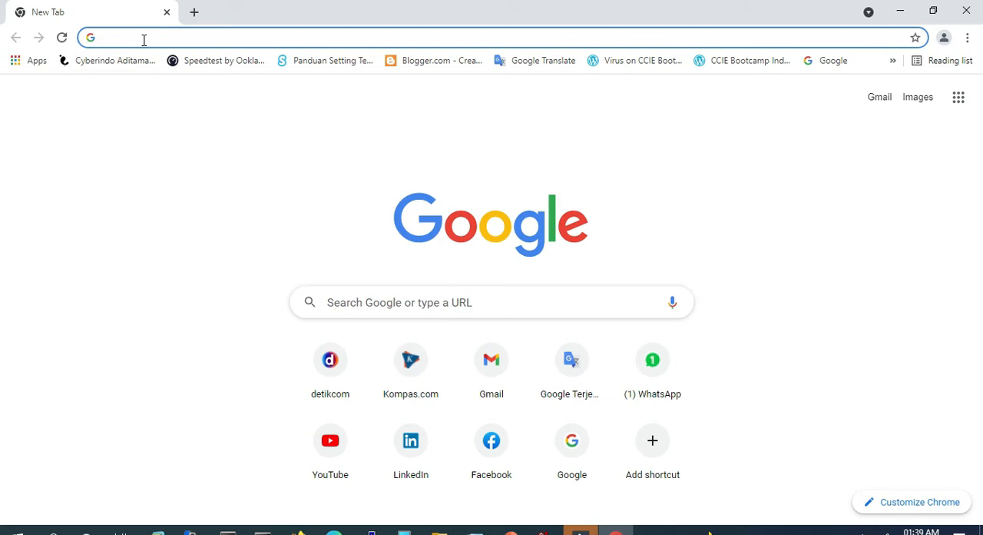
- Open mikrotik.com in the browser and go to its software downloads page
type("mikrotik.com")
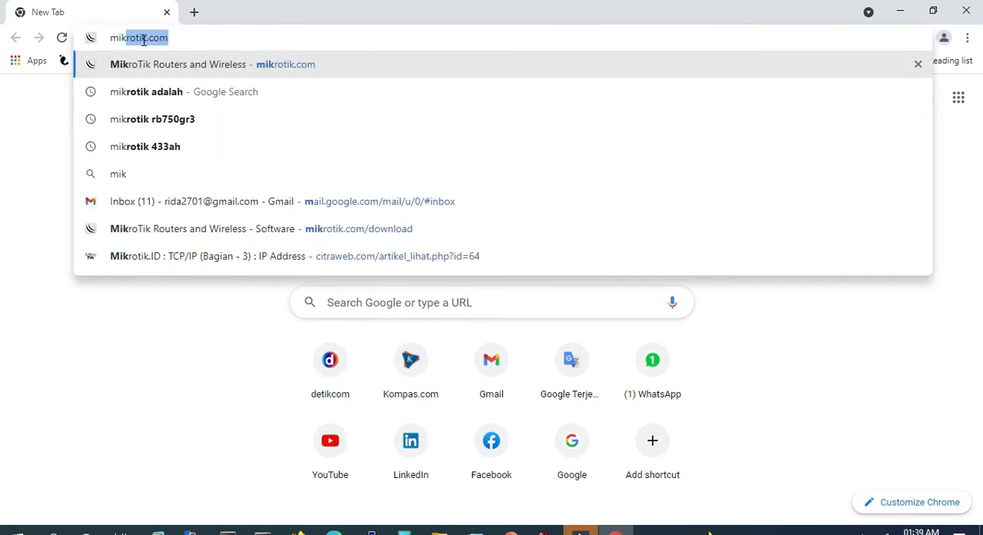
key("Down")
key("Up")
key("Return")
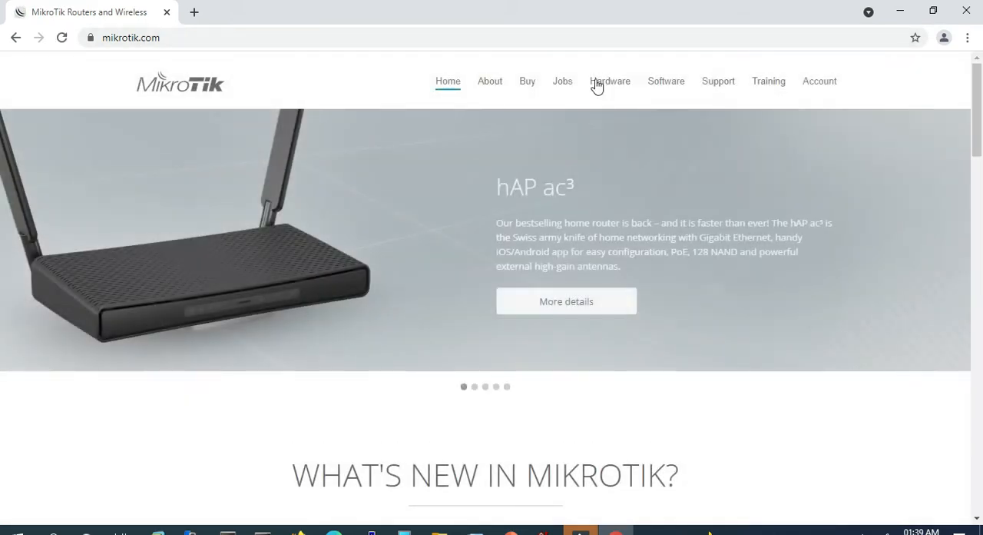
left_click(678, 87)
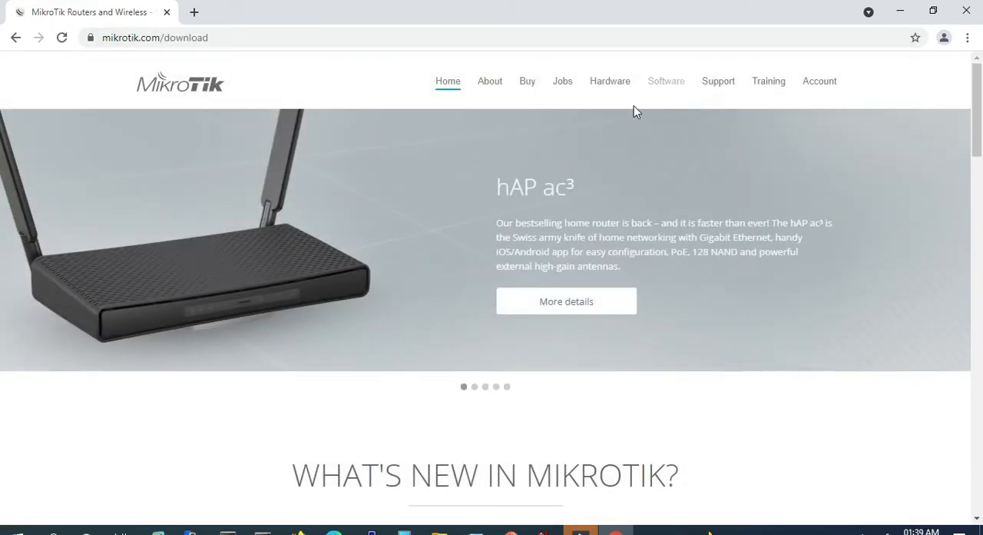
- Download WinBox 3.31 (64-bit) from the MikroTik software page and launch it
scroll(394, 231, "down", 2)
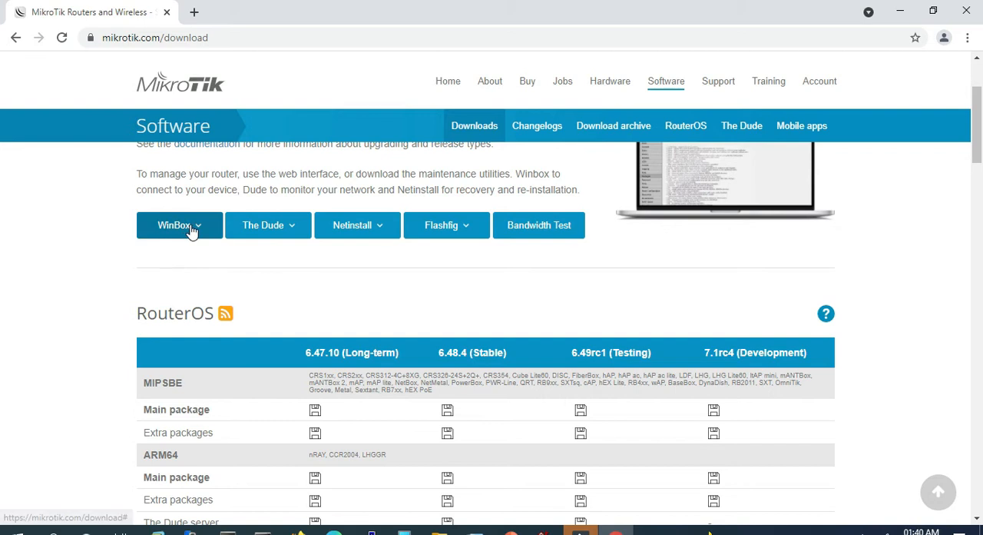
left_click(191, 229)
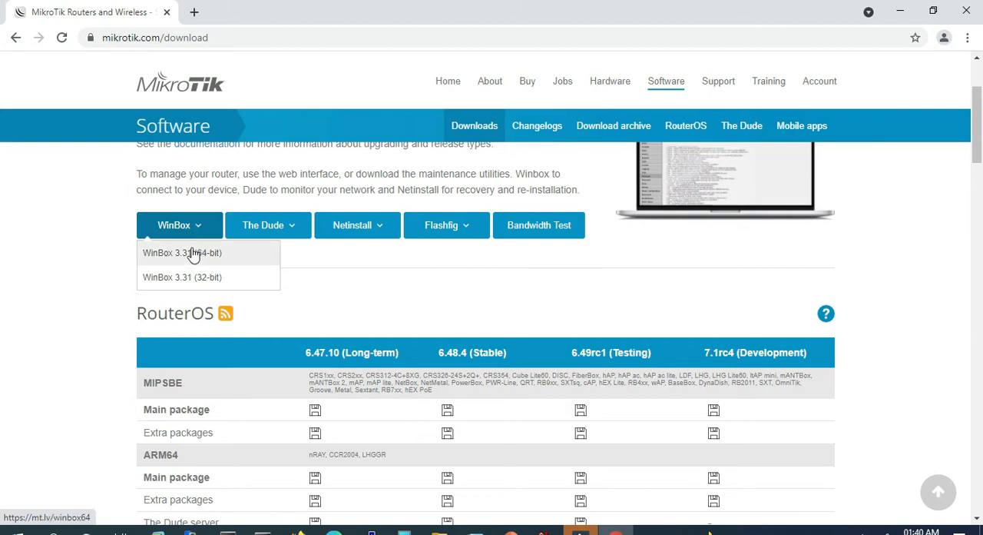
left_click(194, 253)
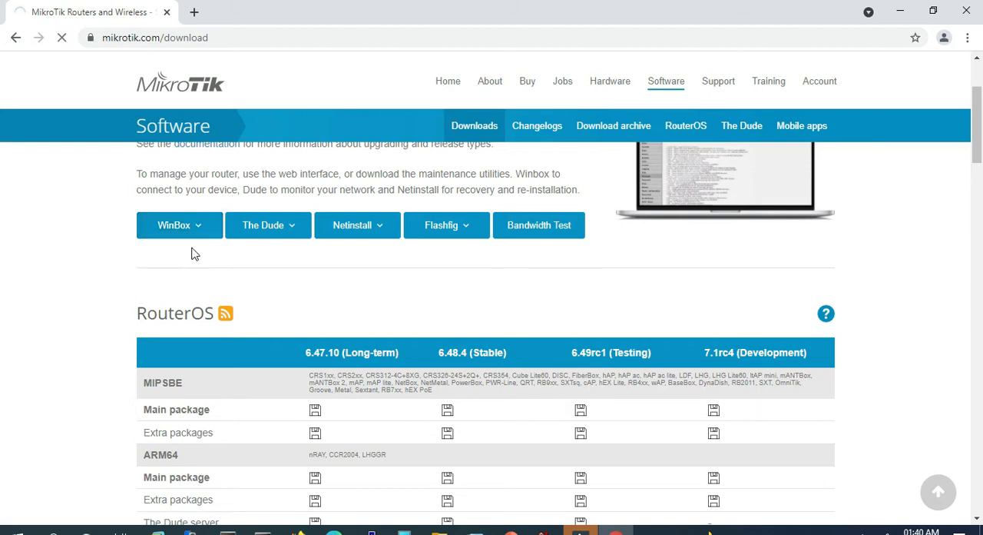
left_click(68, 506)
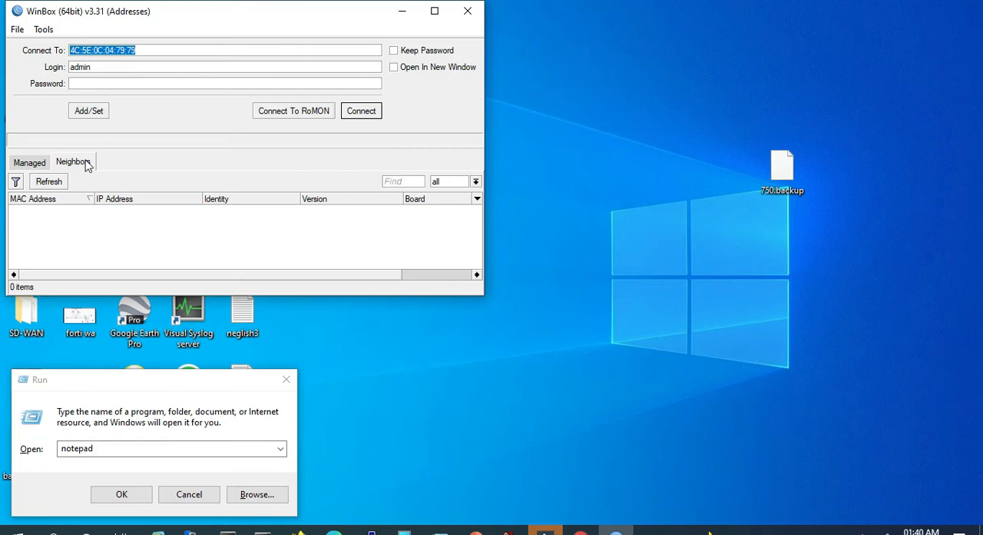
- Refresh the neighbor list, dismiss the Run dialog, and choose the discovered MikroTik router's MAC address as the connection target
left_click(54, 183)
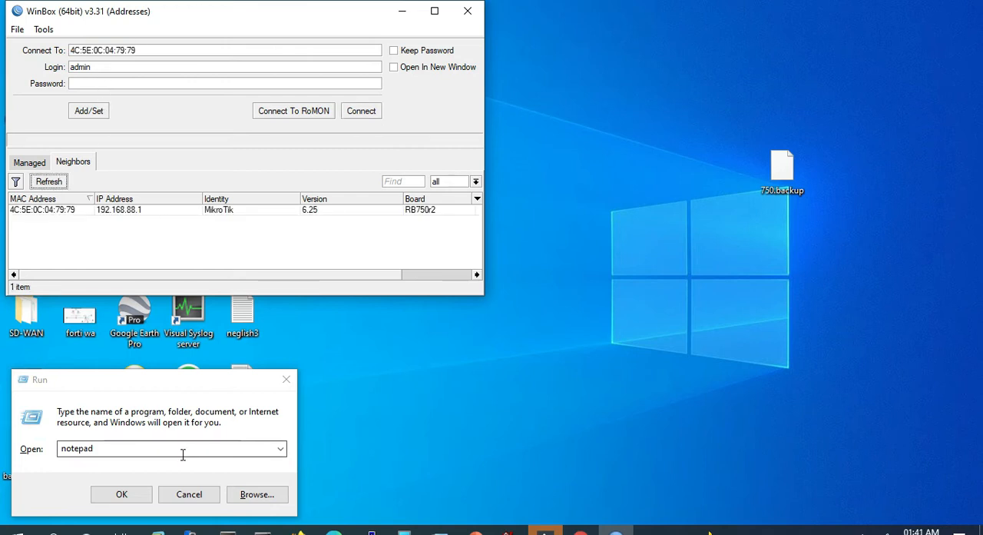
left_click(189, 494)
left_click(25, 212)
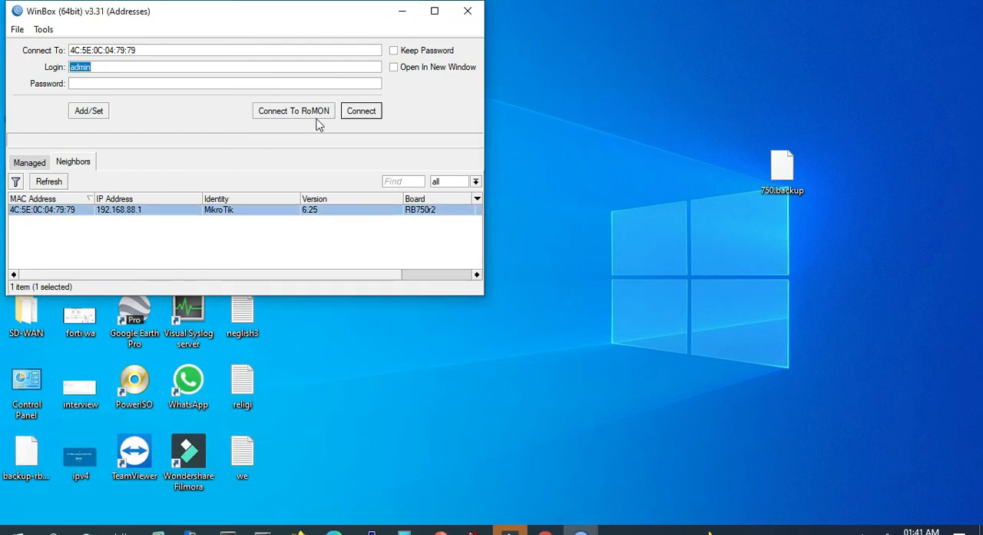
left_click(124, 212)
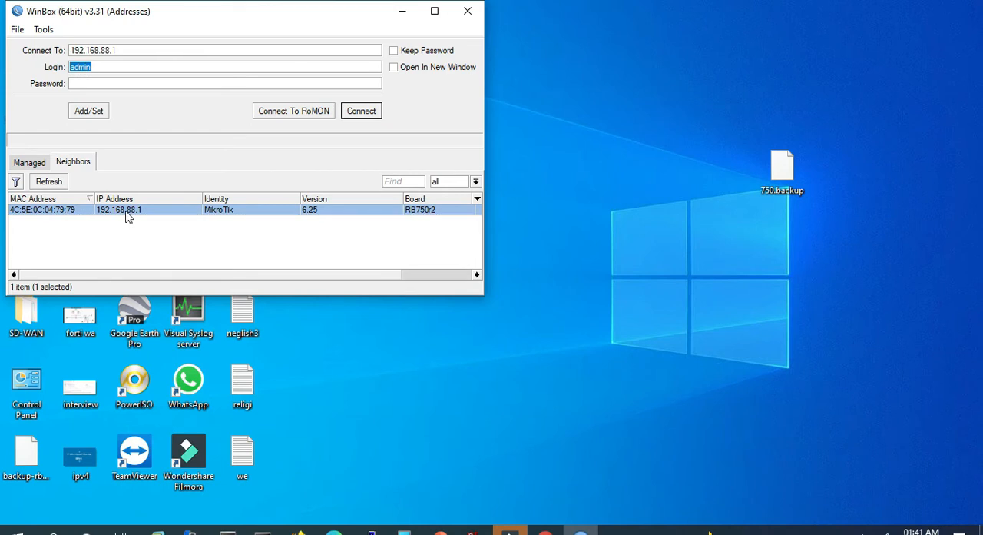
left_click(34, 213)
left_click(128, 214)
left_click(45, 213)
left_click(140, 215)
left_click(56, 212)
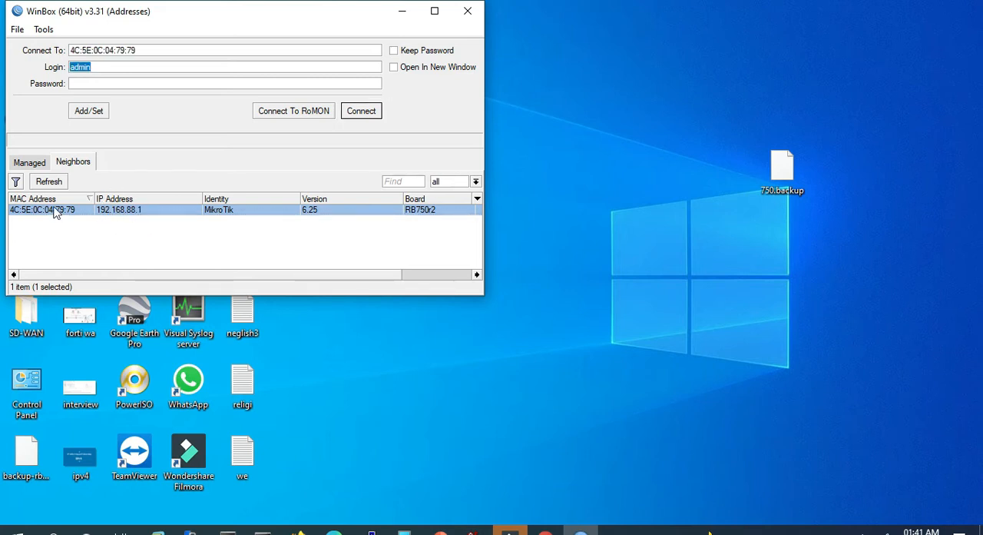
- Connect to the selected router as admin and remove the RouterOS default configuration
left_click(373, 112)
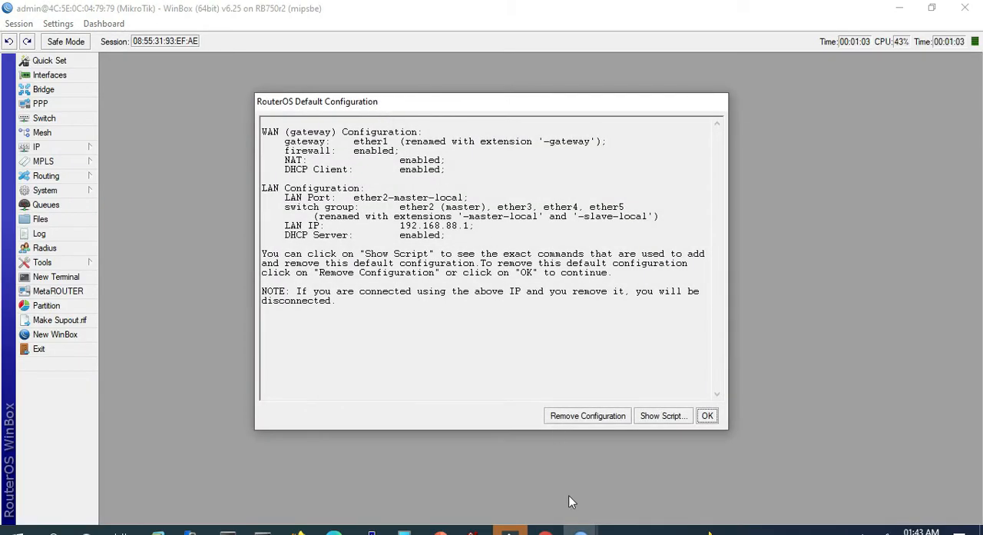
left_click_drag(343, 107, 218, 80)
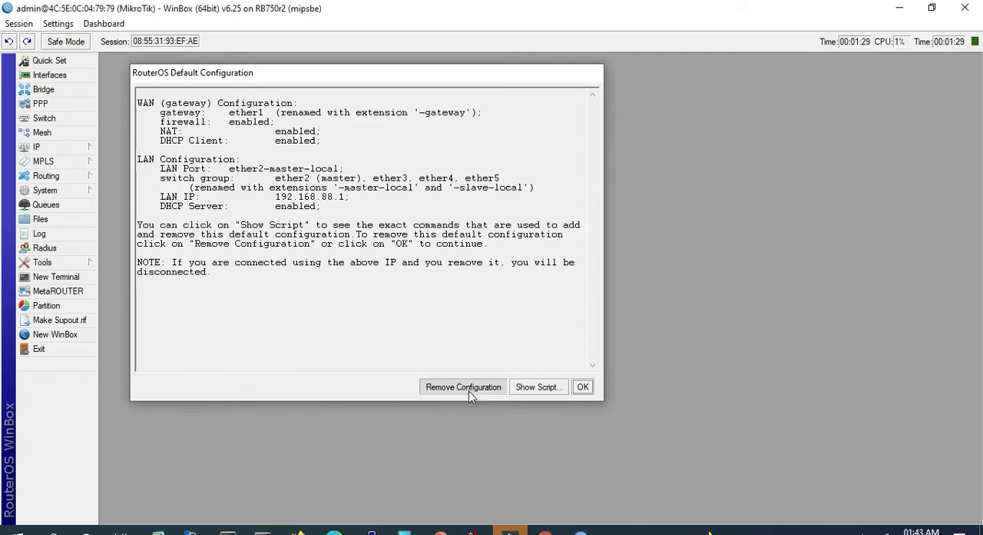
left_click(465, 387)
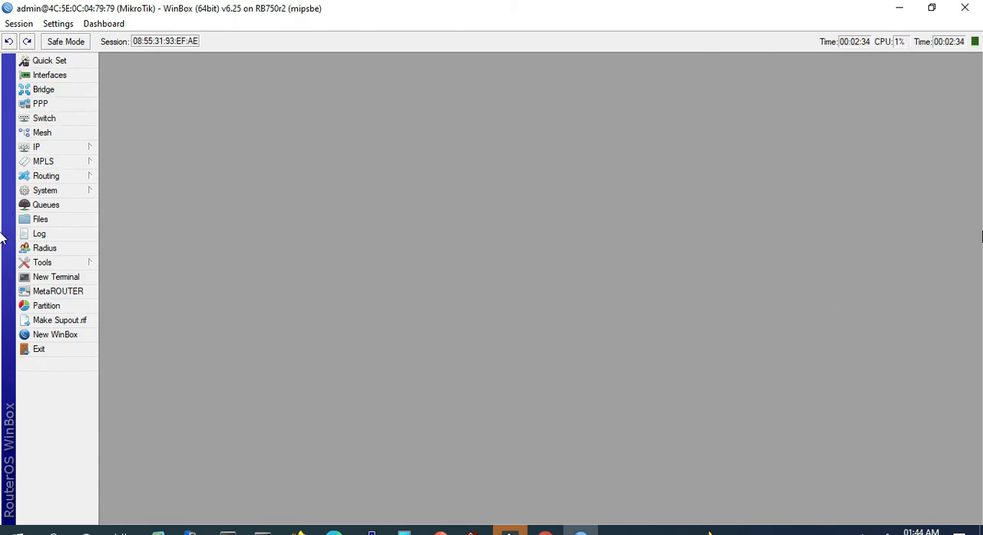
- Add date and memory readouts to the WinBox status display and remove the duplicate time readout
right_click(776, 43)
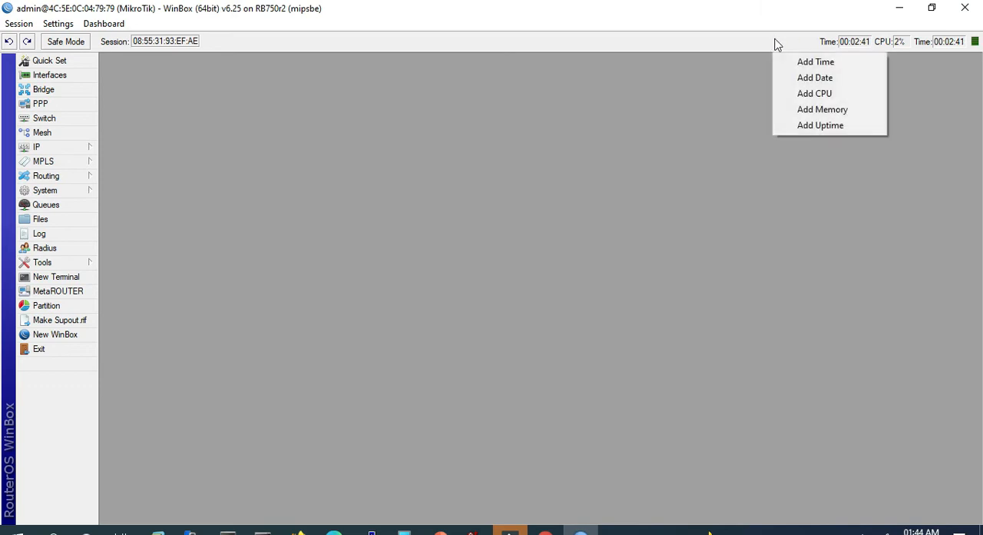
left_click(814, 77)
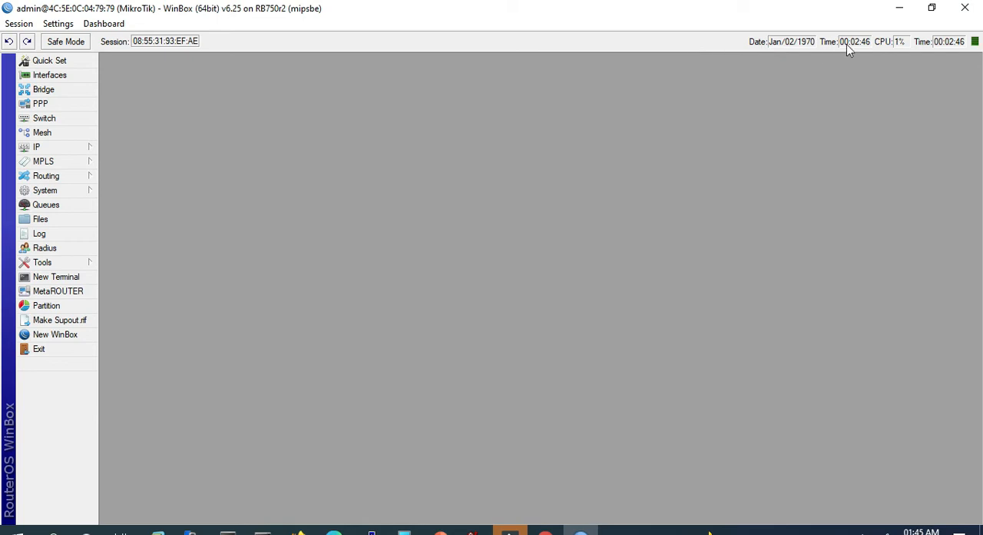
right_click(946, 41)
left_click(922, 73)
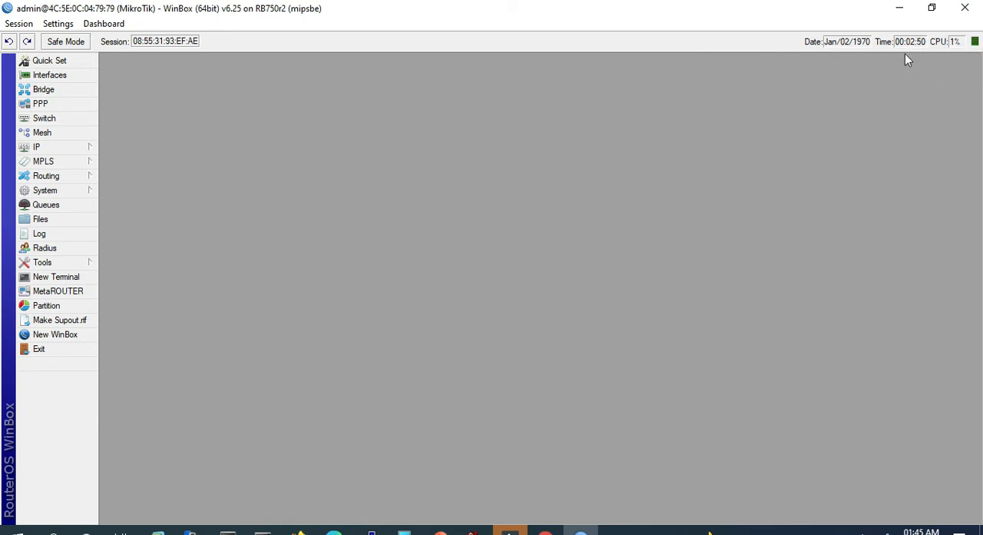
right_click(762, 43)
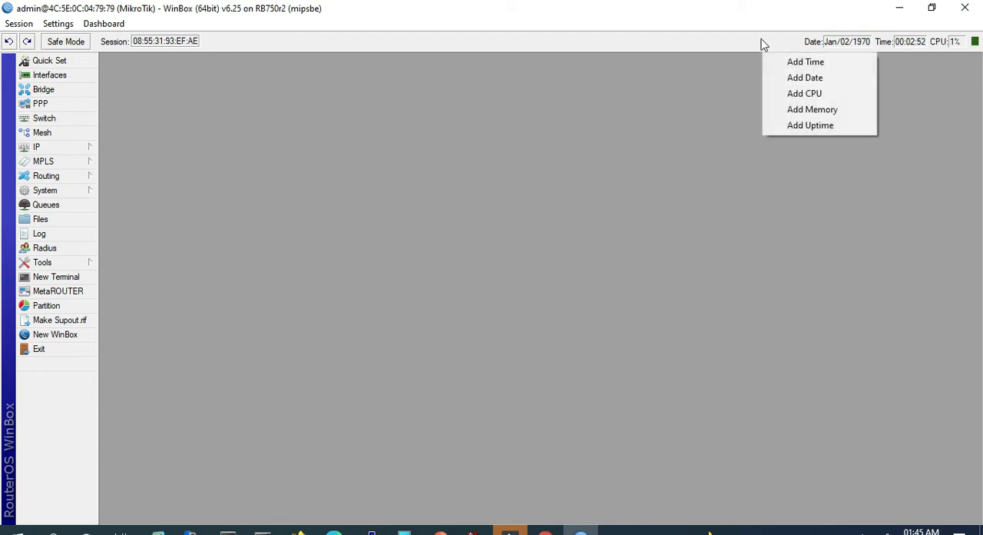
left_click(838, 117)
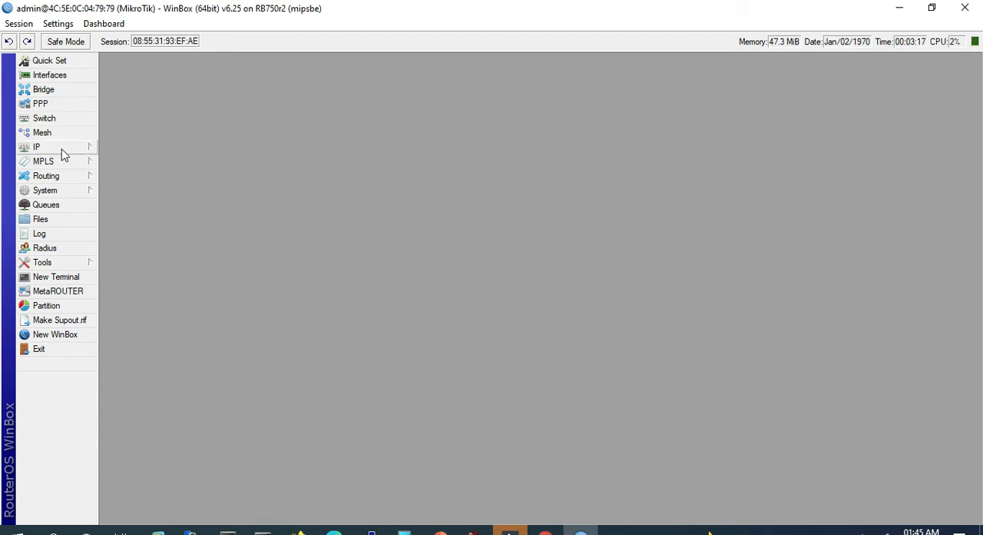
- Open the router's IP service list
left_click(51, 75)
left_click(80, 150)
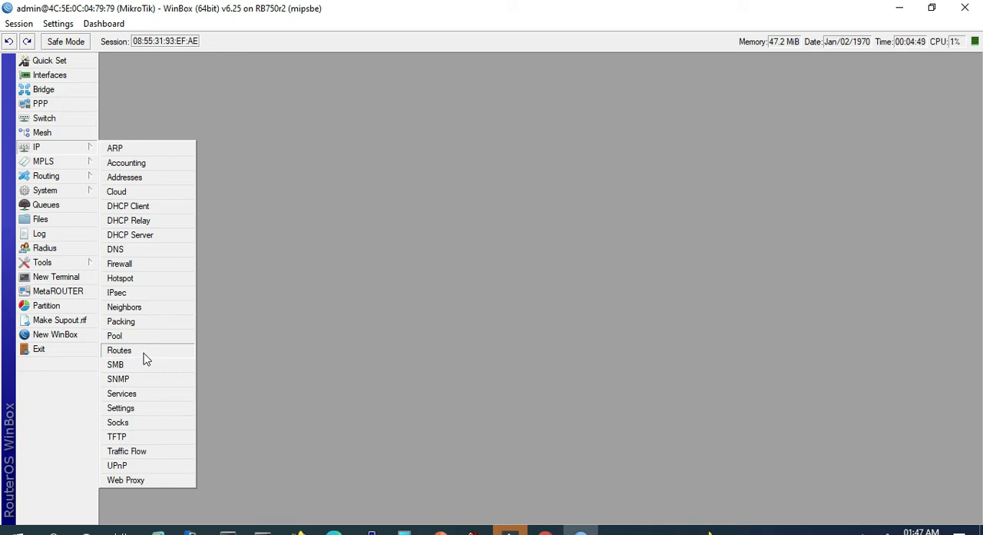
left_click(133, 396)
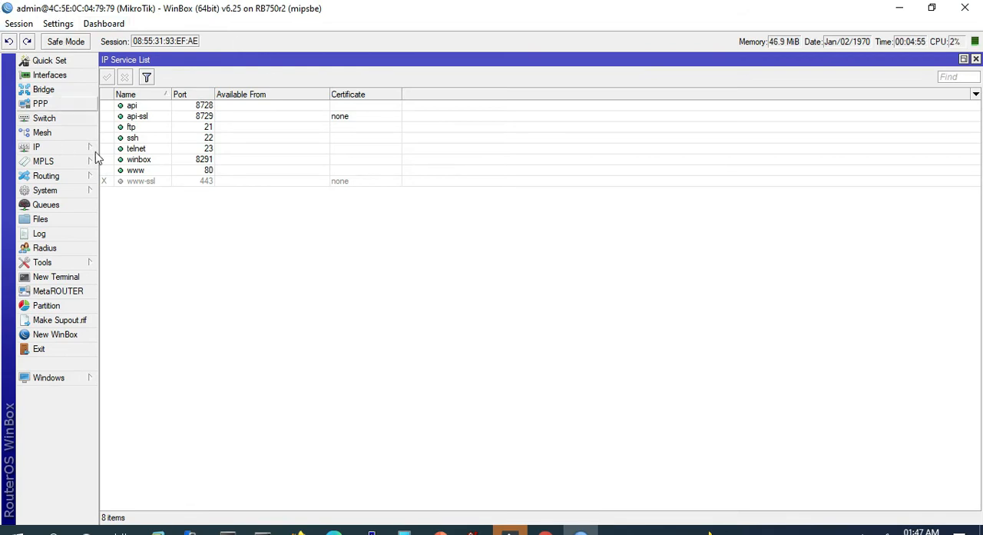
- Try changing the winbox service's port to 2112, and cancel the edit
left_click(147, 161)
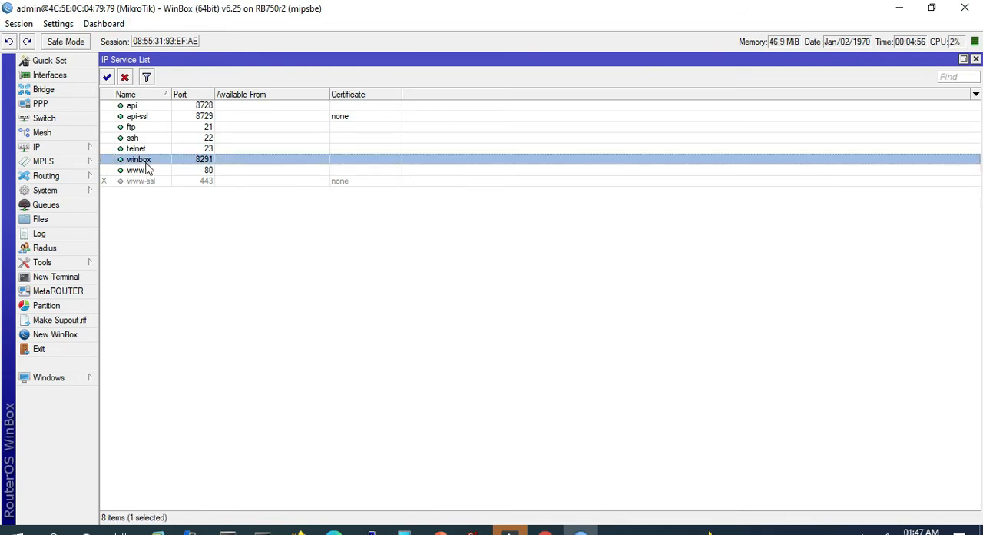
double_click(215, 165)
left_click(540, 275)
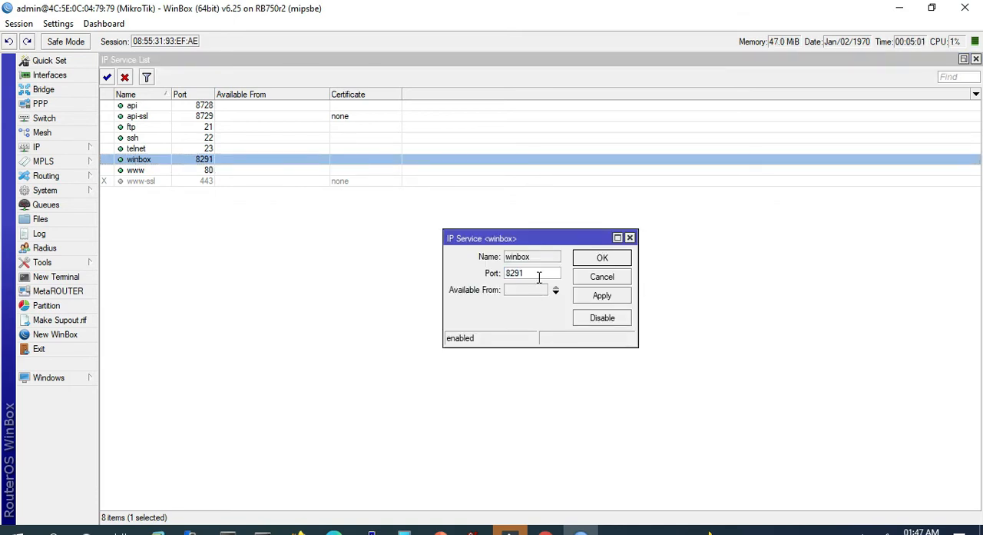
left_click_drag(539, 277, 483, 273)
left_click(522, 277)
type("2112")
double_click(534, 273)
left_click(604, 278)
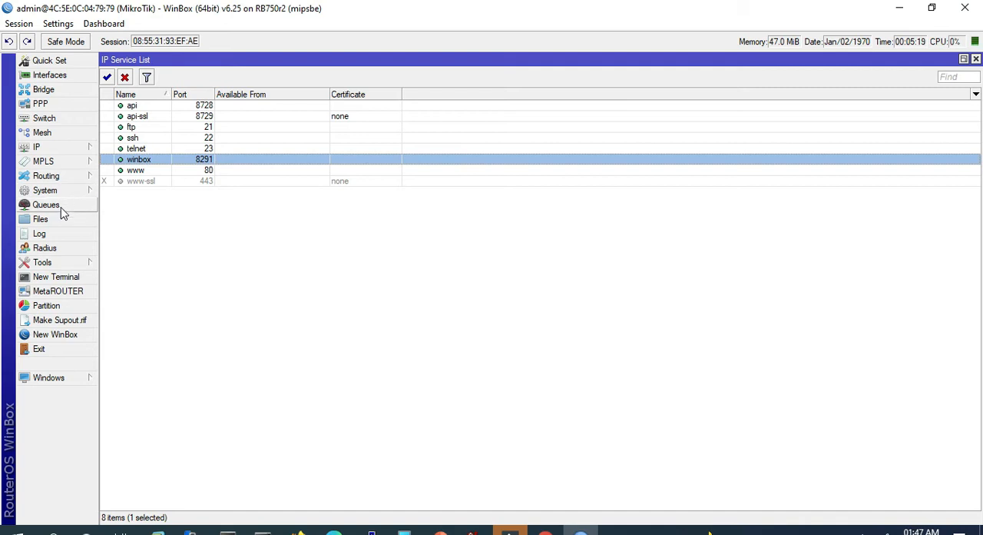
- Check the router's license level in the system license details and close them
left_click(36, 147)
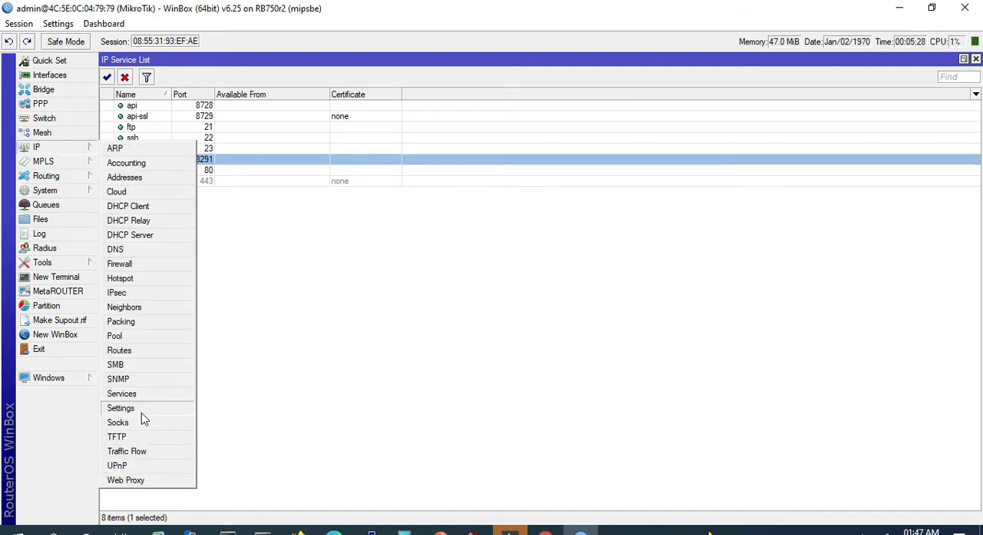
mouse_move(73, 177)
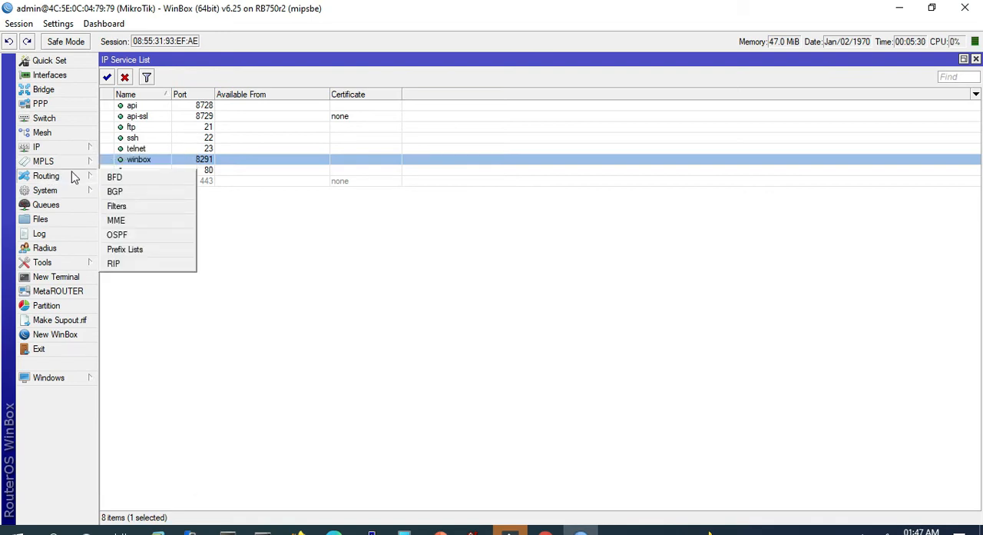
mouse_move(79, 195)
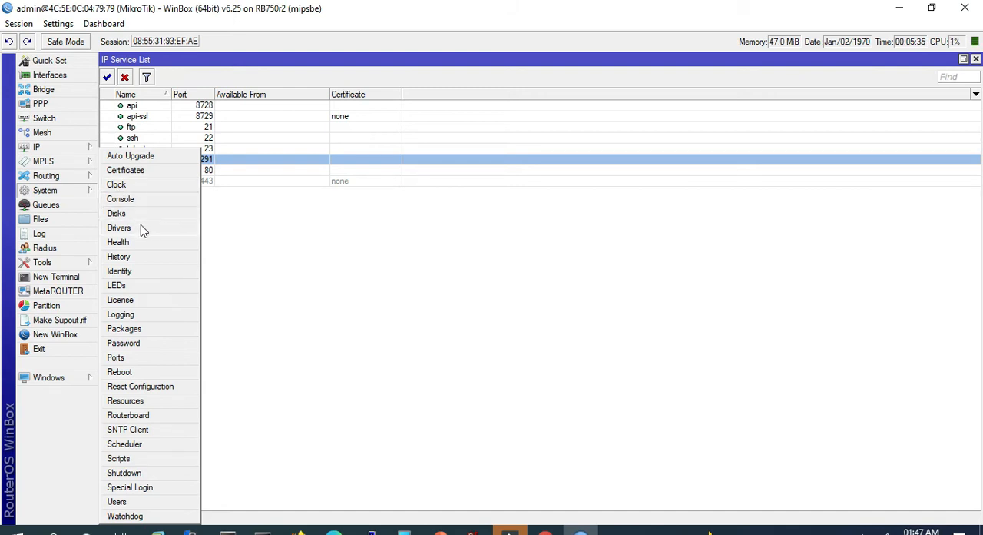
left_click(139, 301)
left_click_drag(488, 256, 462, 258)
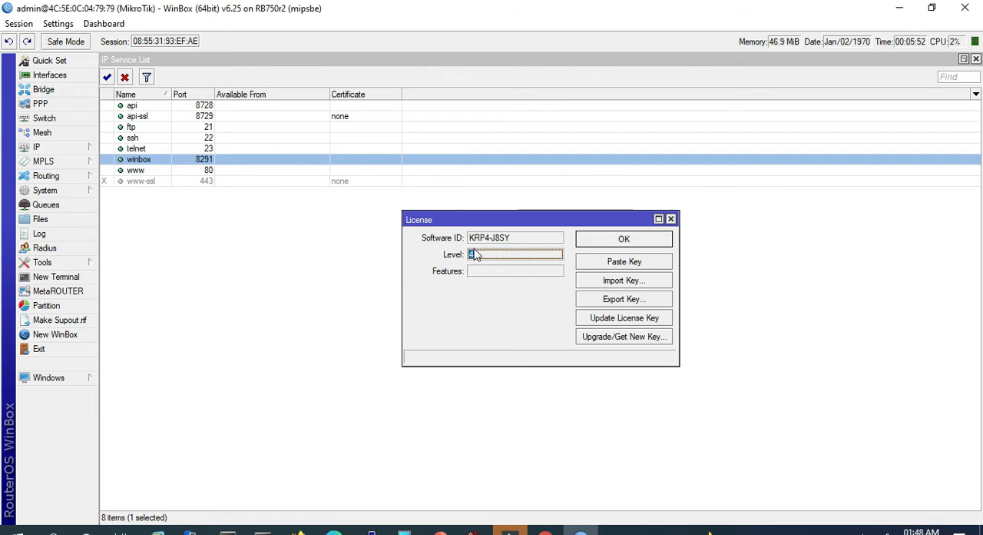
left_click(645, 241)
- Review the system logging rules and the available logging actions, including the disk action
left_click(46, 189)
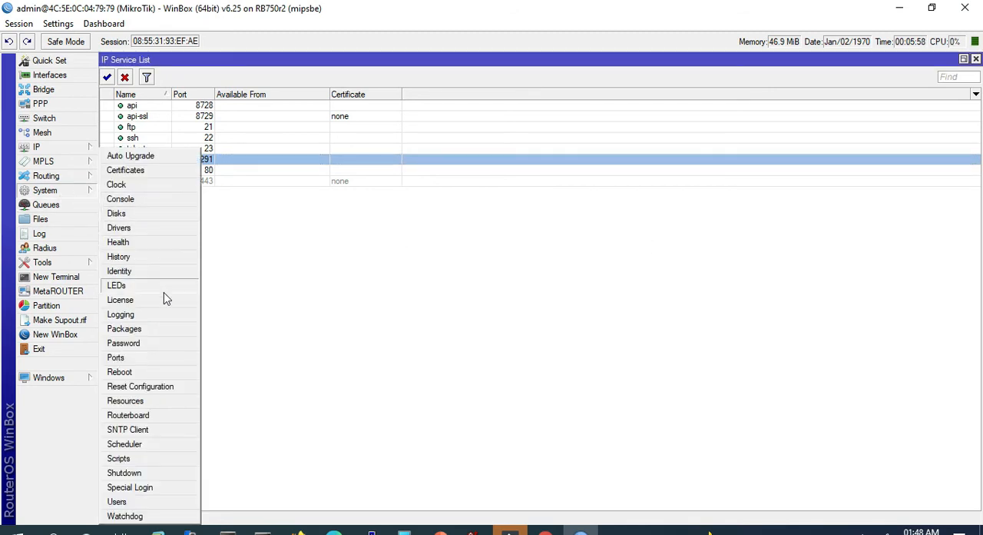
left_click(120, 314)
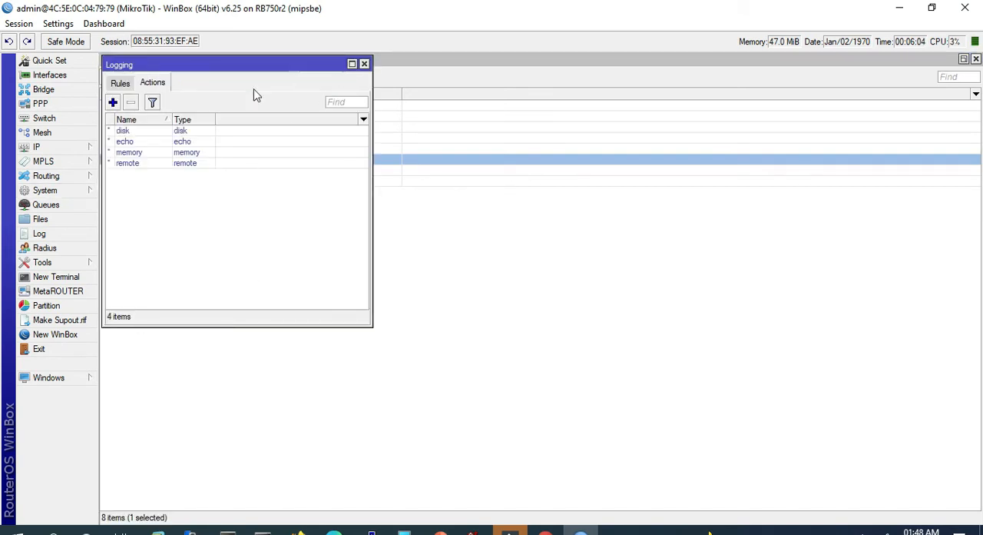
left_click(115, 86)
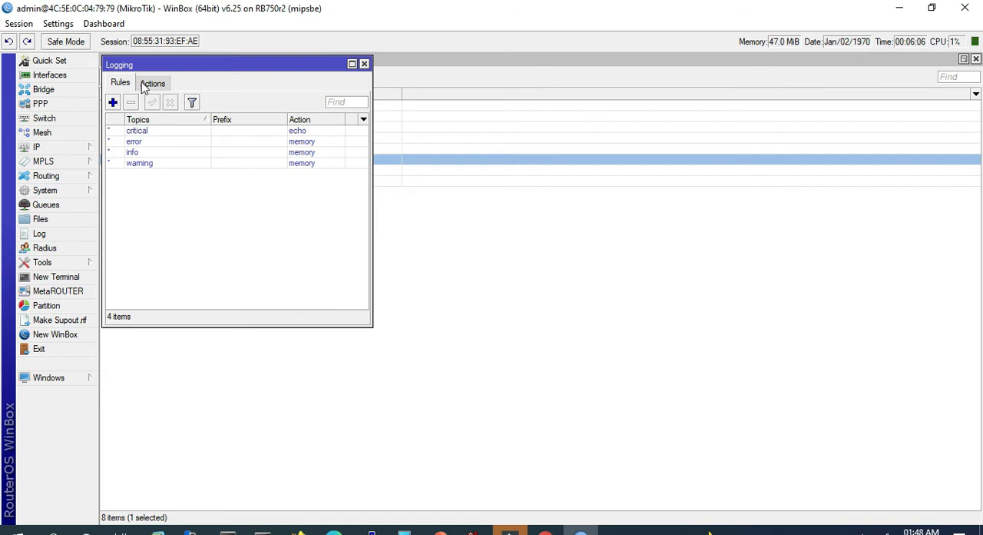
left_click(148, 86)
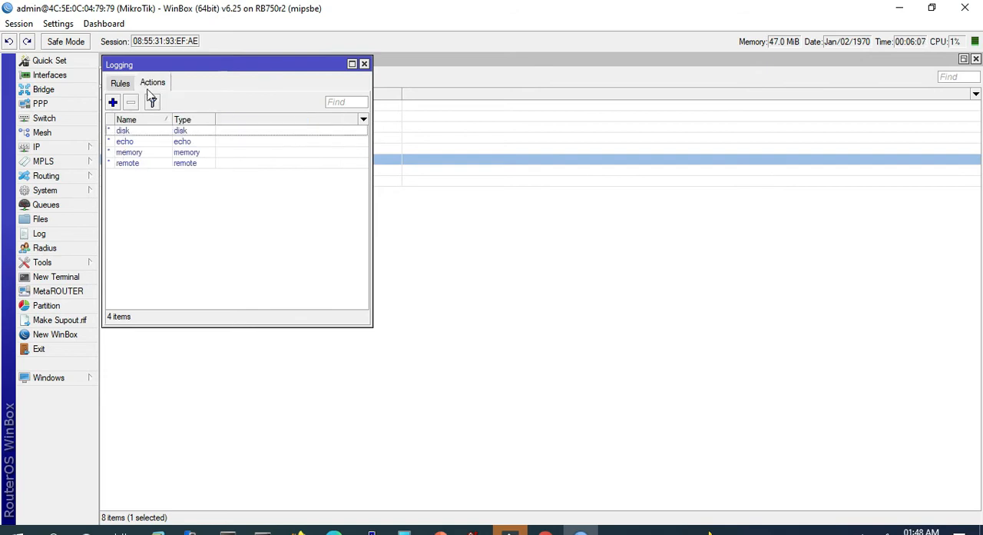
left_click(196, 132)
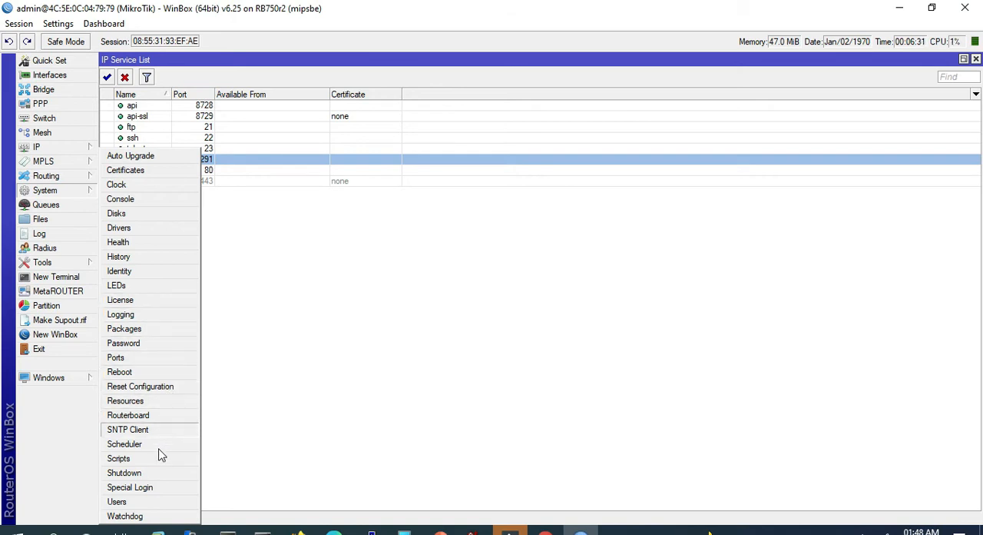
- Start a new router user named monitor and assign it to the read group
left_click(121, 502)
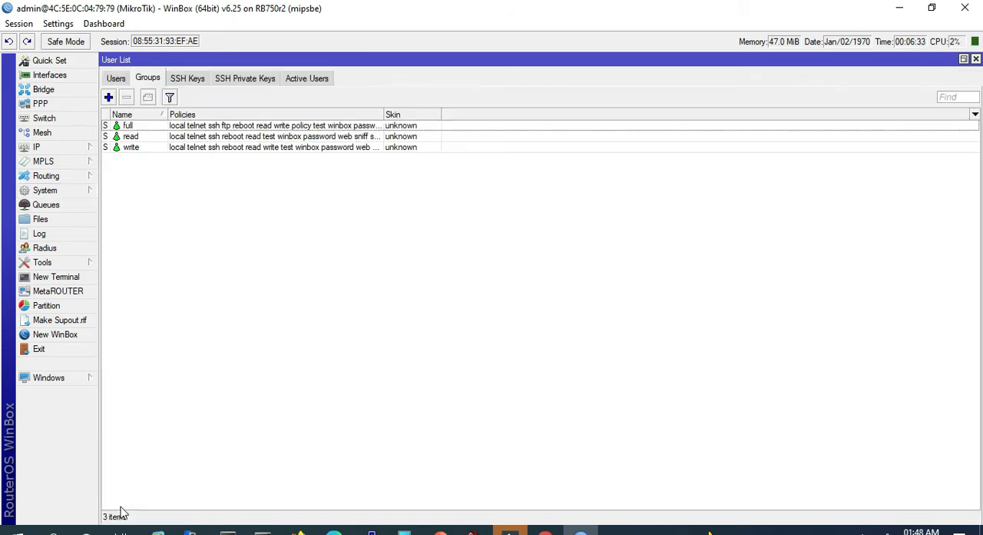
left_click(114, 79)
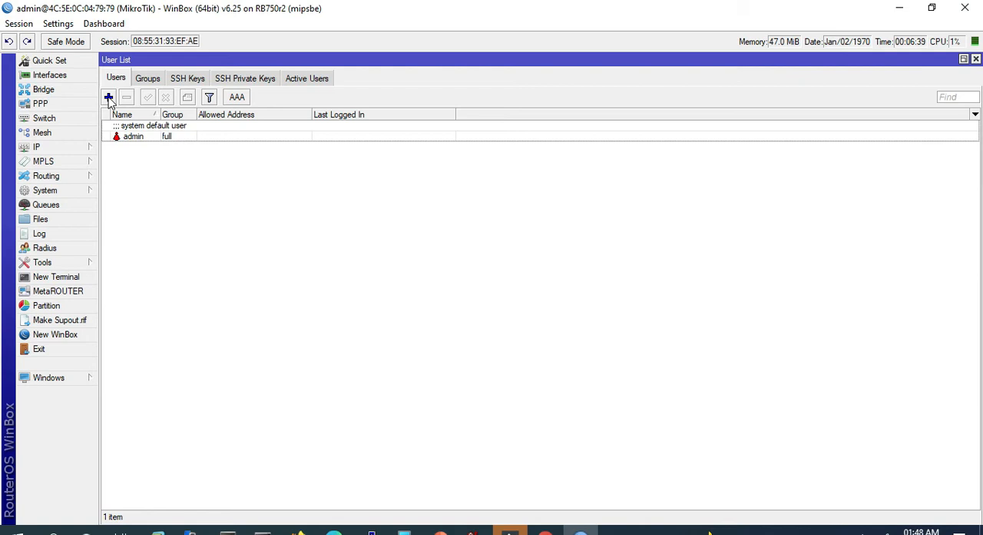
left_click(108, 97)
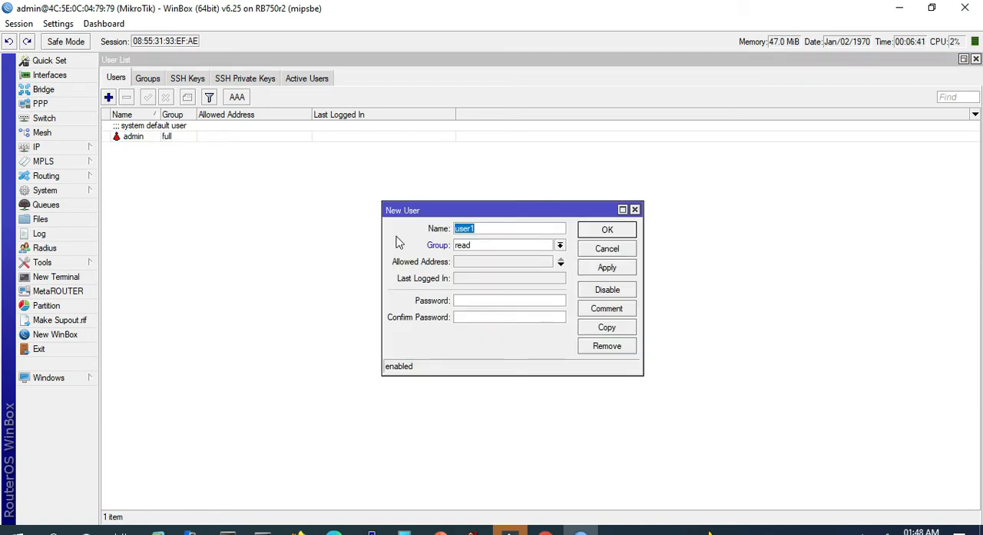
type("monitor")
left_click(560, 245)
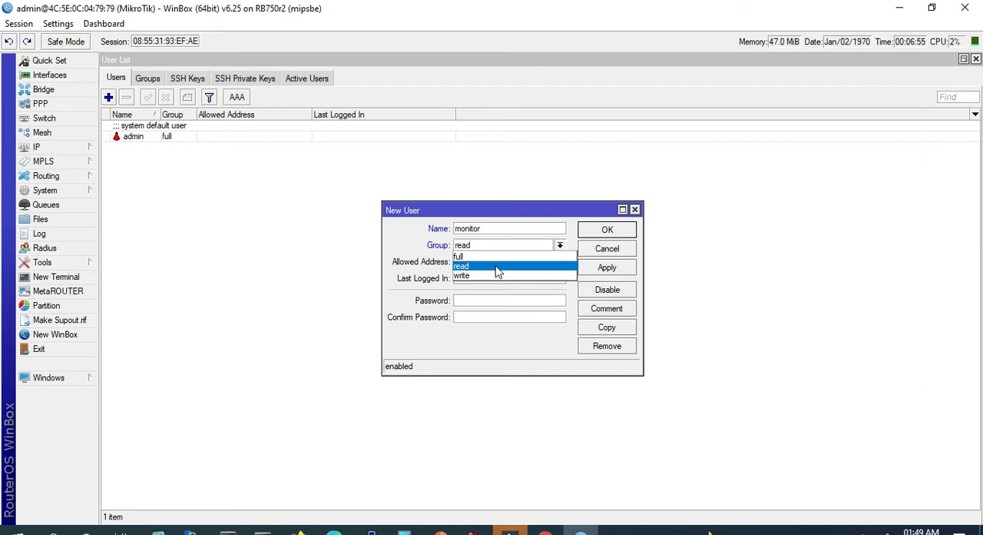
left_click(465, 256)
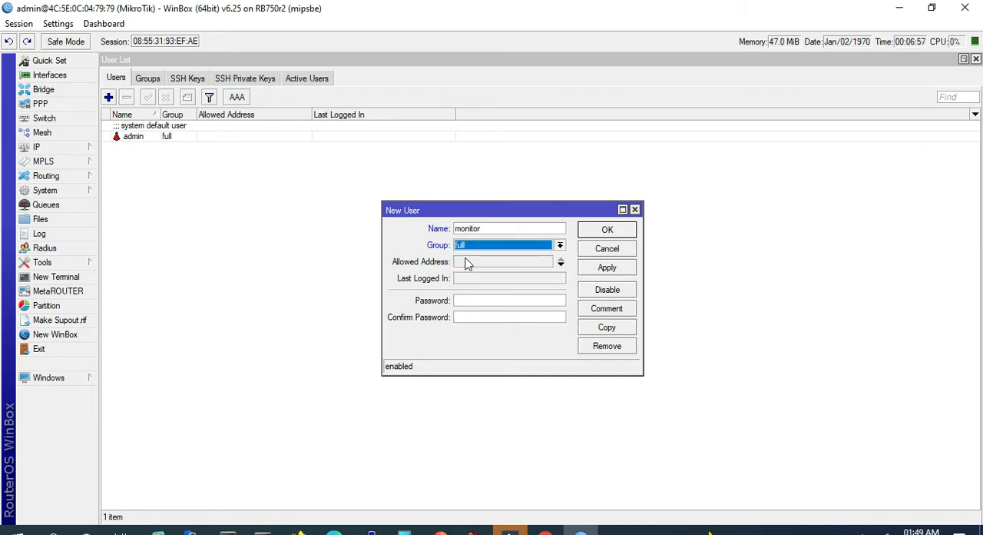
left_click(544, 248)
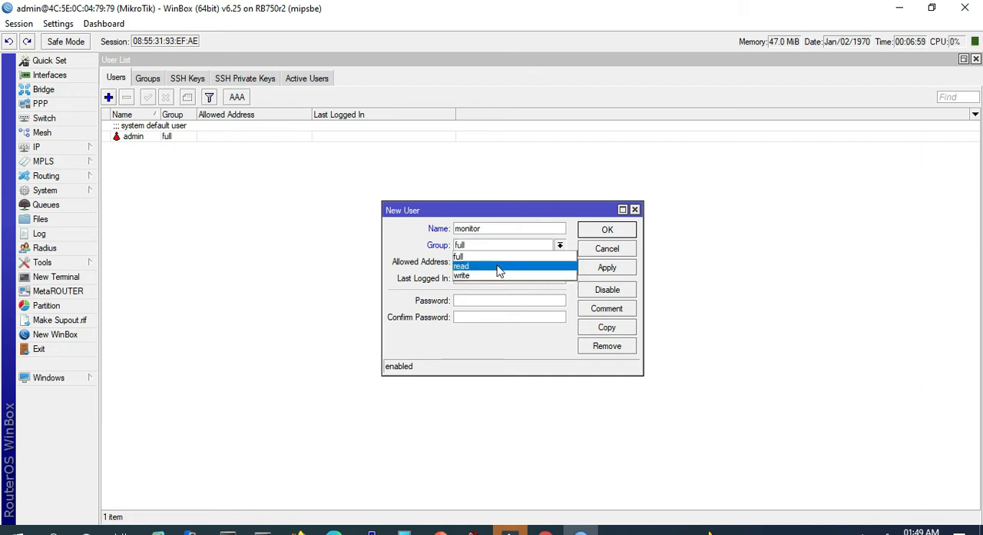
left_click(524, 265)
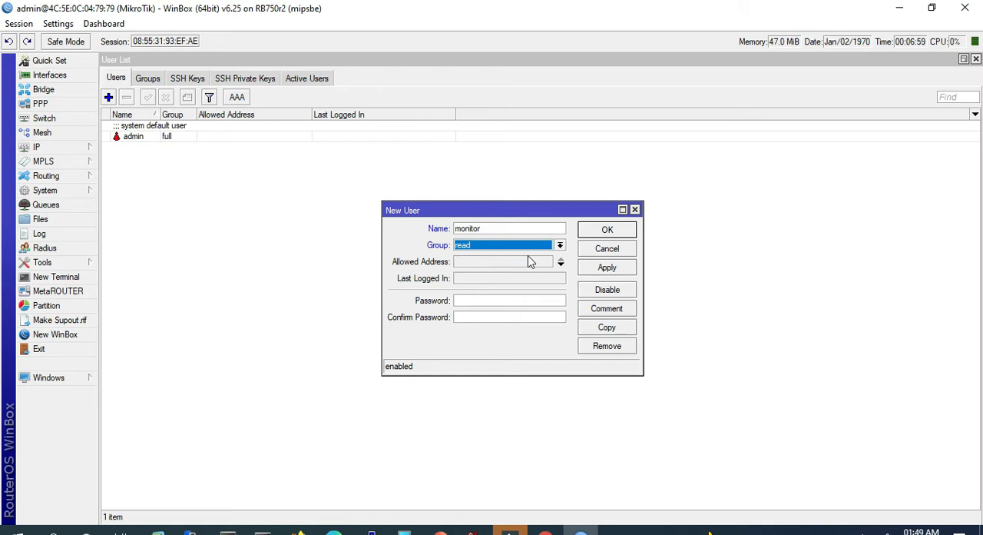
- Enter and confirm the monitor user's password, save the account, and select it in the user list
left_click(489, 300)
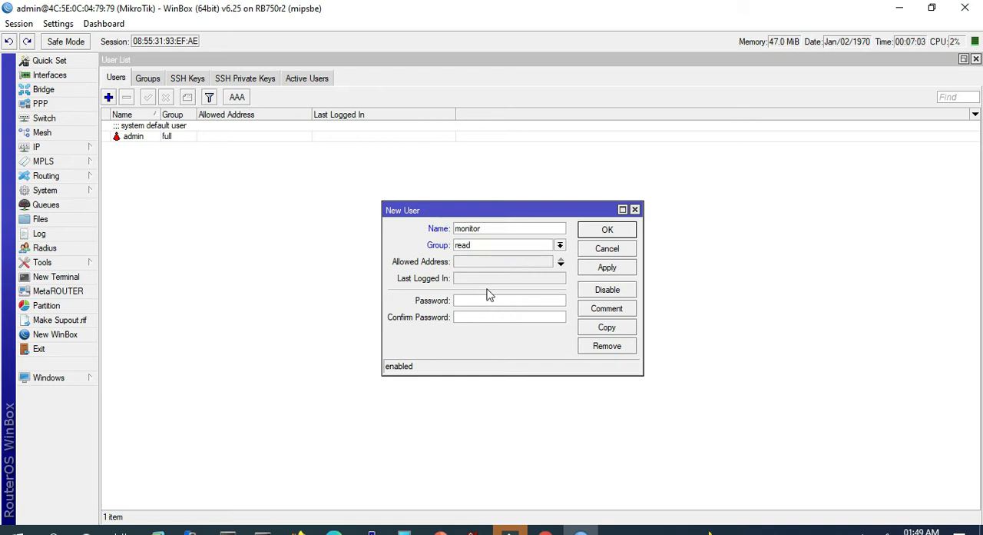
type("123")
left_click(471, 317)
left_click(607, 267)
left_click(607, 230)
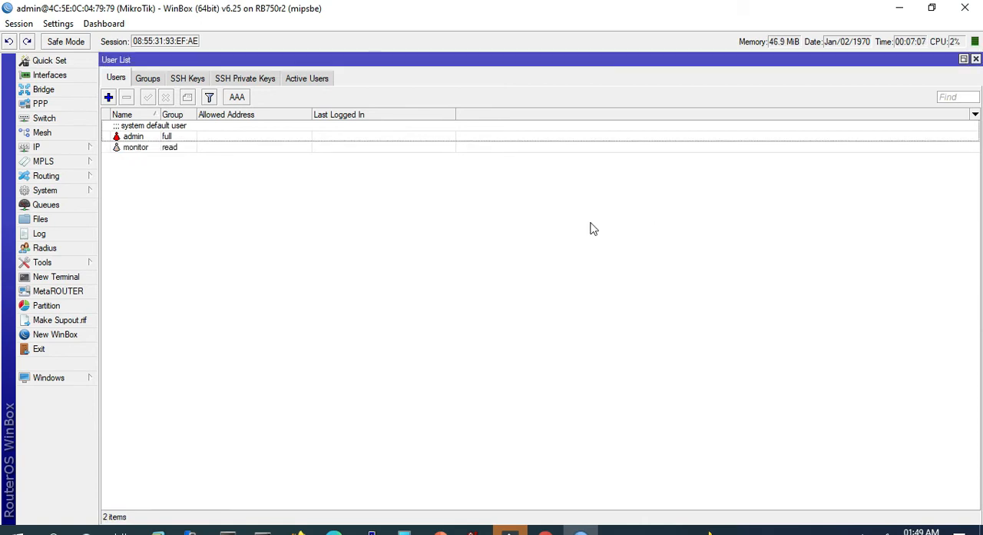
left_click(134, 150)
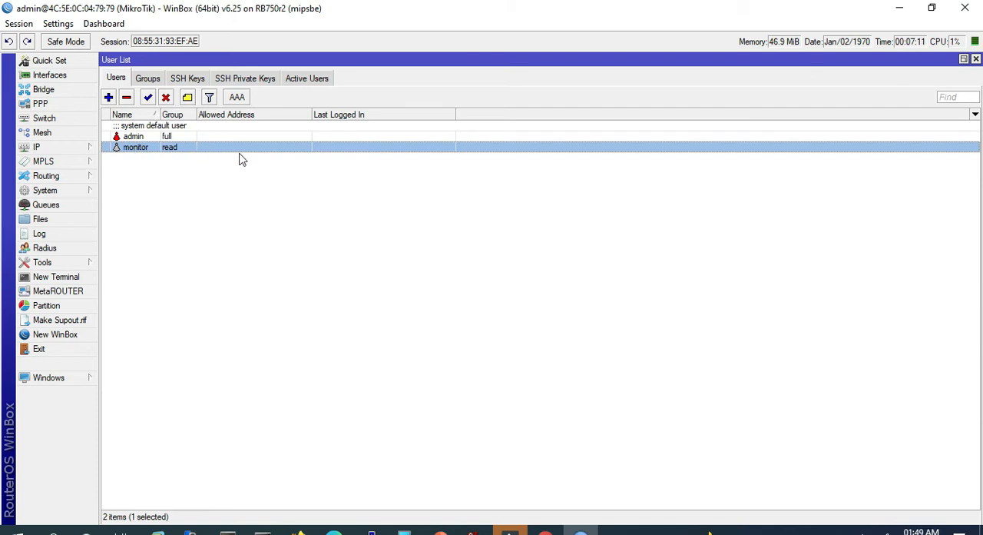
- Examine the policies granted to the full, read and write user groups without changing them
left_click(147, 80)
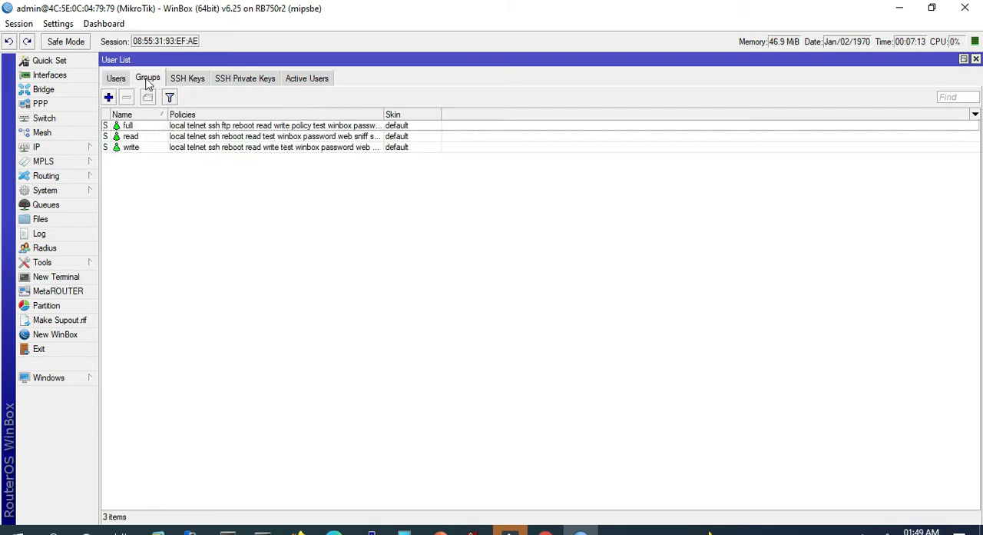
left_click(108, 96)
left_click(606, 224)
double_click(135, 128)
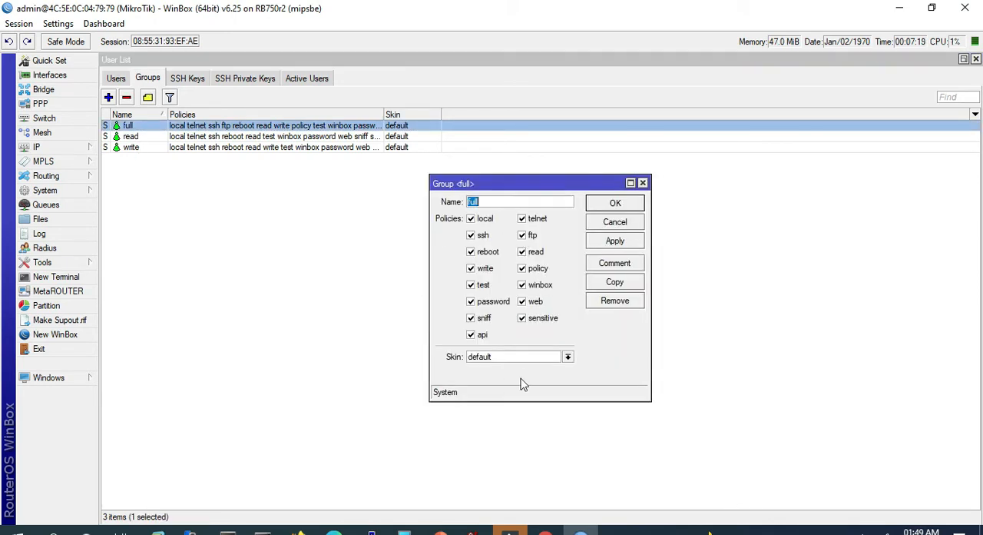
left_click(609, 222)
left_click(135, 148)
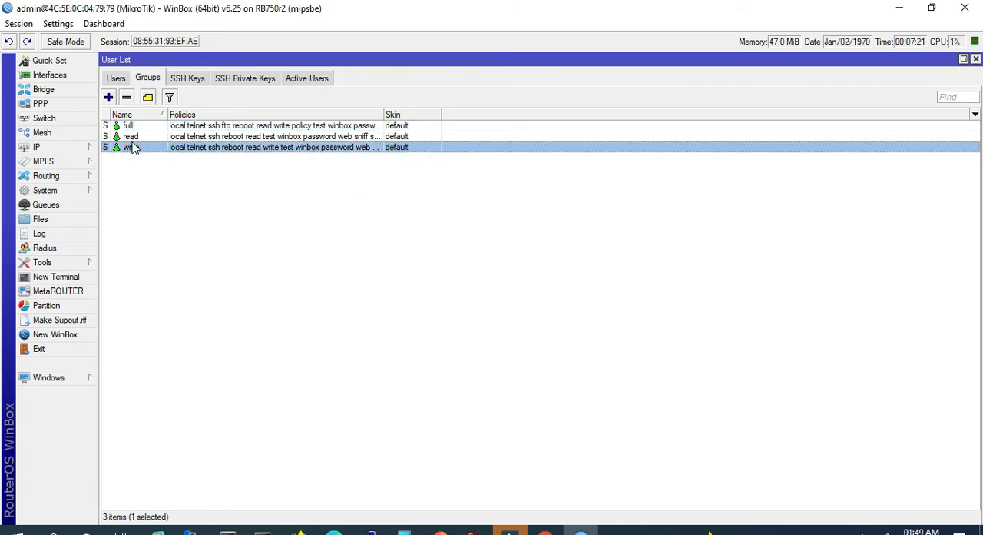
double_click(132, 139)
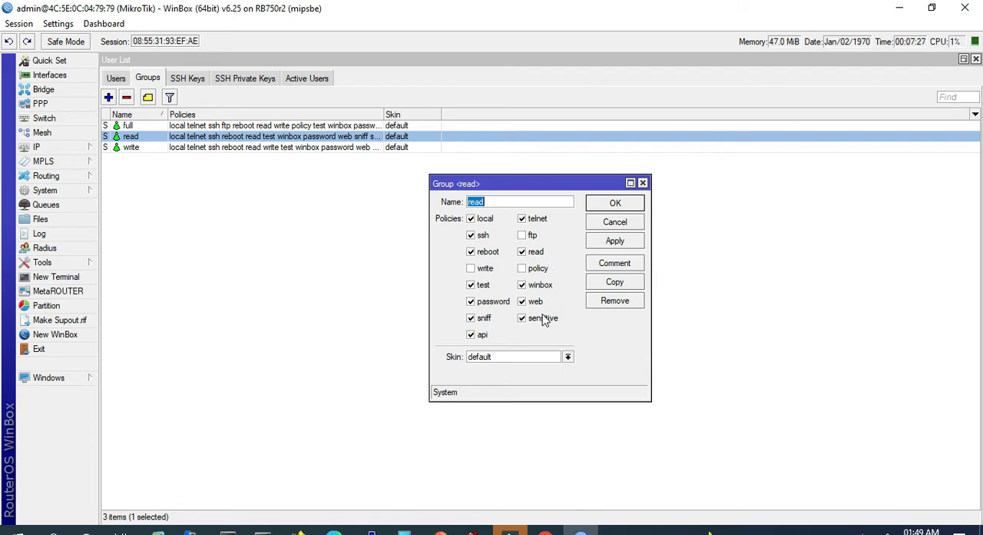
left_click(619, 222)
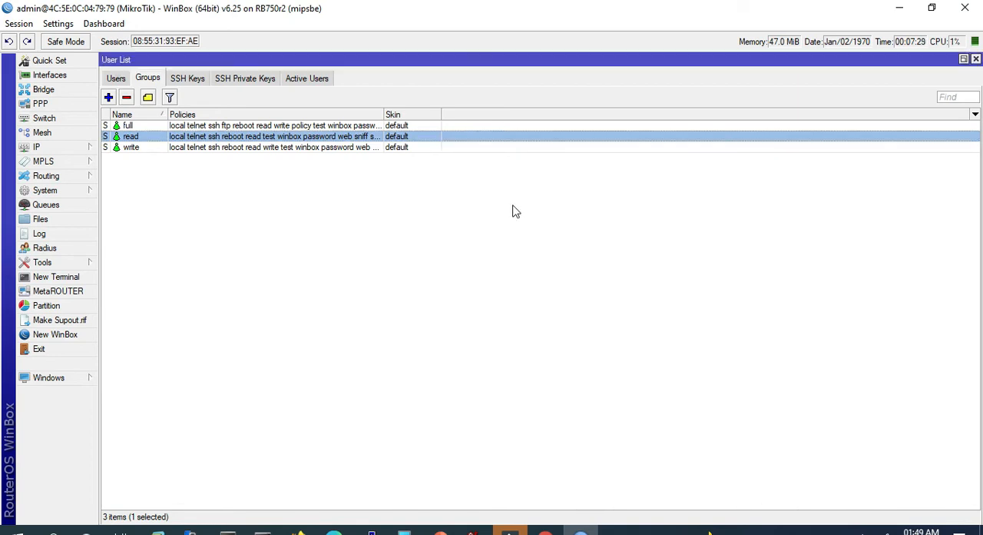
double_click(162, 150)
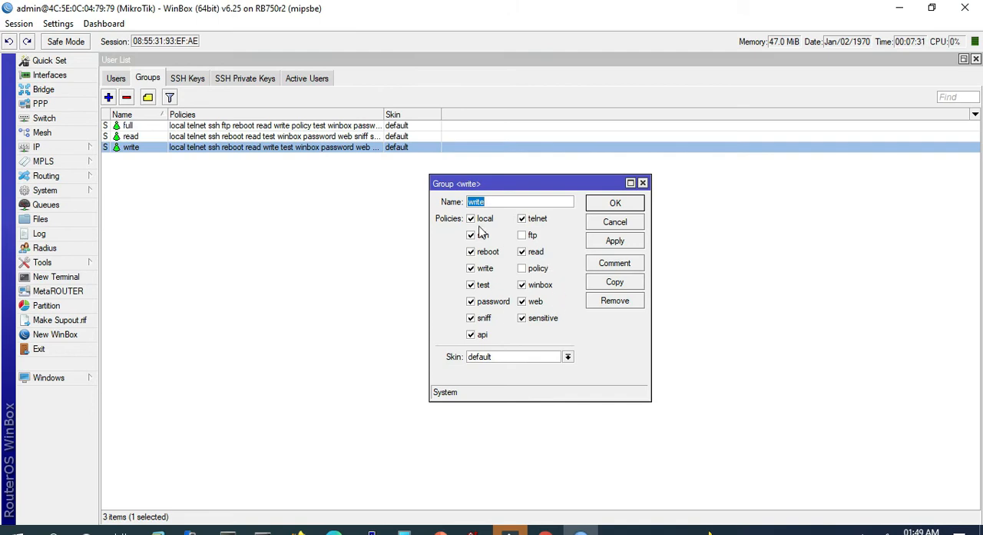
left_click(625, 222)
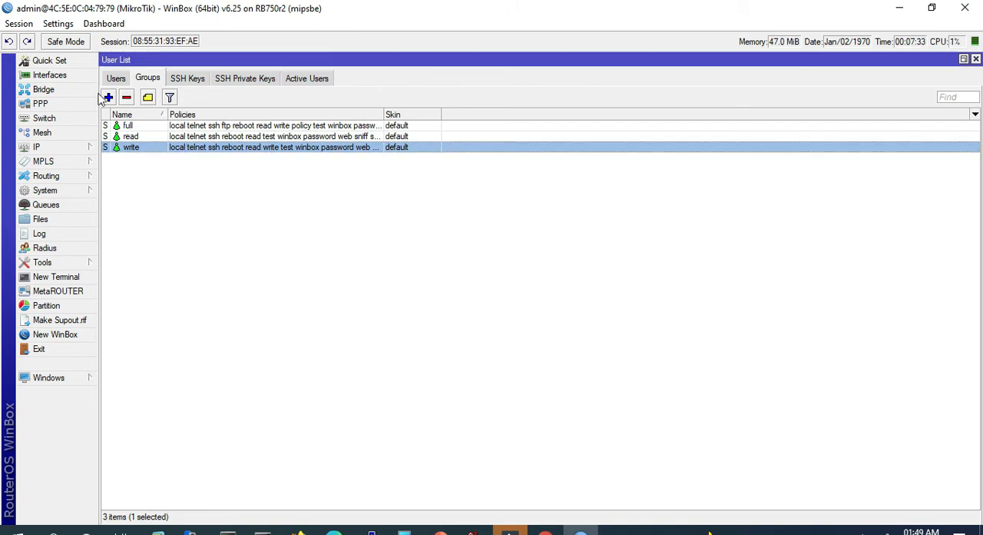
- Create a user group named support with the reboot and winbox policies
left_click(108, 97)
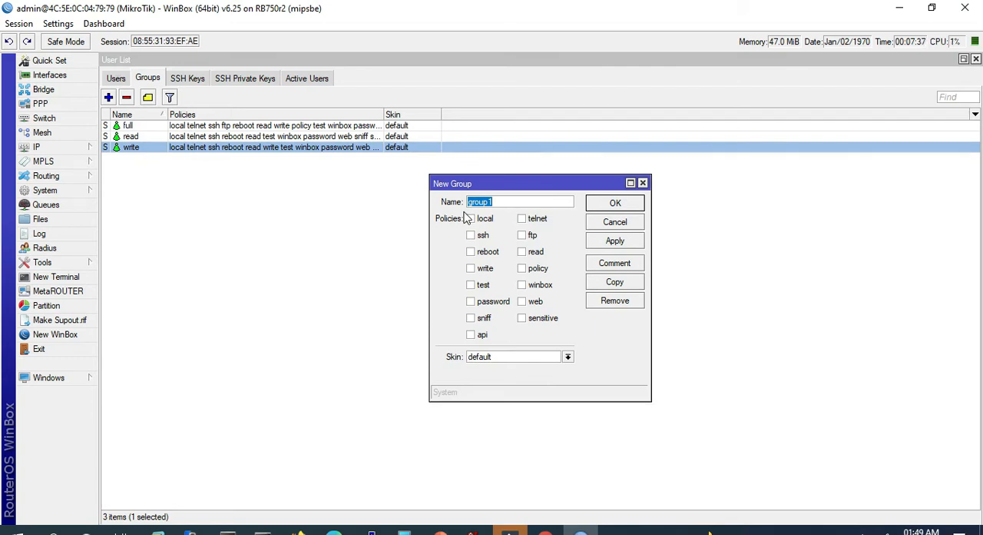
type("su")
left_click(527, 290)
left_click(486, 252)
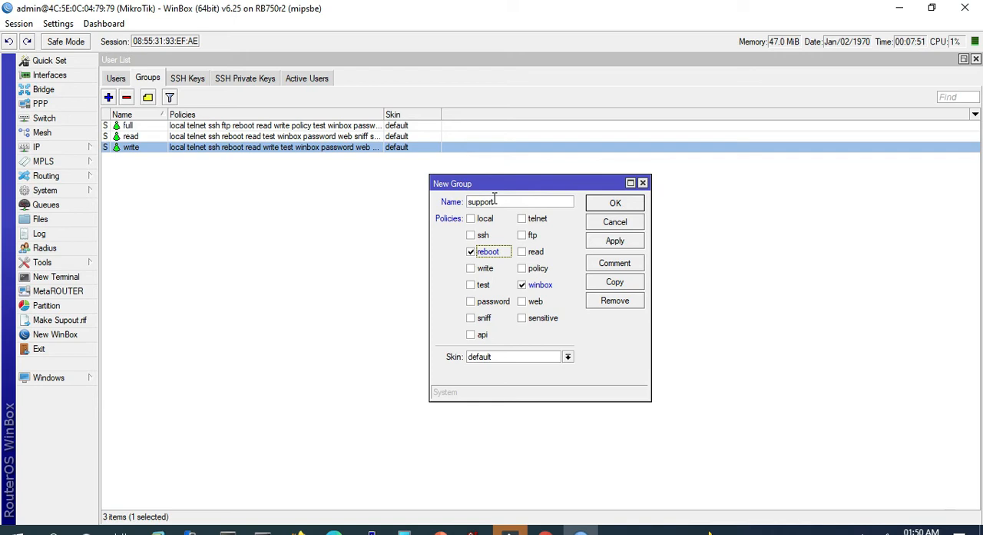
left_click(620, 244)
left_click(607, 204)
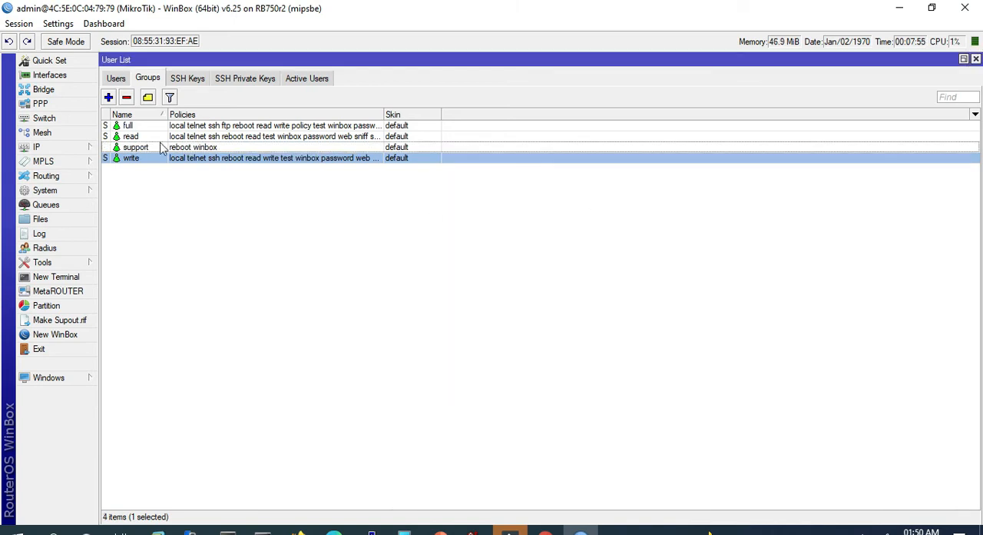
- Add a user named user1 in the support group, enter and confirm its password, and save it
left_click(116, 78)
left_click(107, 96)
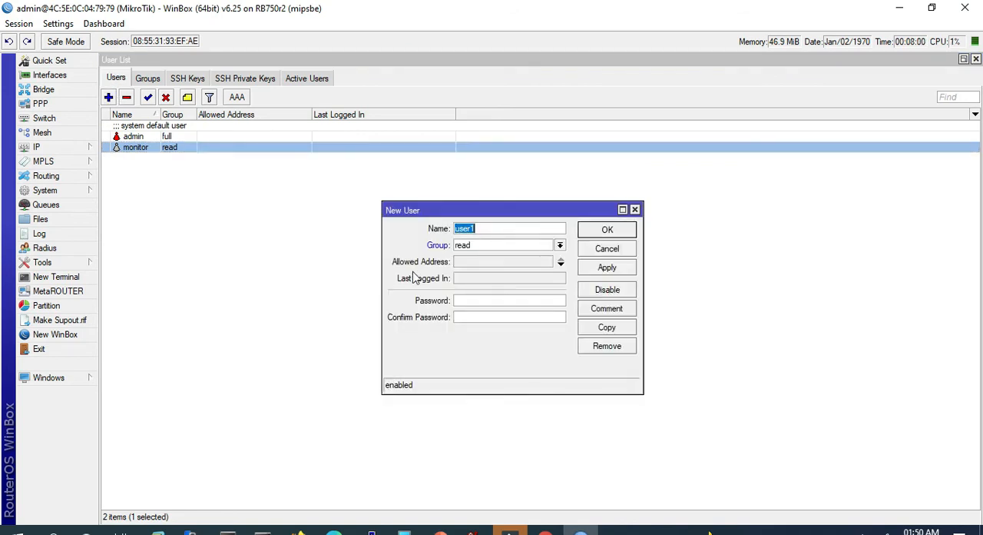
left_click(521, 246)
left_click(502, 276)
left_click(498, 300)
type("***")
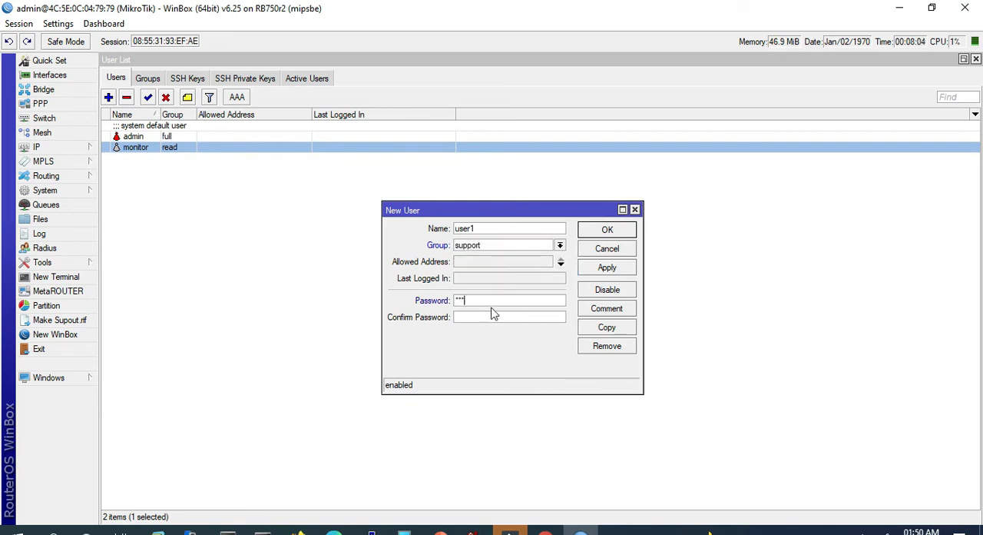
type("***")
left_click(606, 268)
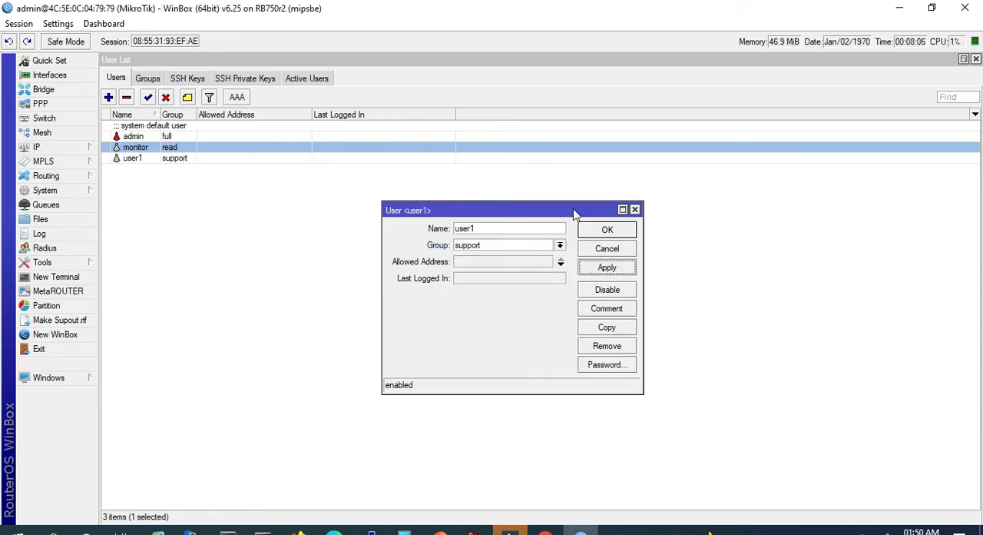
left_click(605, 230)
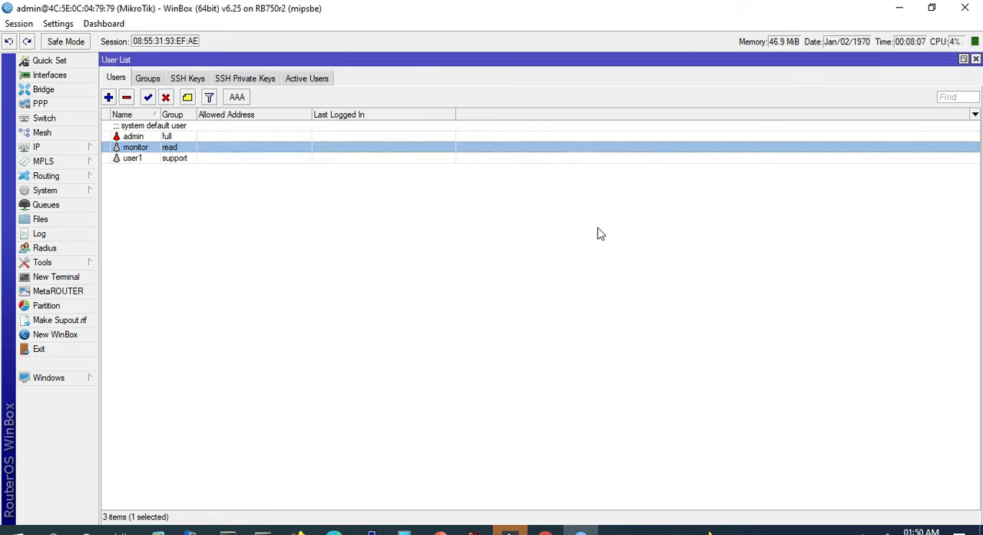
left_click(133, 160)
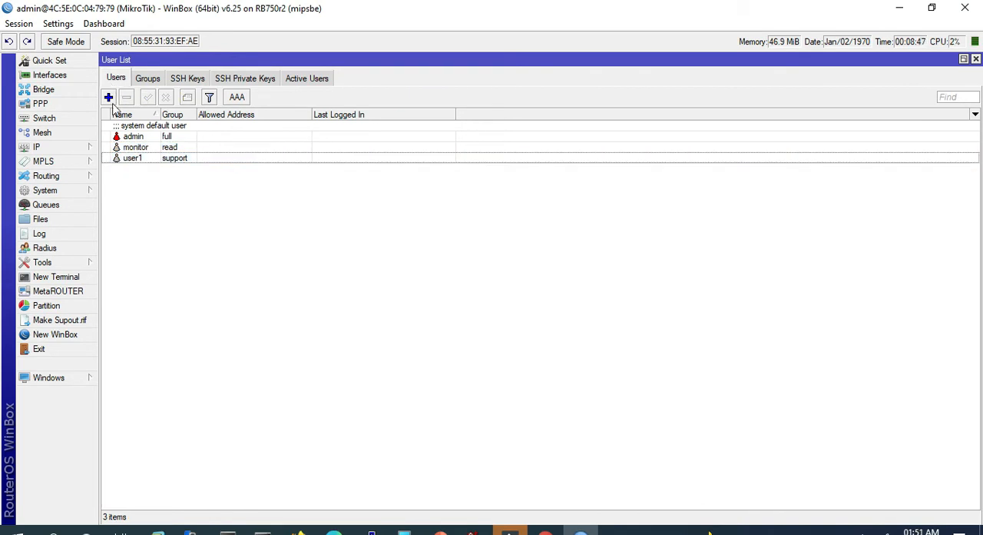
- Open the router's package list and schedule the ipv6 package to be enabled
left_click(66, 191)
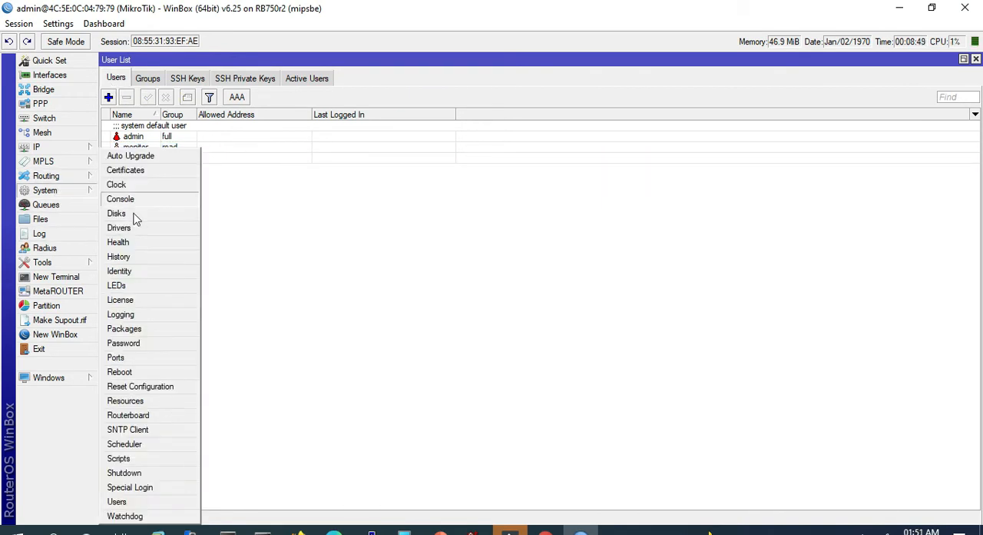
left_click(126, 329)
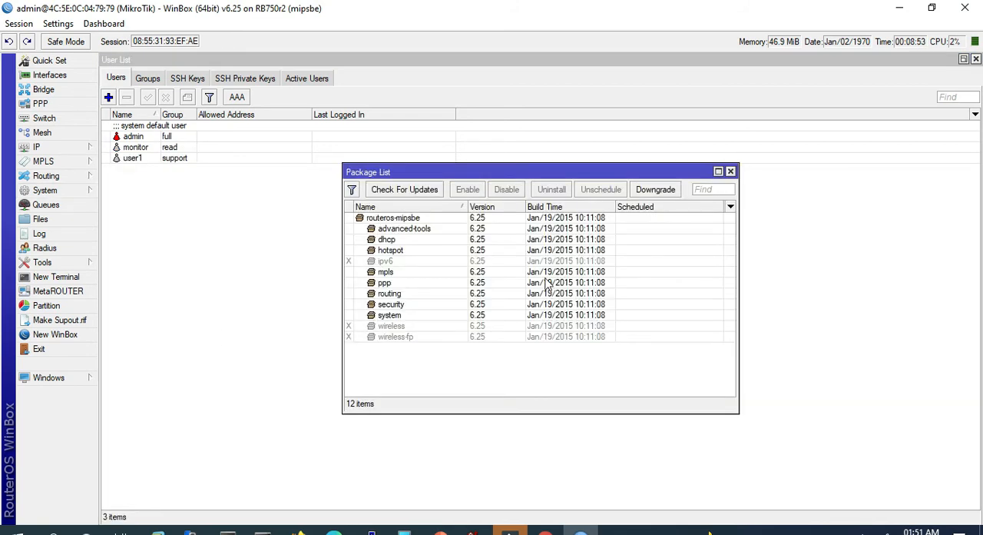
left_click(386, 262)
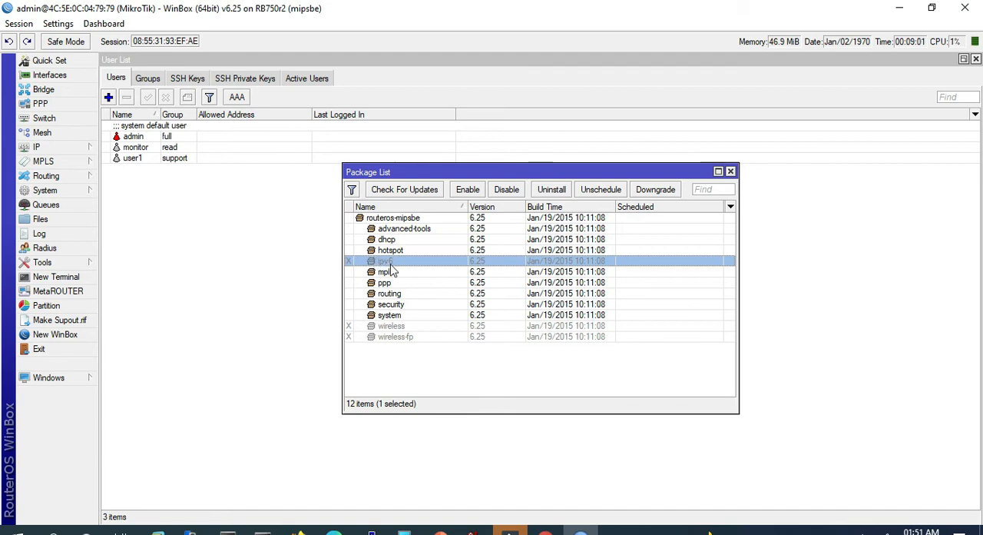
left_click(466, 192)
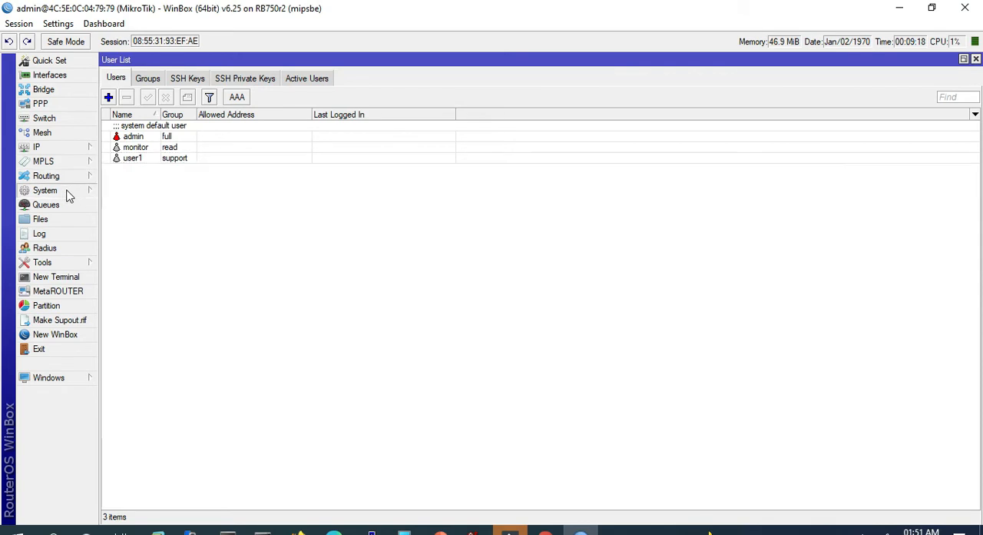
- Open the SNTP client settings and review the primary and secondary NTP server fields
left_click(66, 191)
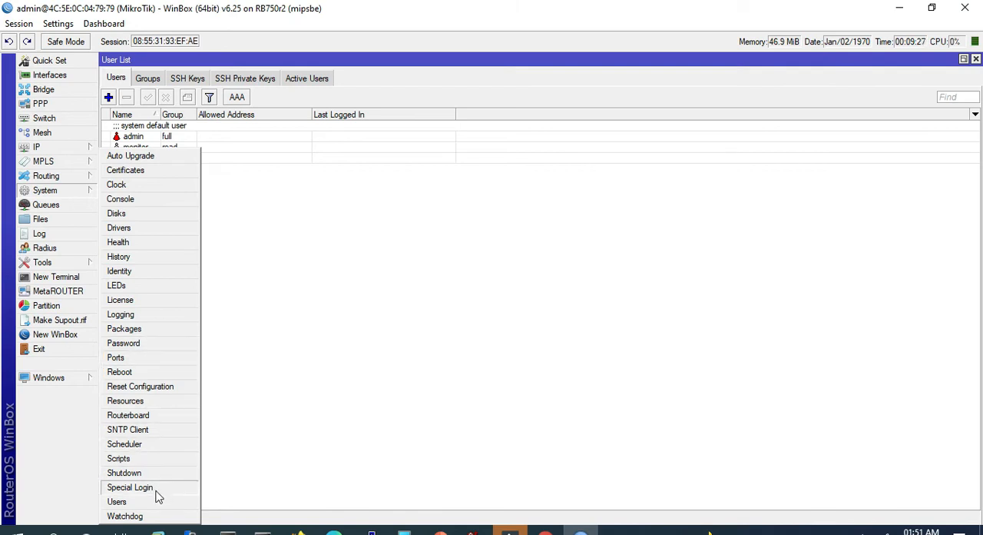
left_click(122, 433)
left_click_drag(527, 217, 471, 218)
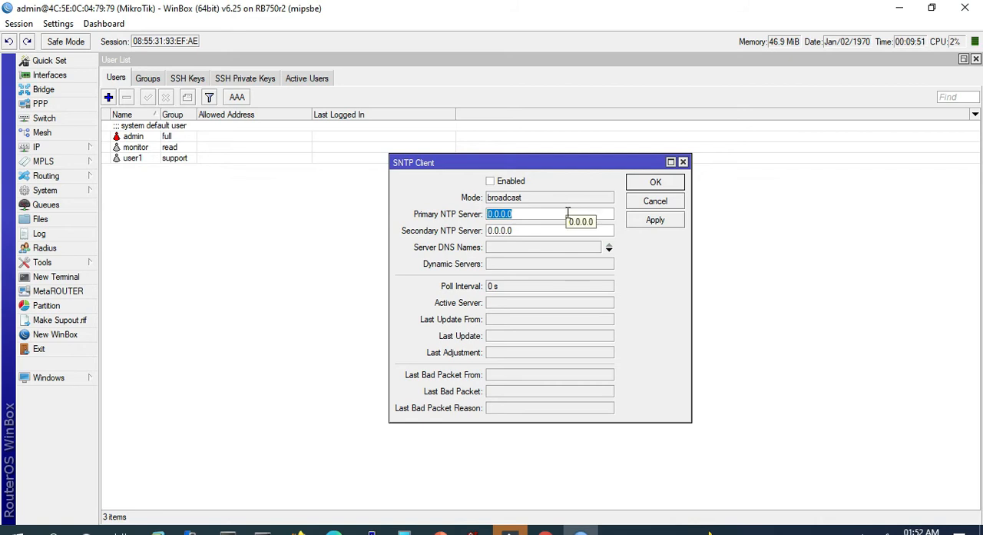
left_click(499, 229)
left_click_drag(524, 215, 484, 211)
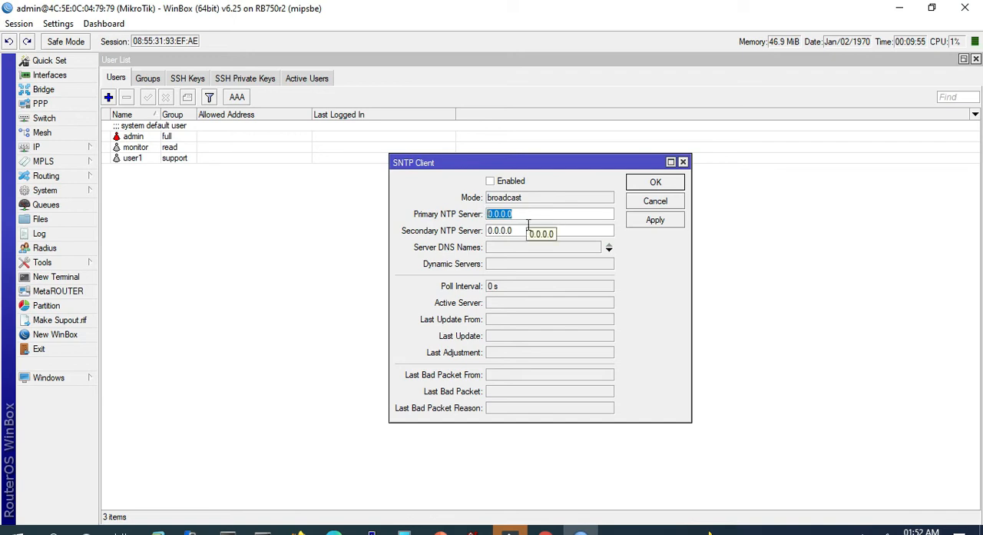
left_click_drag(523, 230, 483, 234)
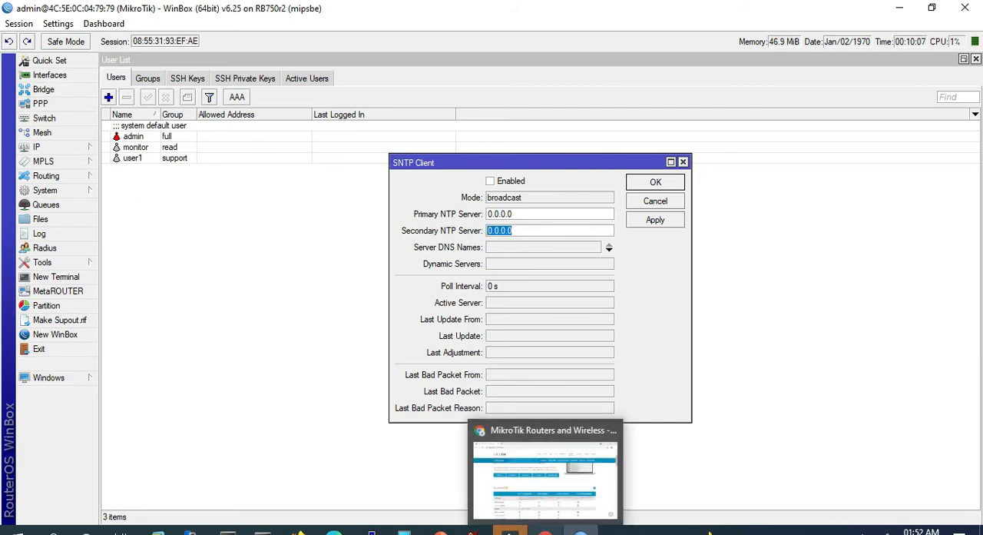
- Copy 202.65.114.202 from the NTP Indonesia slide in PowerPoint and set it as the primary NTP server in WinBox's SNTP client
left_click(545, 530)
left_click(440, 531)
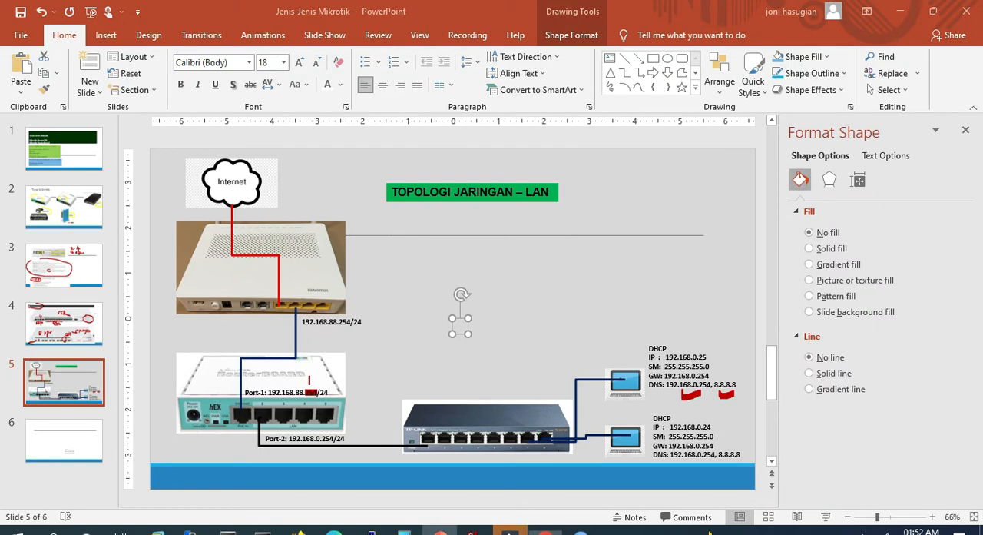
left_click(66, 459)
left_click_drag(459, 409, 536, 409)
key("ctrl+c")
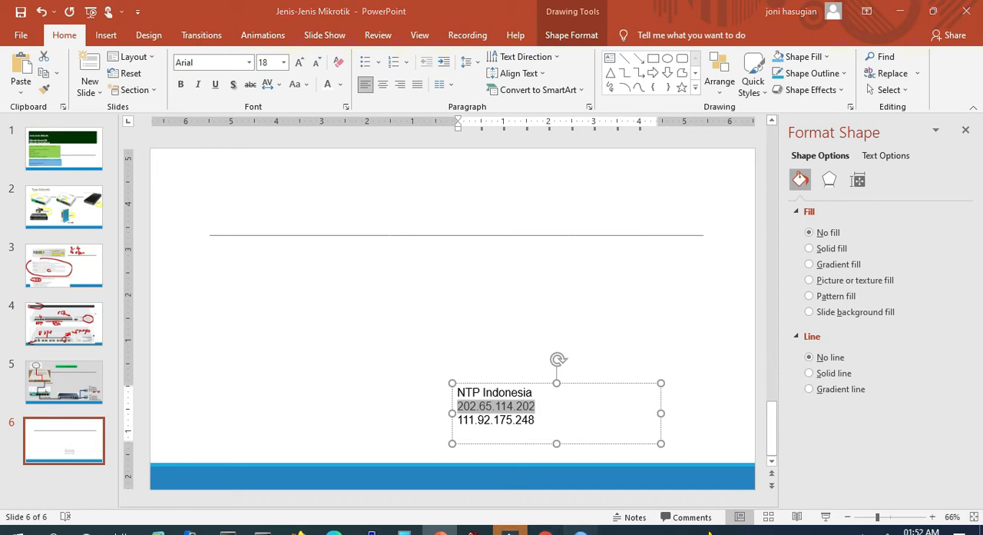
left_click(581, 531)
left_click_drag(515, 214, 428, 209)
key("ctrl+v")
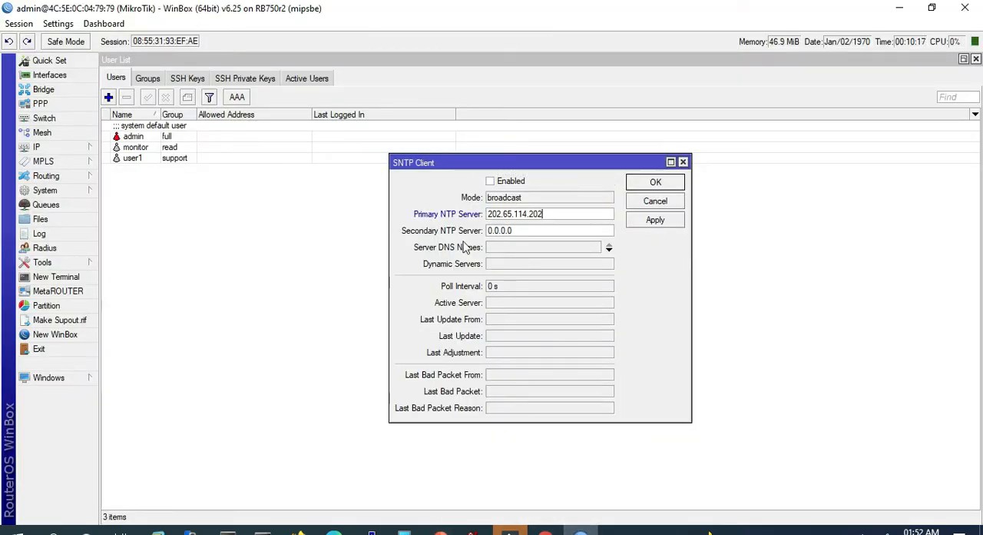
- Copy 111.92.175.248 from the PowerPoint slide into WinBox as the secondary NTP server, enable the SNTP client, and save the settings
left_click(440, 532)
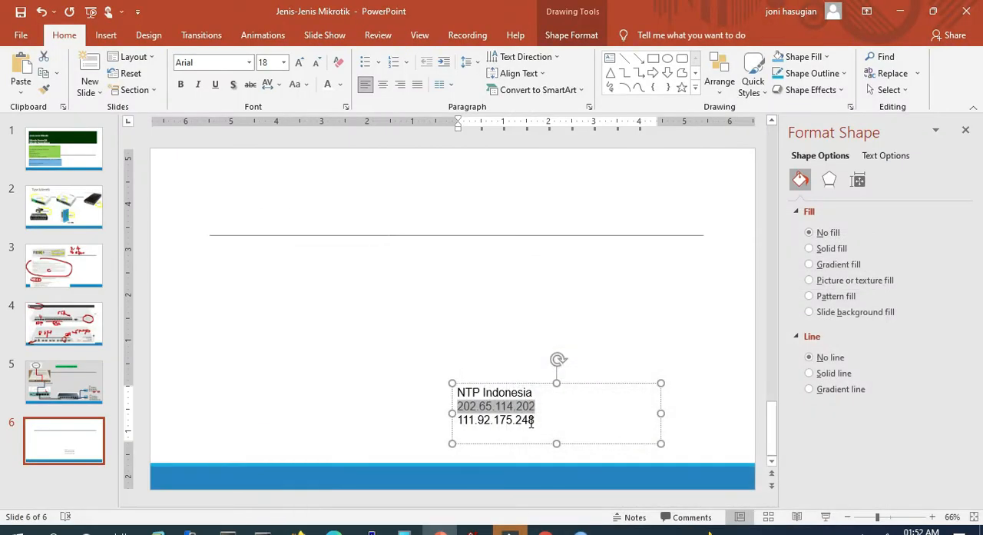
left_click(535, 420)
left_click_drag(535, 420, 468, 422)
key("ctrl+c")
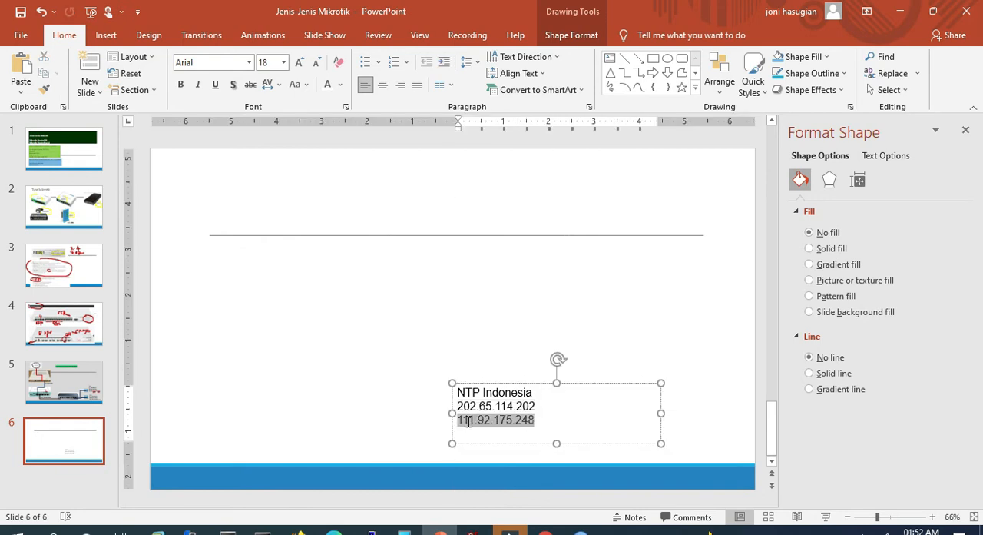
left_click(581, 532)
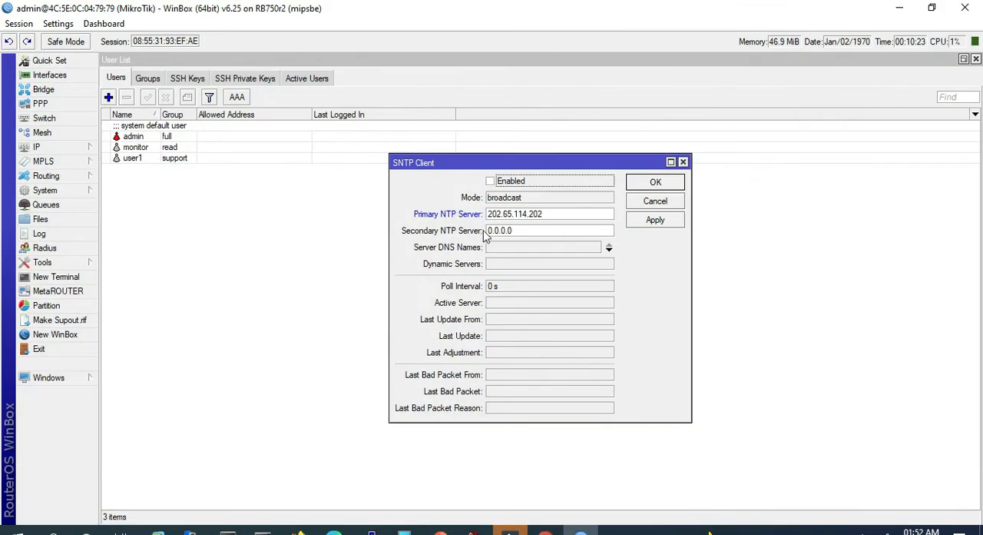
left_click(490, 182)
left_click_drag(519, 230, 407, 220)
key("ctrl+v")
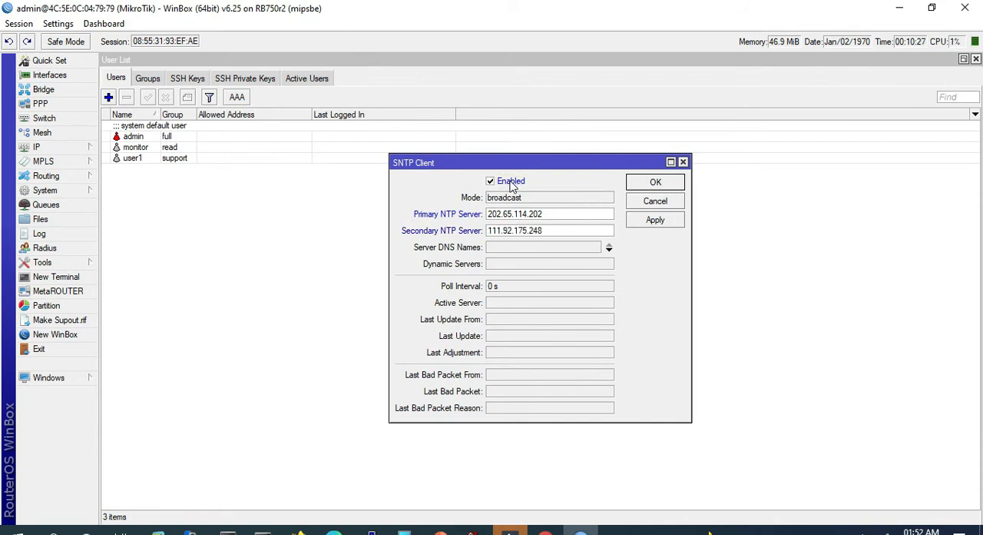
left_click(654, 222)
left_click(653, 185)
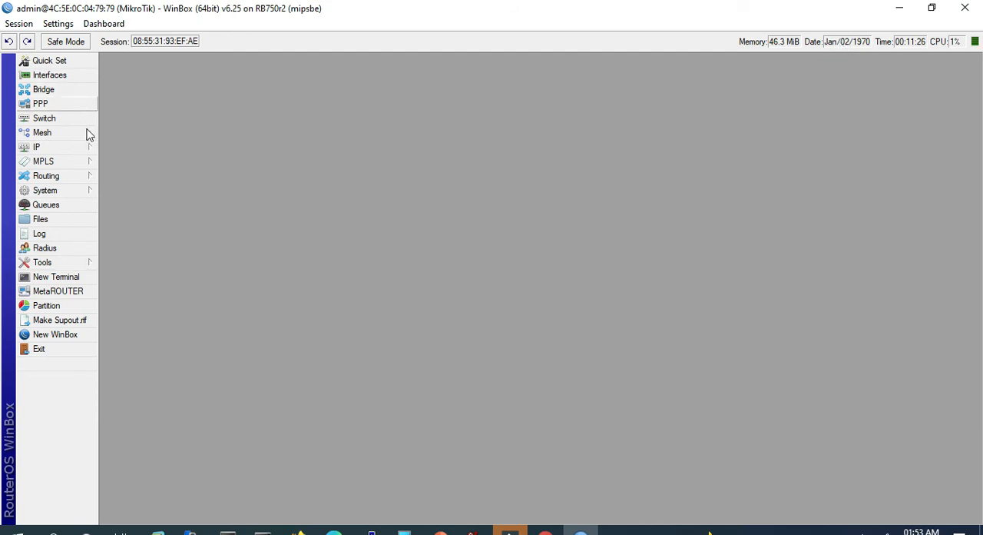
- Change the router's system identity to RB750-HGI and save it
left_click(71, 191)
mouse_move(85, 193)
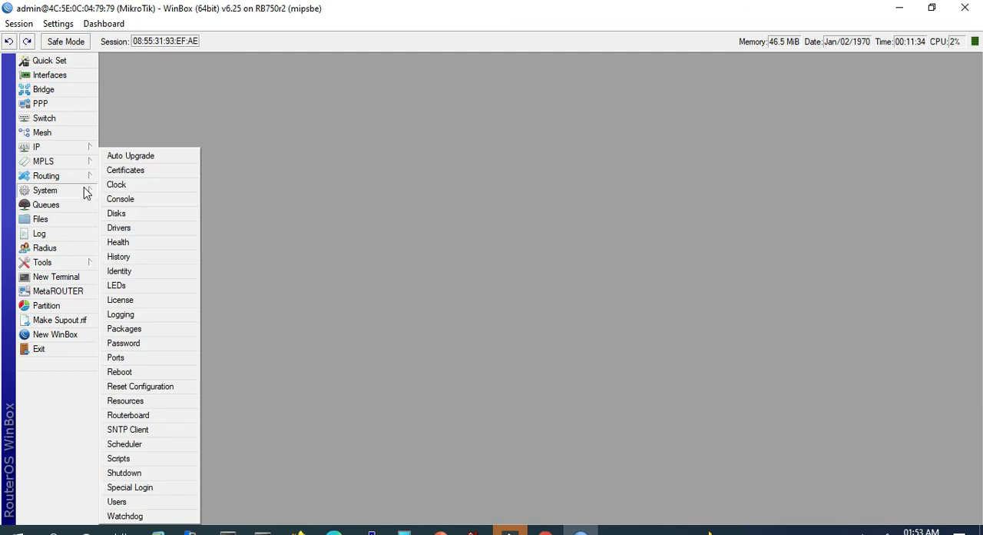
left_click(126, 274)
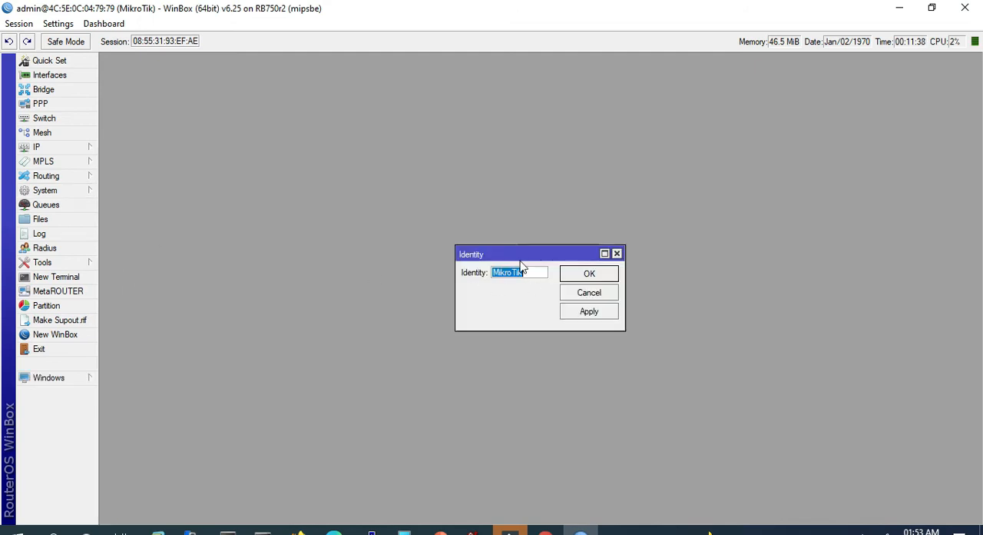
type("RB750-")
type("HGI")
left_click(590, 311)
left_click(590, 272)
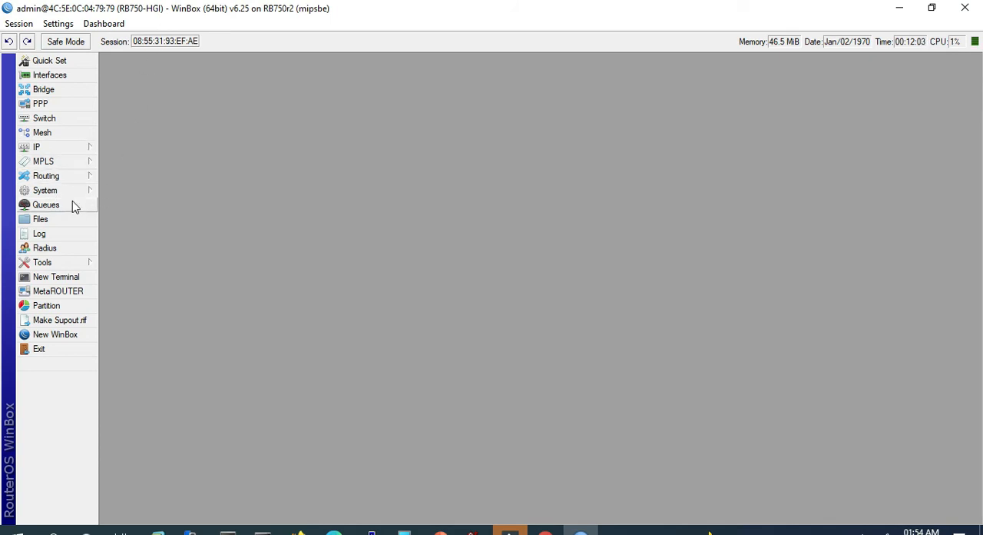
- Open a new router terminal, maximize it, and enter a few blank lines at the prompt
left_click(66, 280)
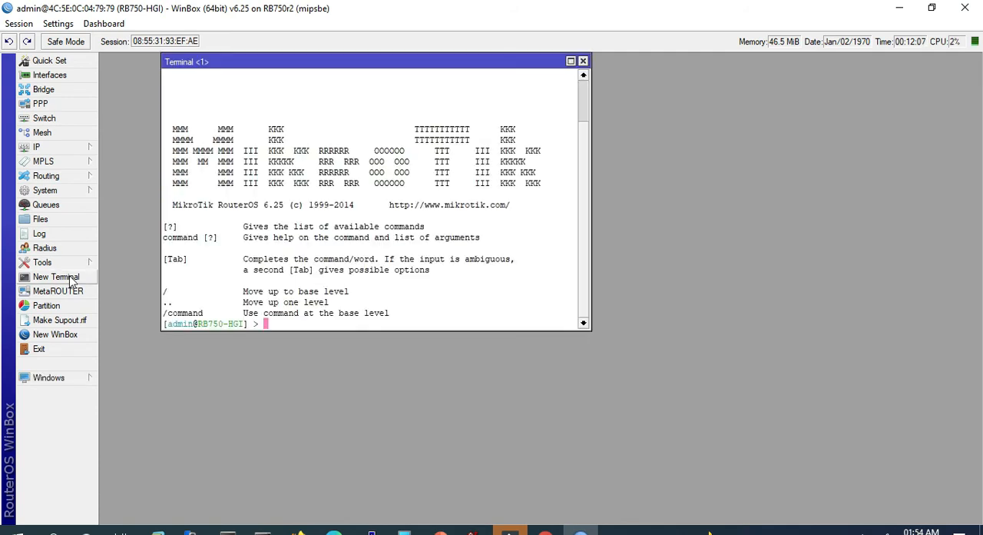
left_click(570, 61)
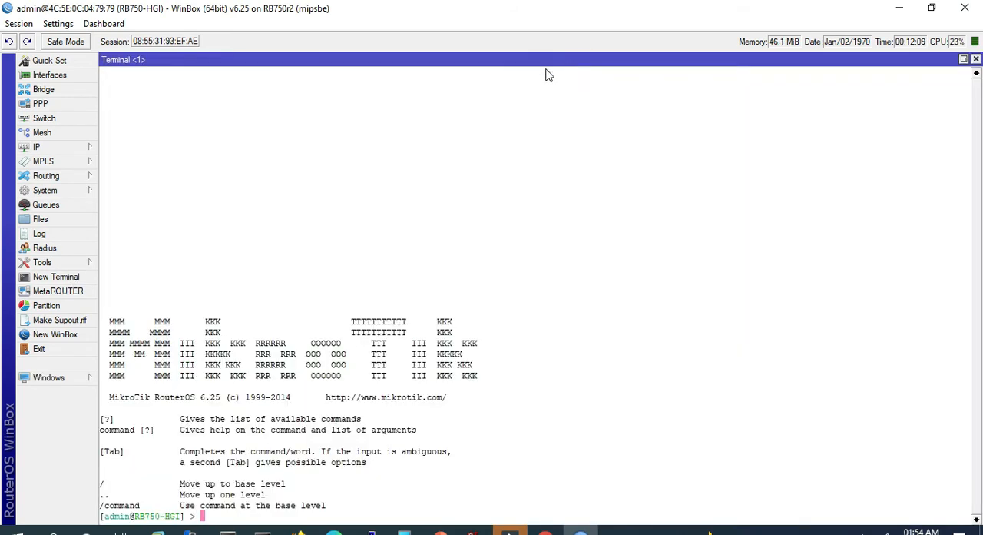
left_click(60, 148)
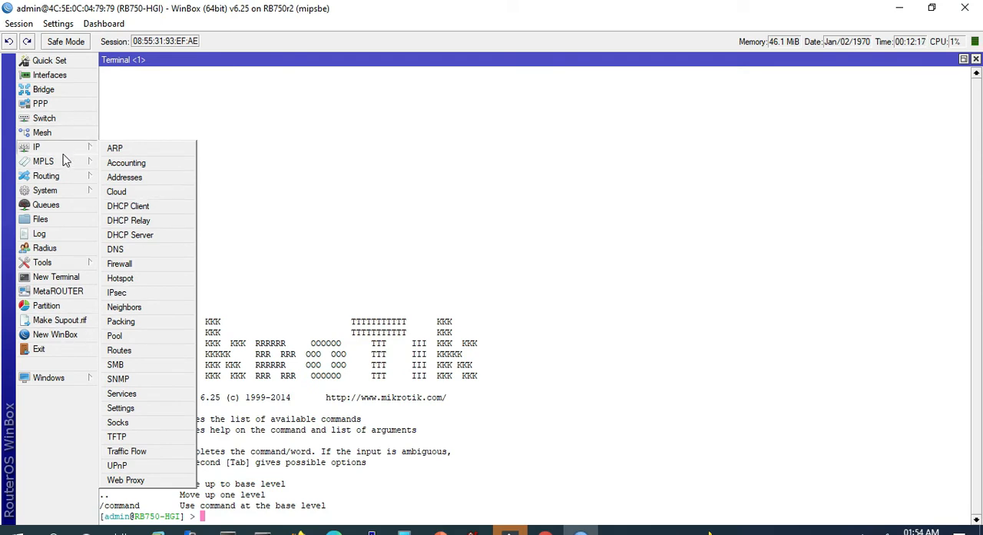
left_click(401, 451)
key("Return")
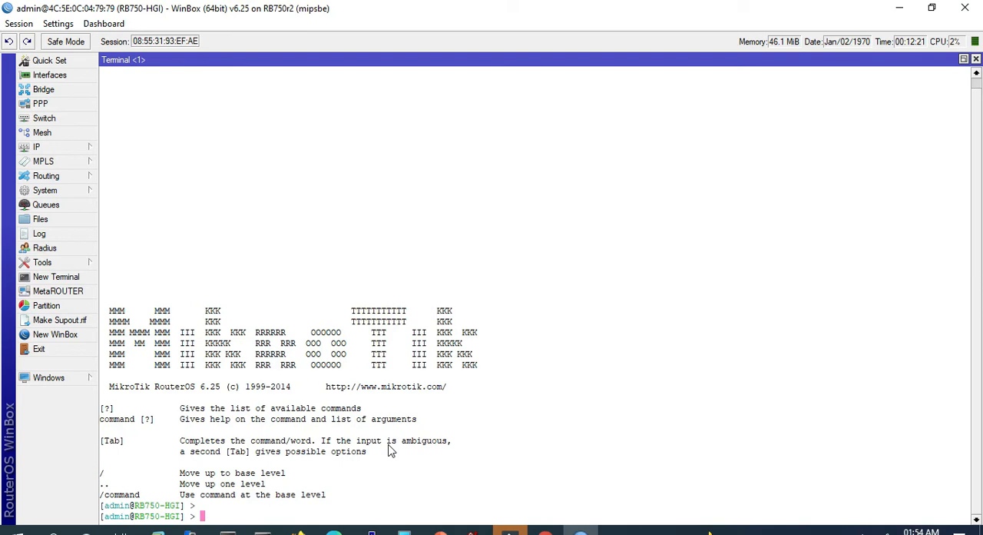
key("Return")
key("Return")
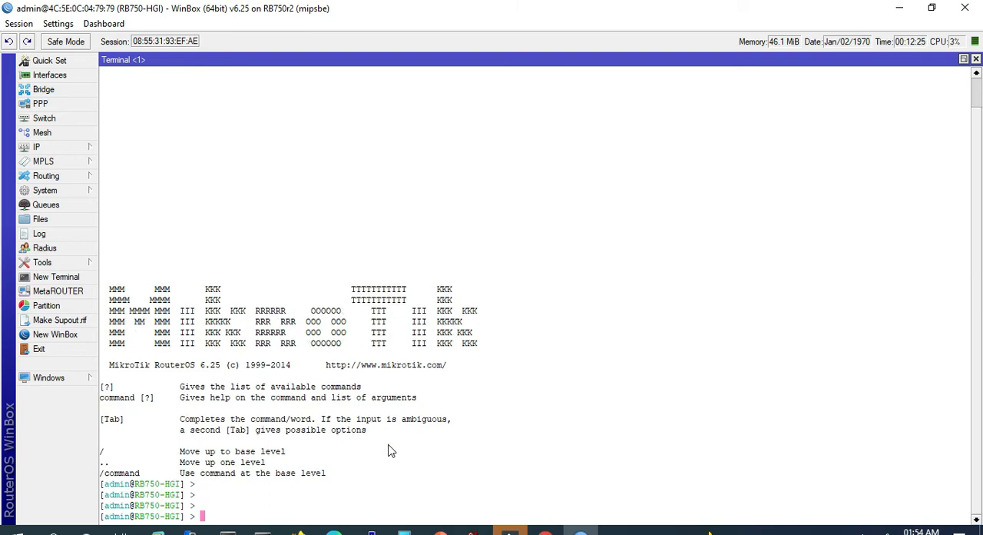
- List the router's IP addresses in the terminal with "ip address print" and "ip address print detail"
type("ip address print")
key("Return")
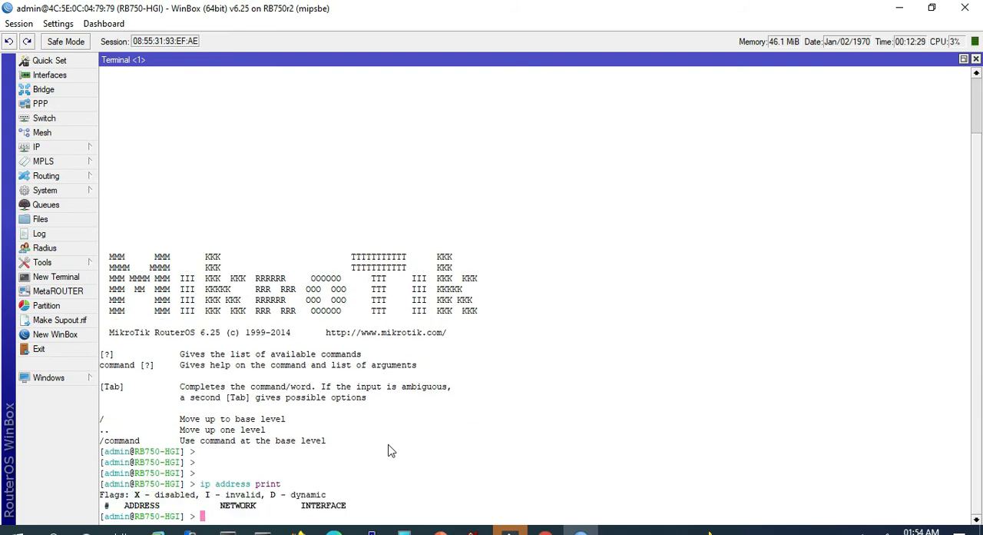
key("Return")
key("Return")
key("Return")
key("Up")
type("detail")
key("Return")
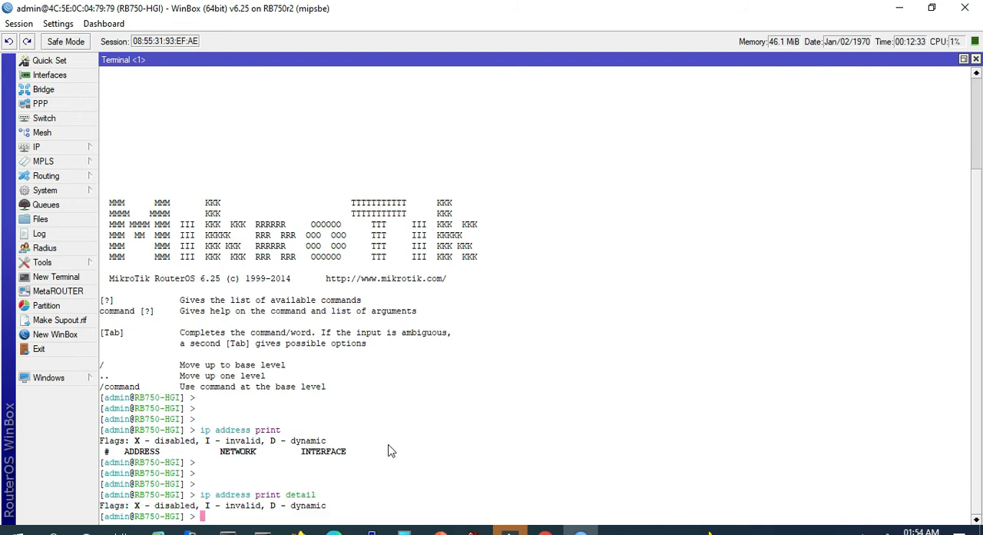
- Run "interface ethernet print" in the terminal and highlight the listed Ethernet interfaces
key("Return")
key("Return")
key("Return")
key("Return")
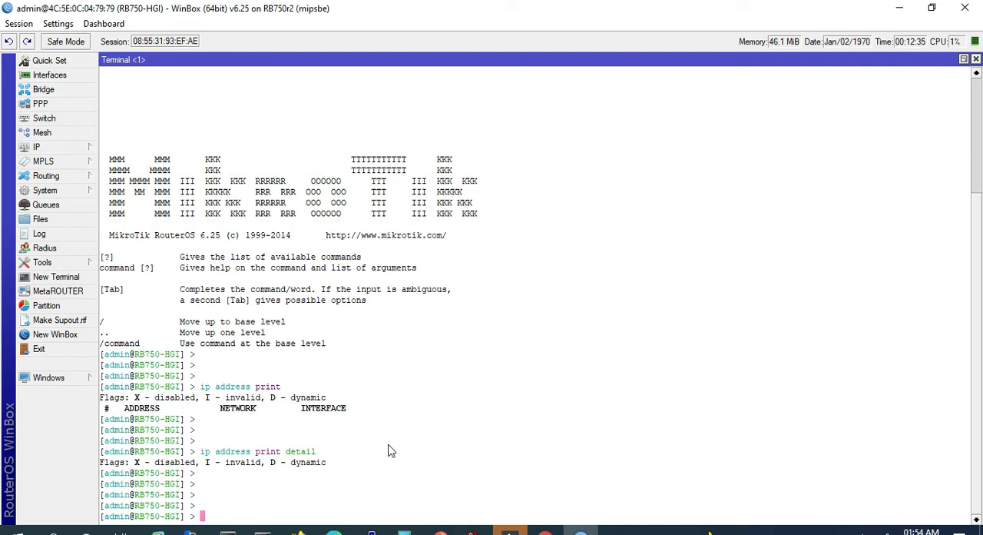
type("interface ethernet print")
key("Return")
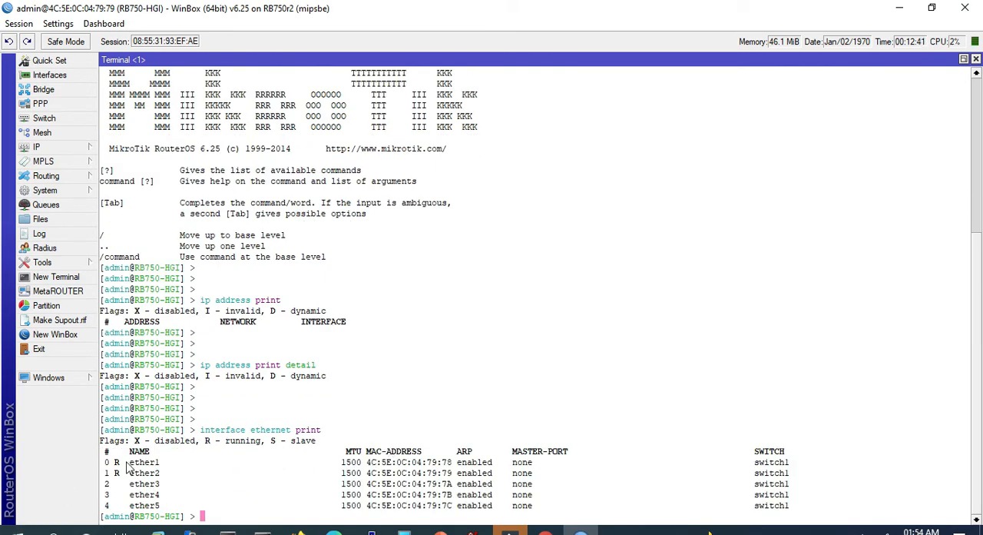
left_click_drag(107, 463, 185, 507)
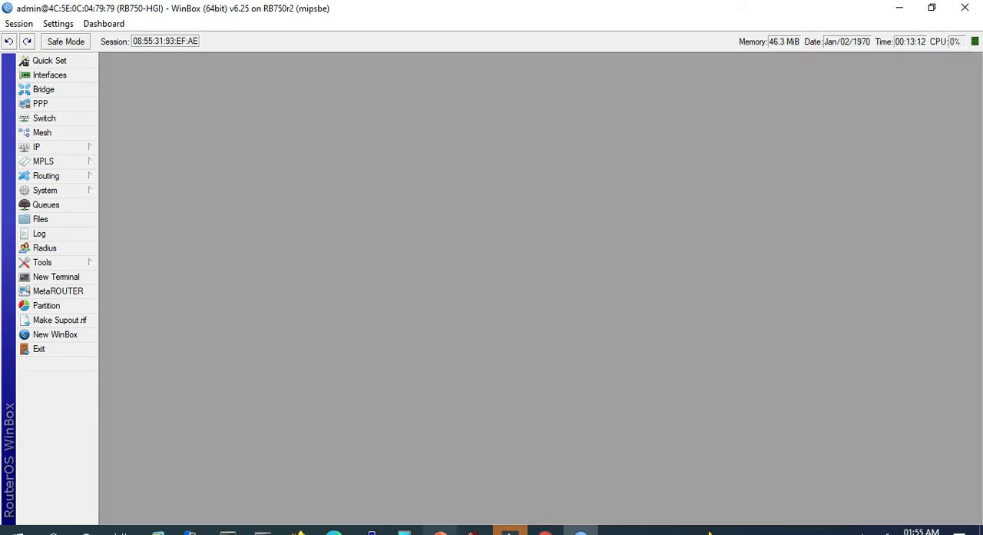
- Switch to PowerPoint and display the LAN network topology slide to review the planned port addresses
left_click(440, 530)
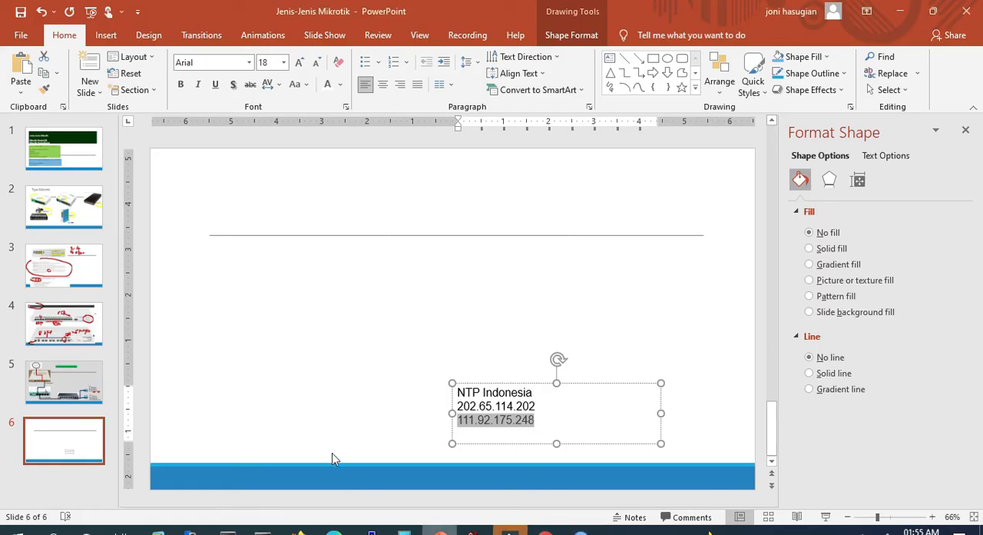
left_click(64, 382)
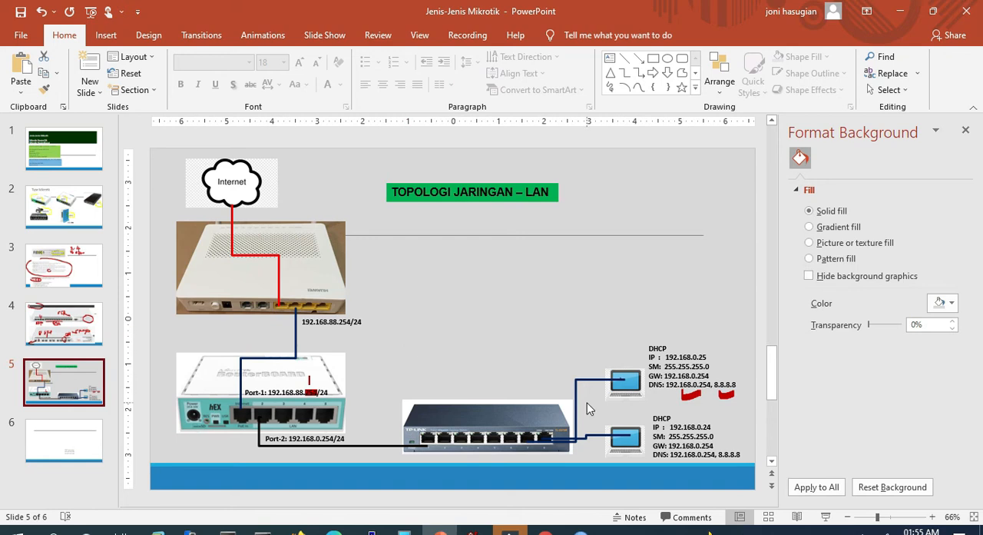
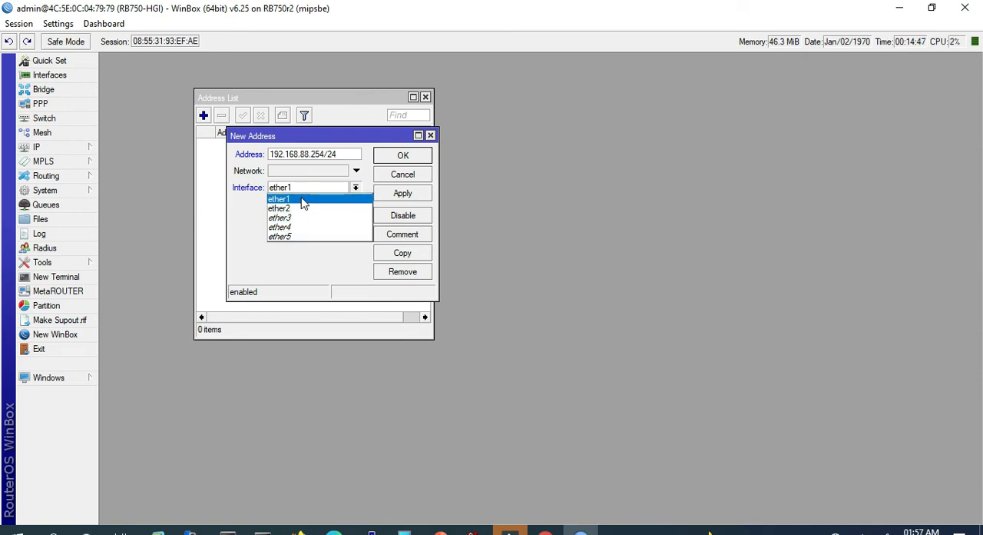
- Apply the new address 192.168.88.254/24 on ether1, comment it WAN, and widen the address list's first column
left_click(303, 202)
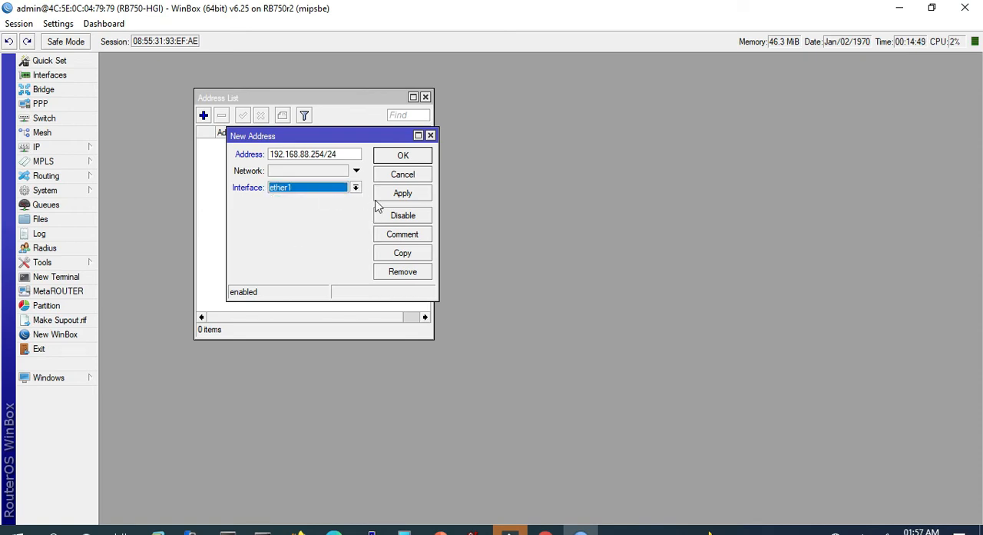
left_click(407, 195)
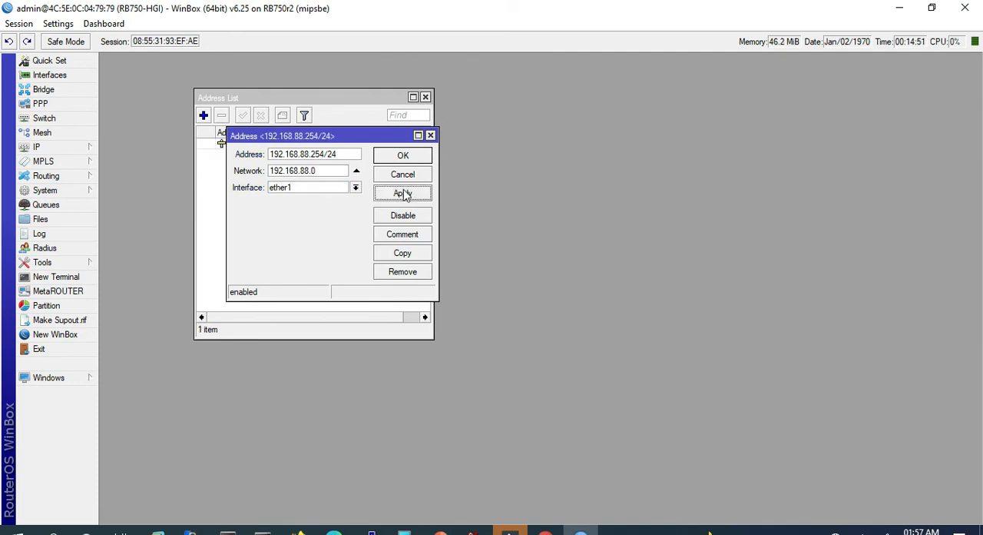
left_click_drag(357, 136, 344, 168)
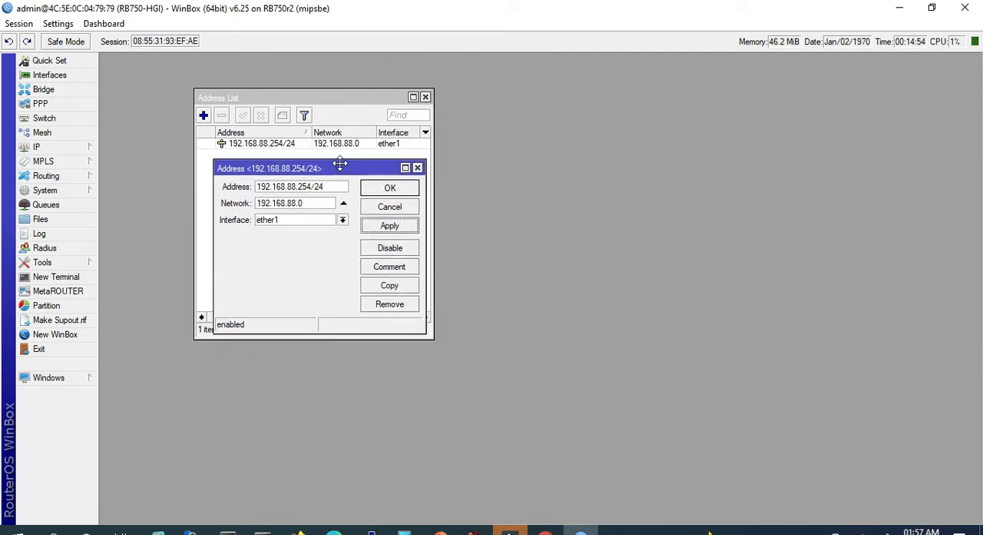
left_click(387, 268)
type("WAN")
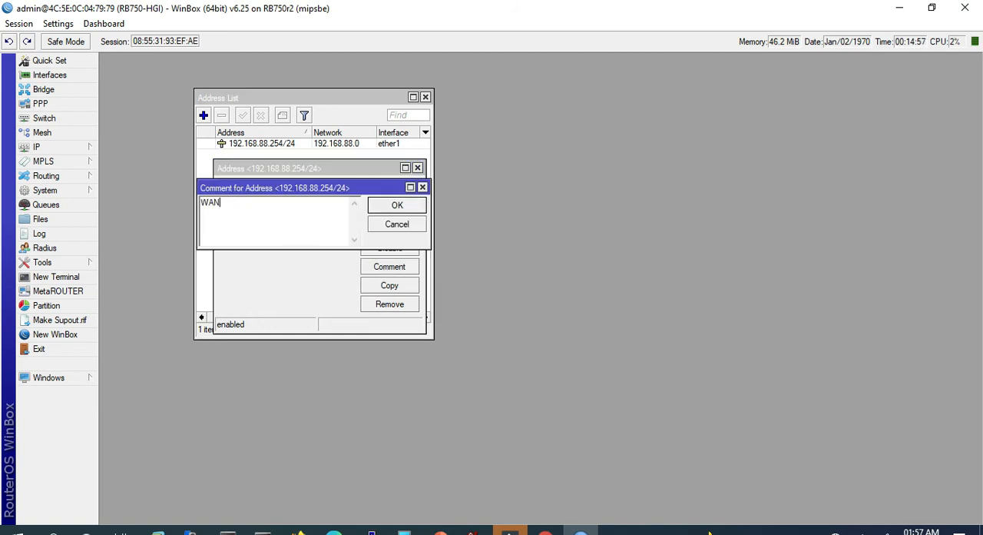
left_click(397, 205)
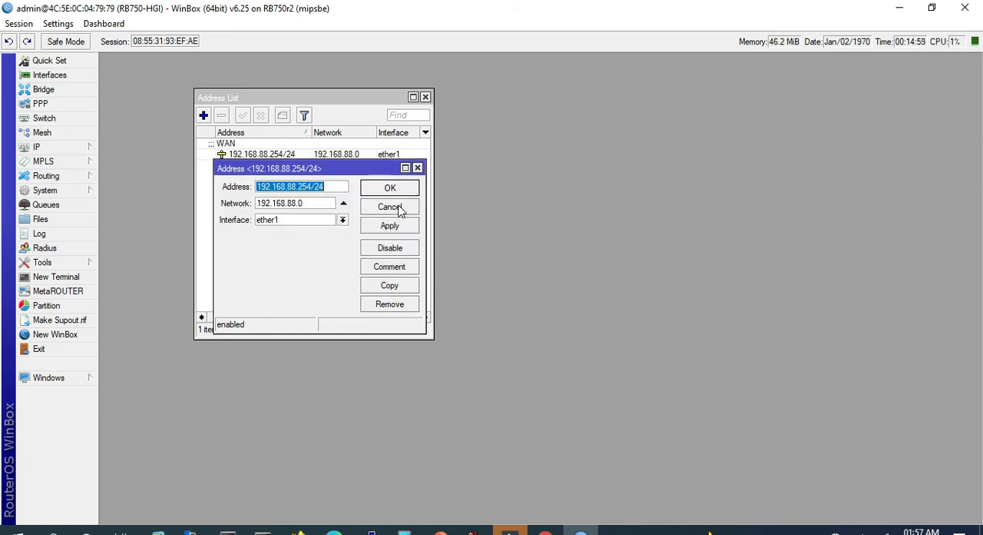
left_click(416, 187)
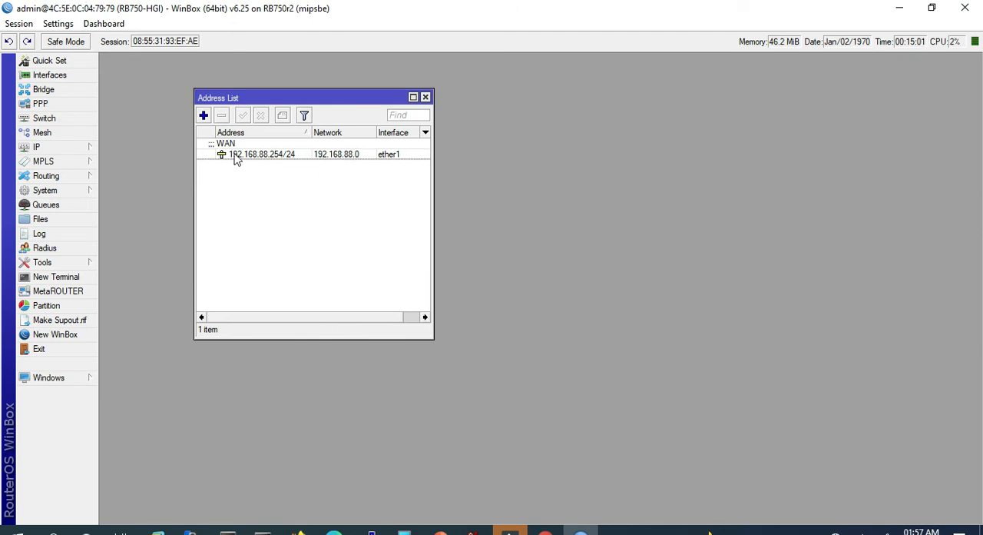
left_click_drag(216, 133, 236, 135)
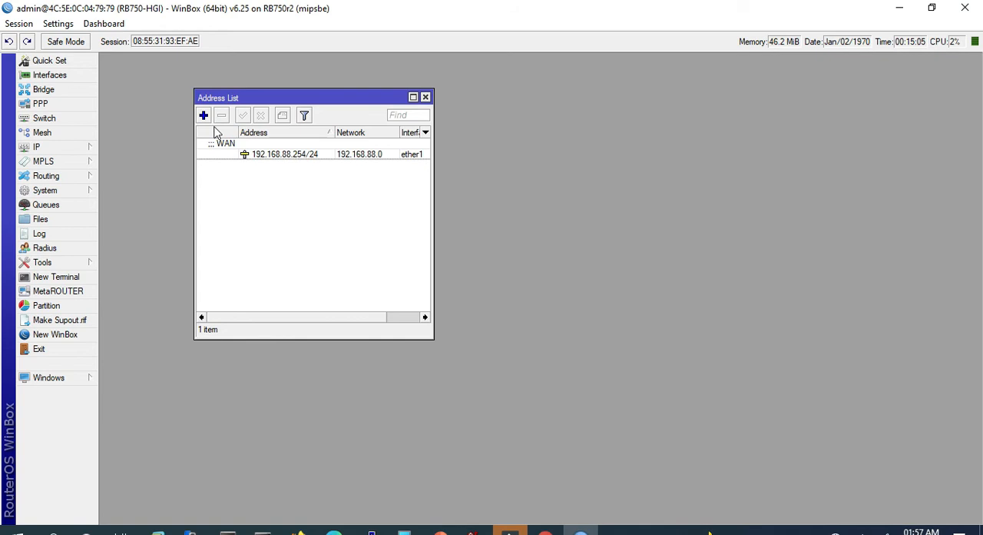
- Add the address 192.168.0.254/24 on interface ether2 with the comment Lan
left_click(205, 118)
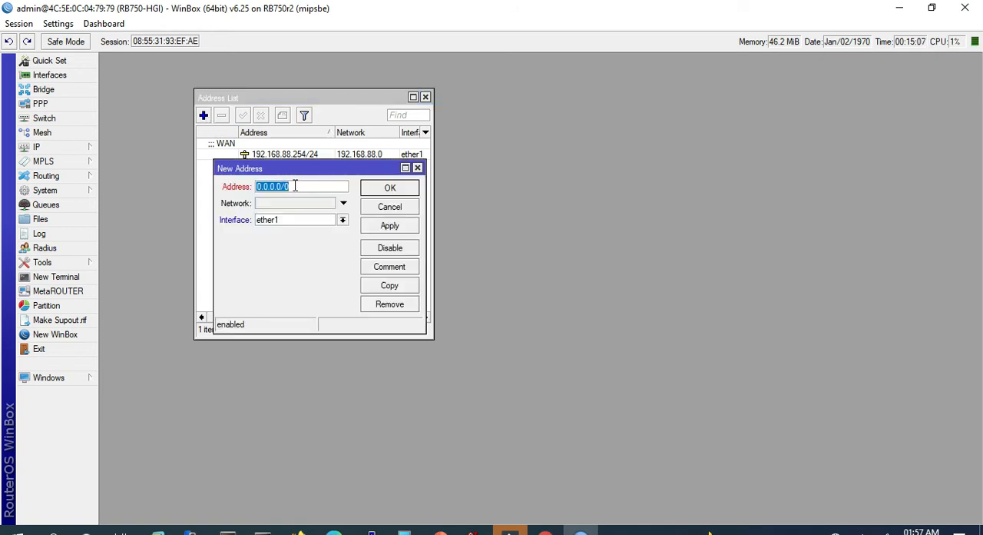
type("192.168.0.254")
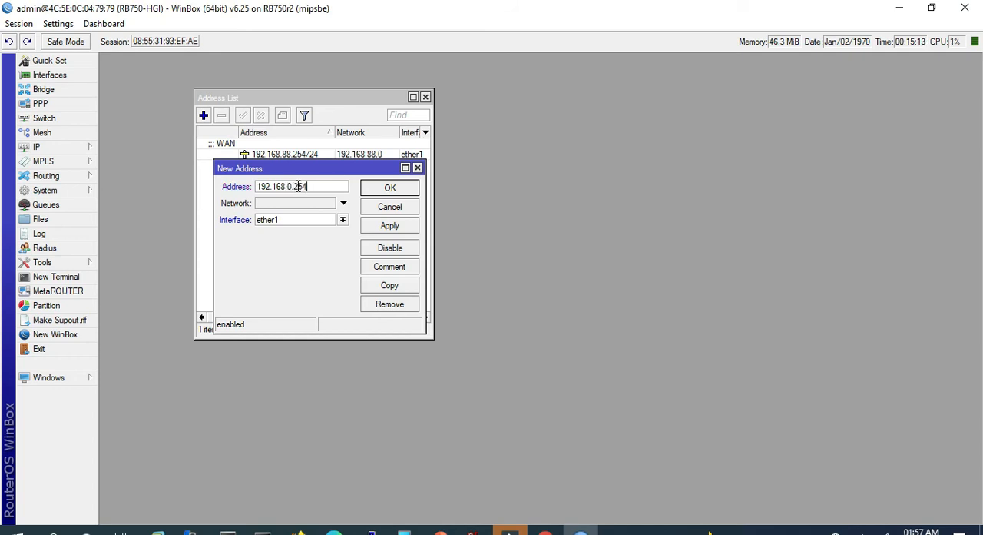
left_click(342, 221)
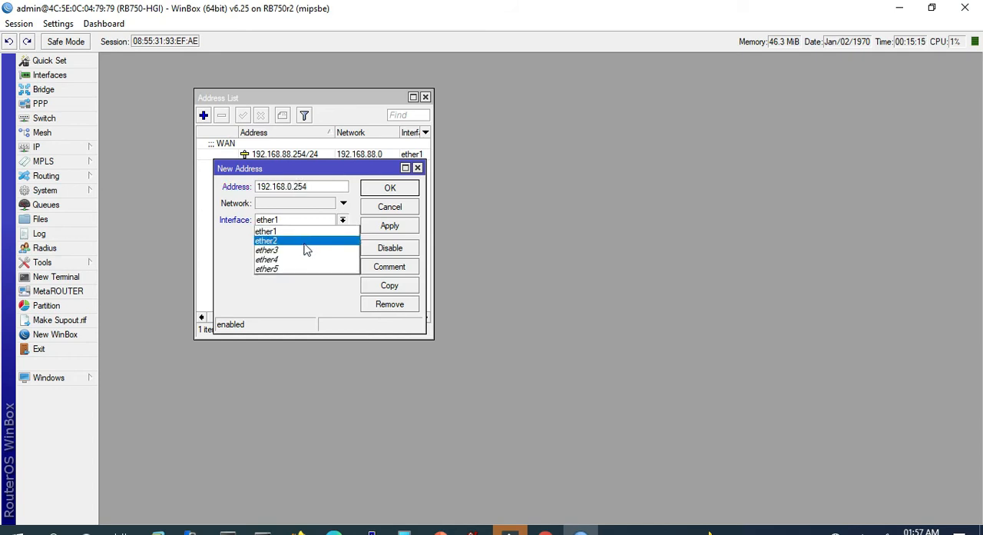
left_click(306, 246)
left_click(398, 270)
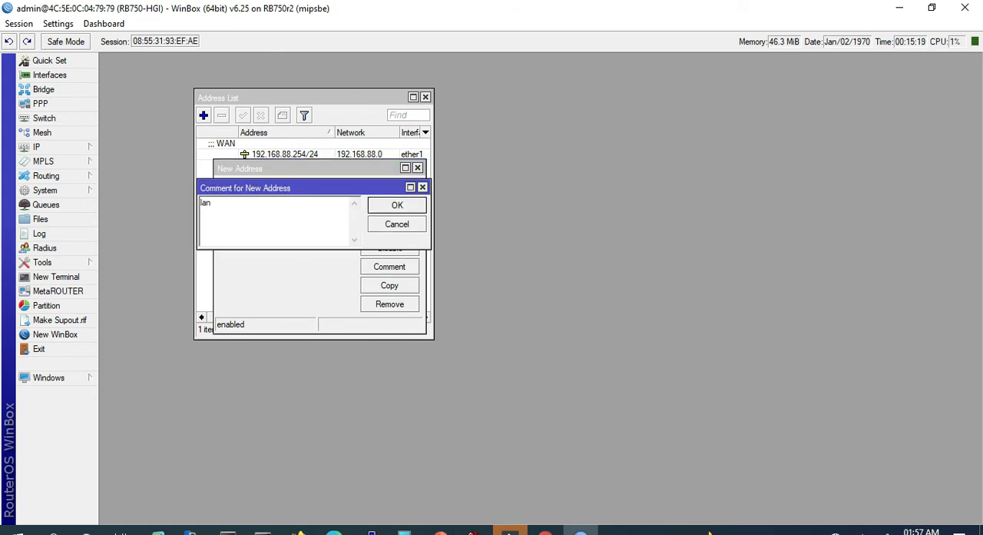
type("LA")
left_click(392, 206)
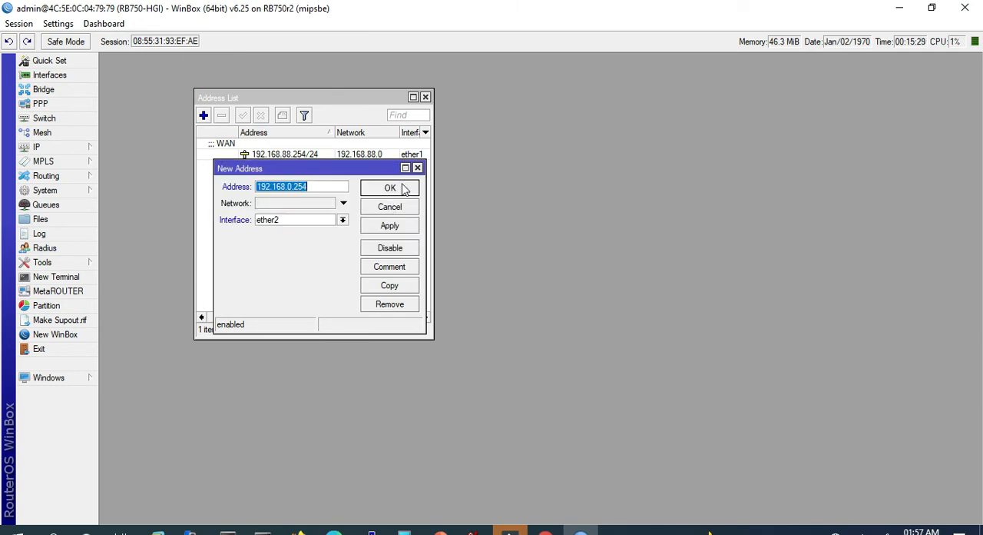
left_click(316, 187)
type("/24")
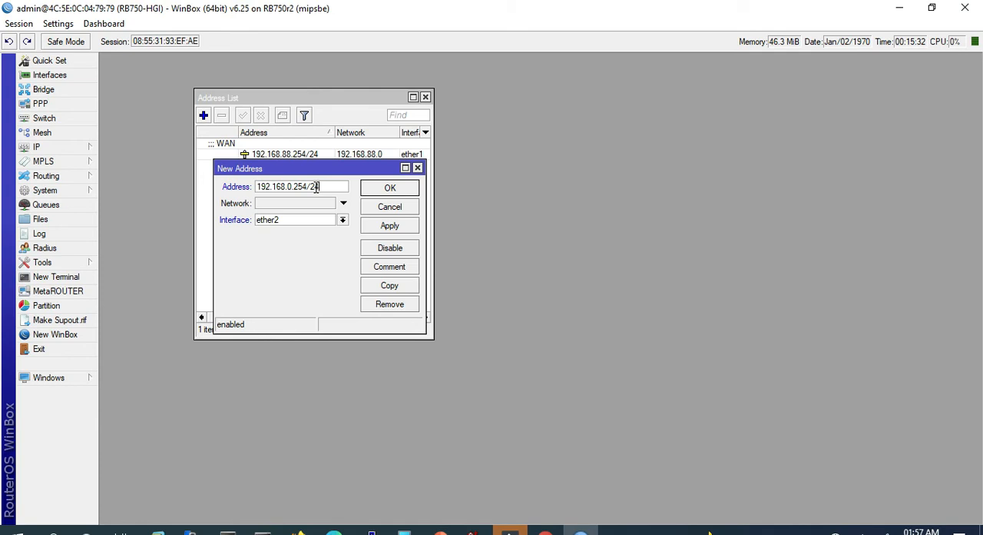
left_click(390, 225)
left_click(390, 189)
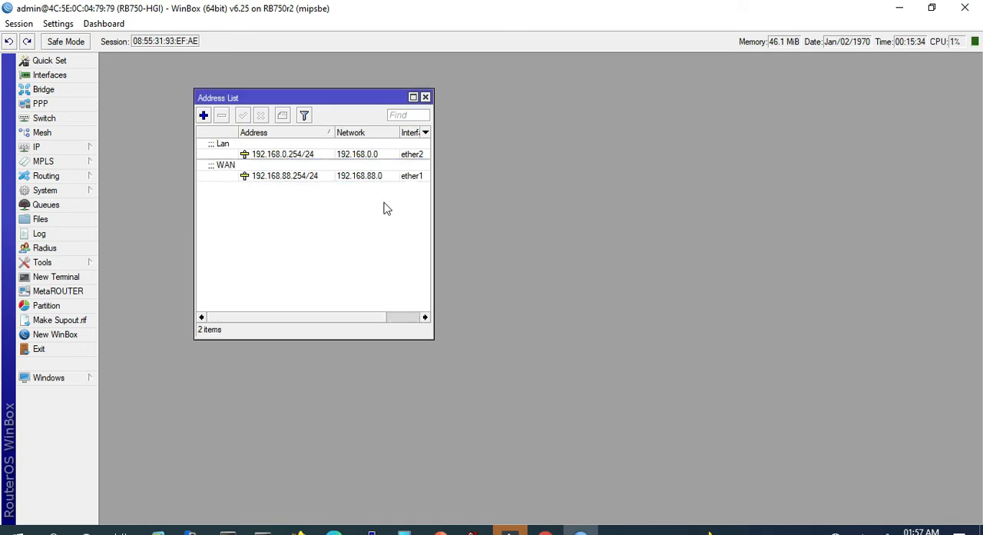
- Change the WAN entry's address on ether1 to 192.168.88.100/24
left_click(292, 181)
double_click(292, 179)
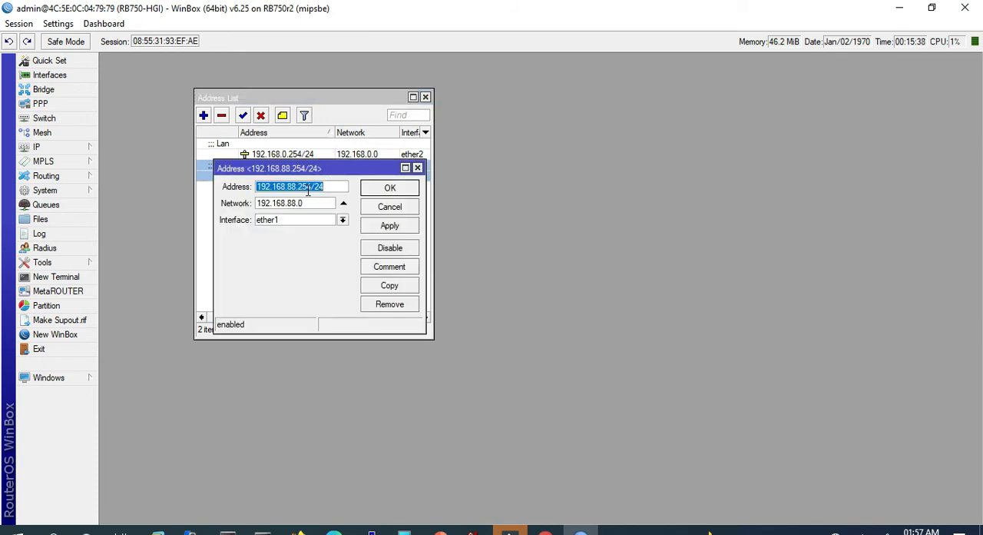
left_click(311, 187)
key("BackSpace")
key("BackSpace")
key("BackSpace")
type("100")
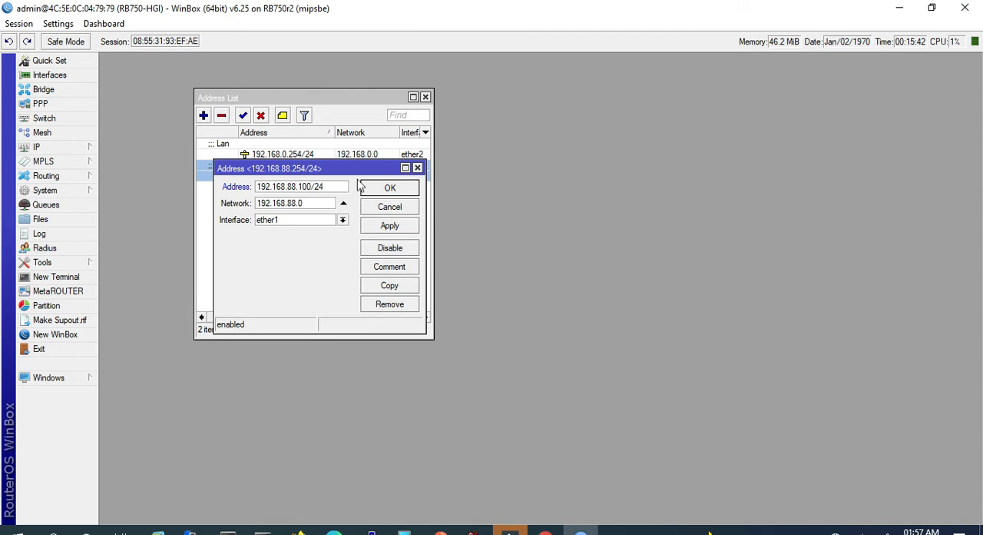
left_click(391, 228)
left_click(386, 189)
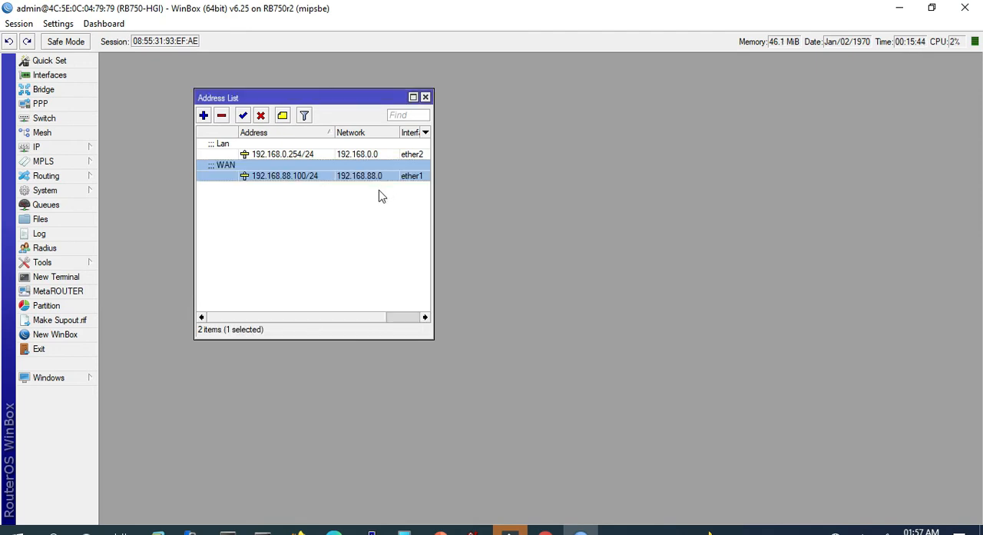
- Sort the address list by address in descending order and maximize its window
left_click(331, 135)
left_click(316, 232)
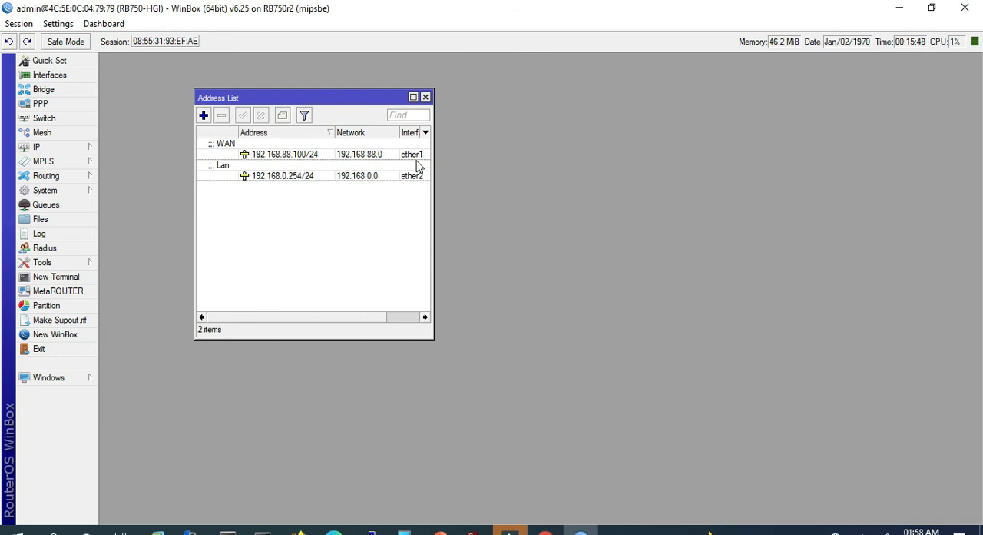
left_click(413, 96)
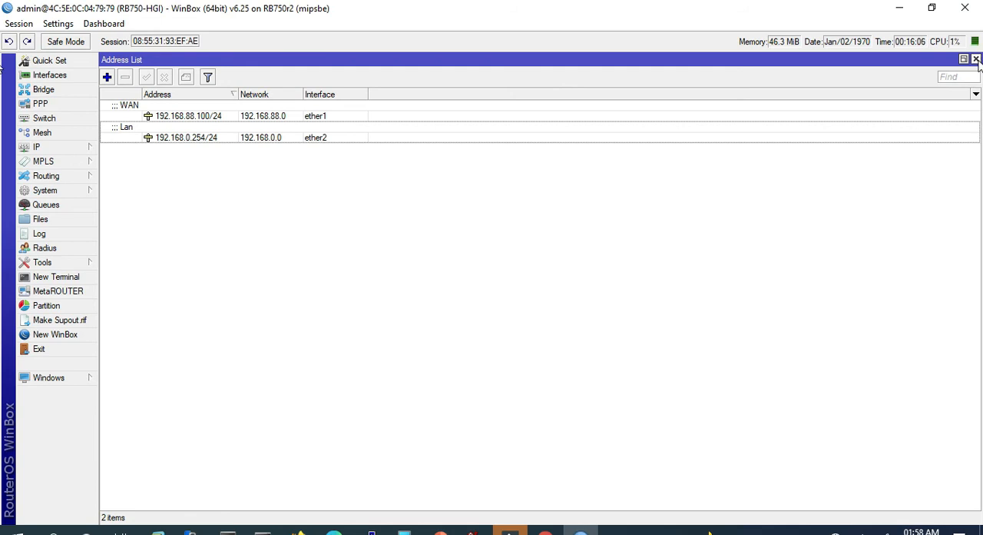
- Open a new router terminal, restore it to a smaller window, and place it beside the address list entries
left_click(68, 278)
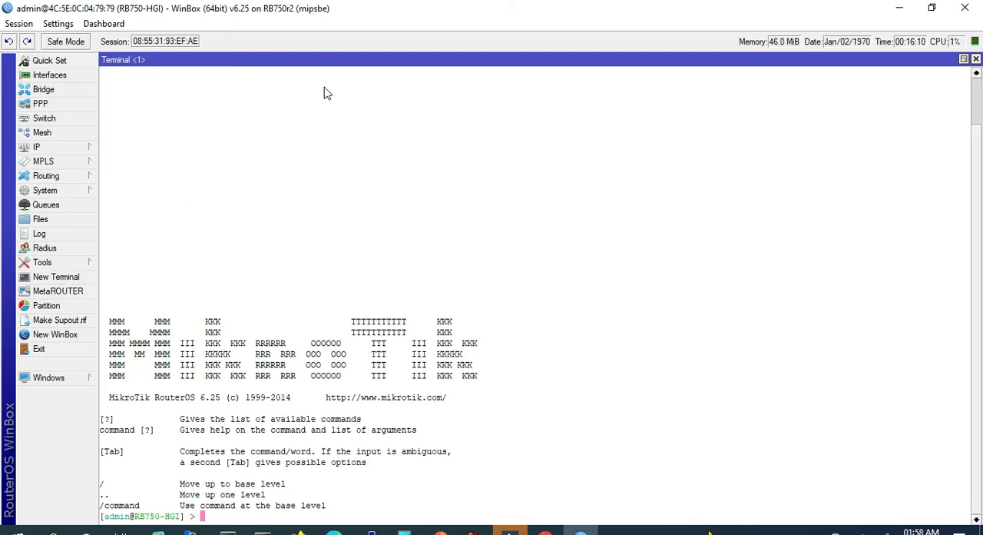
left_click(963, 60)
left_click_drag(450, 66, 684, 60)
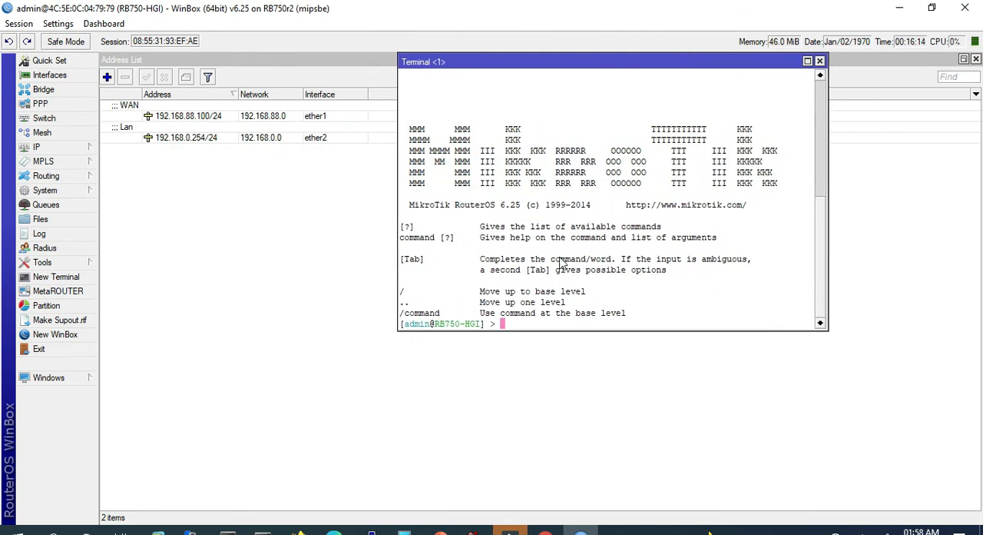
key("Return")
key("Return")
- Run "ip address add address=192.168.3.254/24 interface=ether3", close the terminal, and select the new entry in the address list
type("ip address add ad")
key("Tab")
type("192.168.")
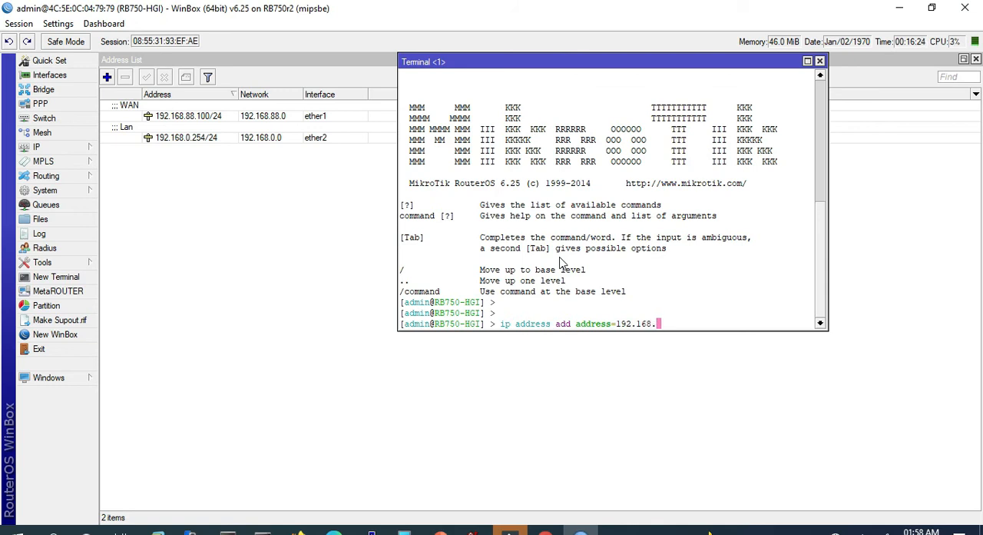
type("3.254/24 interface=e")
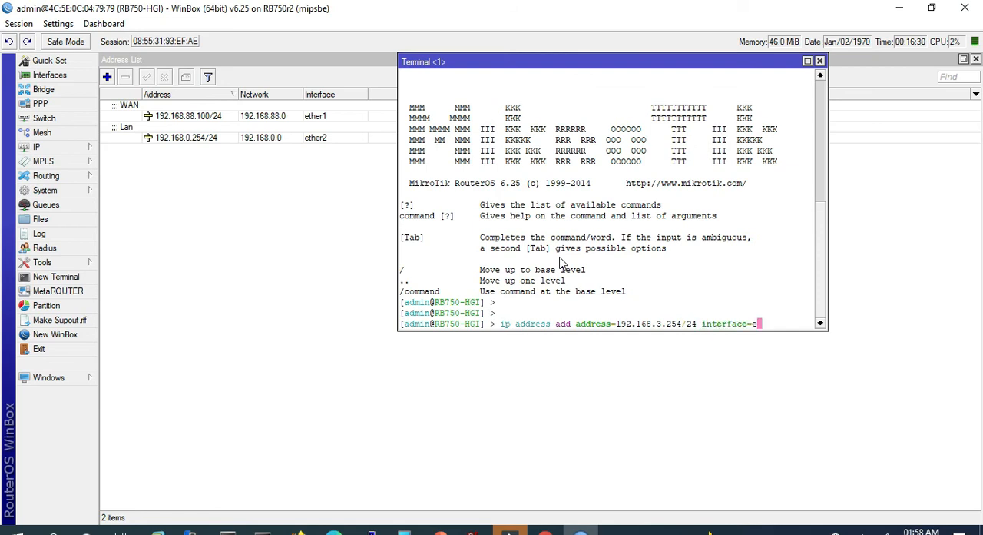
type("ther3")
key("Return")
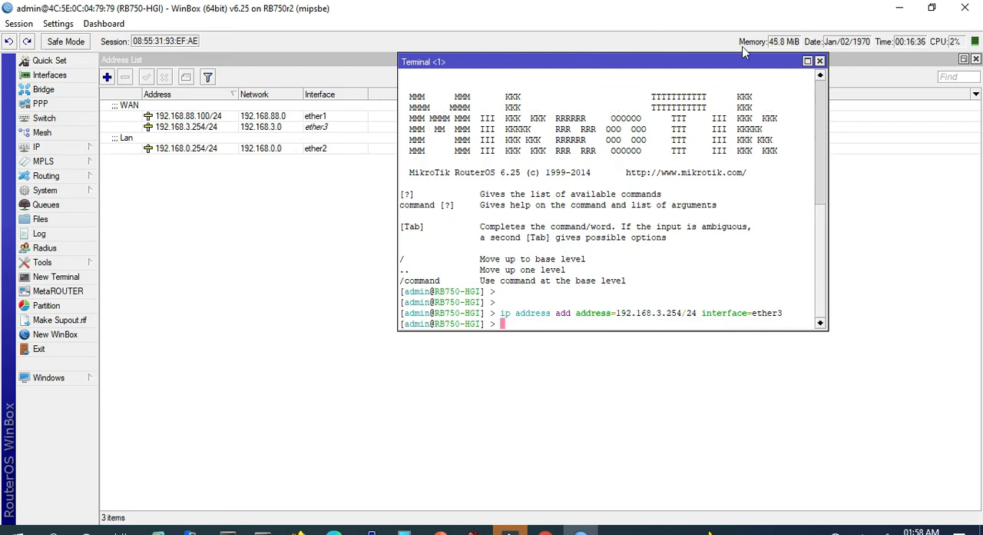
left_click(819, 60)
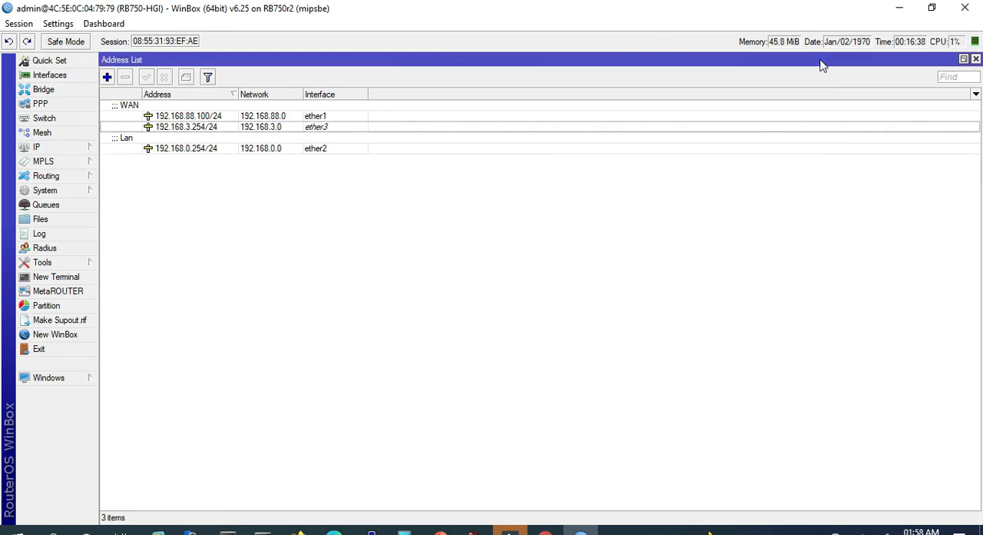
left_click(312, 130)
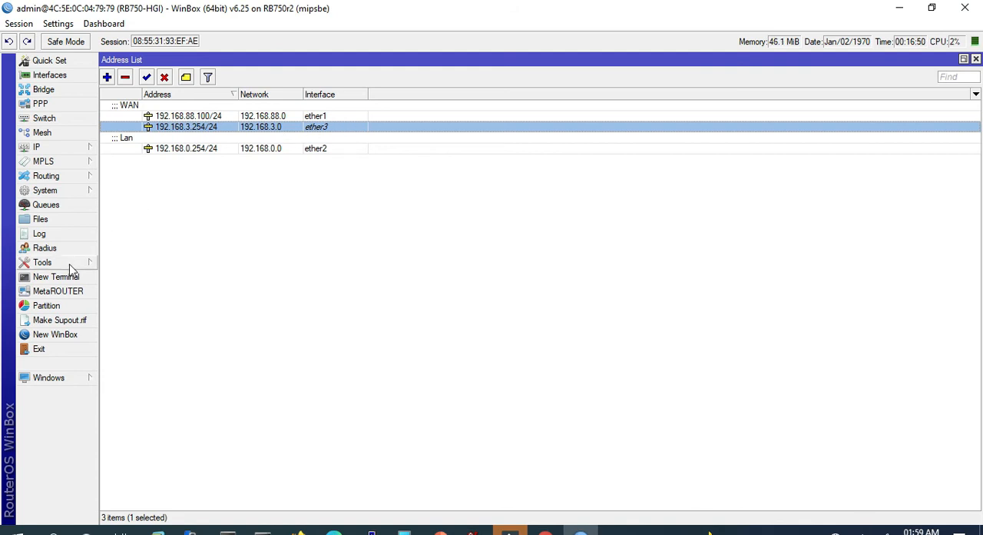
- Configure the DNS servers 192.168.0.254 and 8.8.8.8 and allow remote requests
left_click(69, 150)
left_click(127, 252)
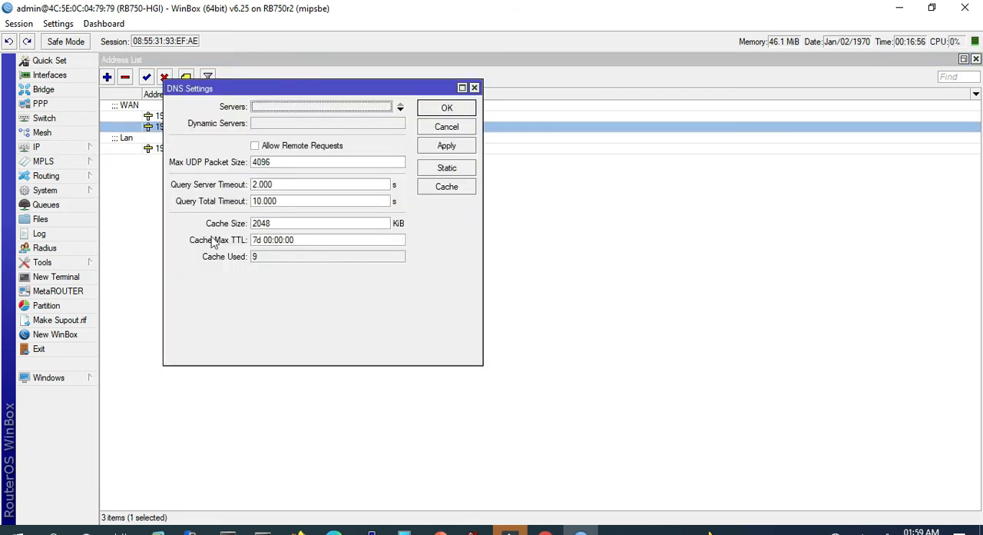
left_click(290, 107)
type("192.168.0.254")
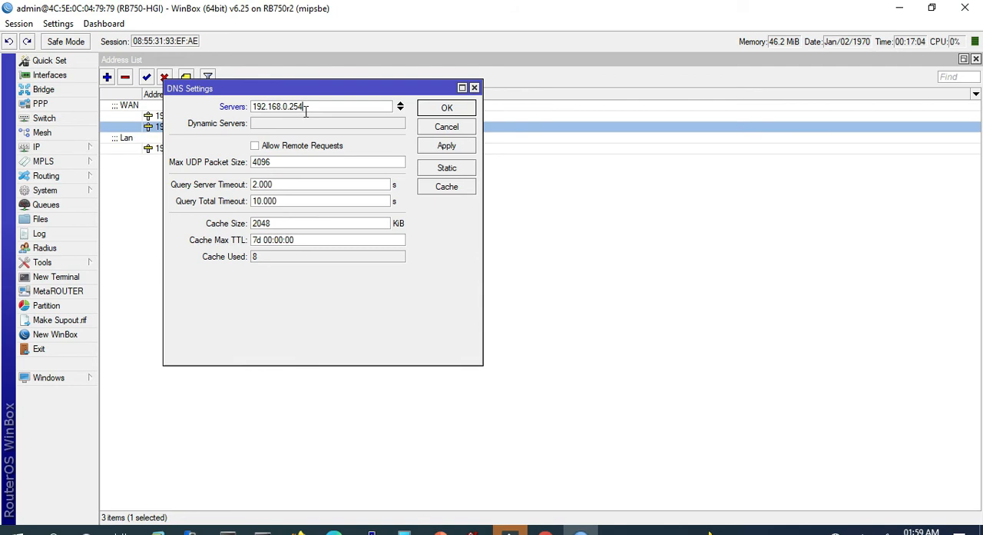
left_click(398, 110)
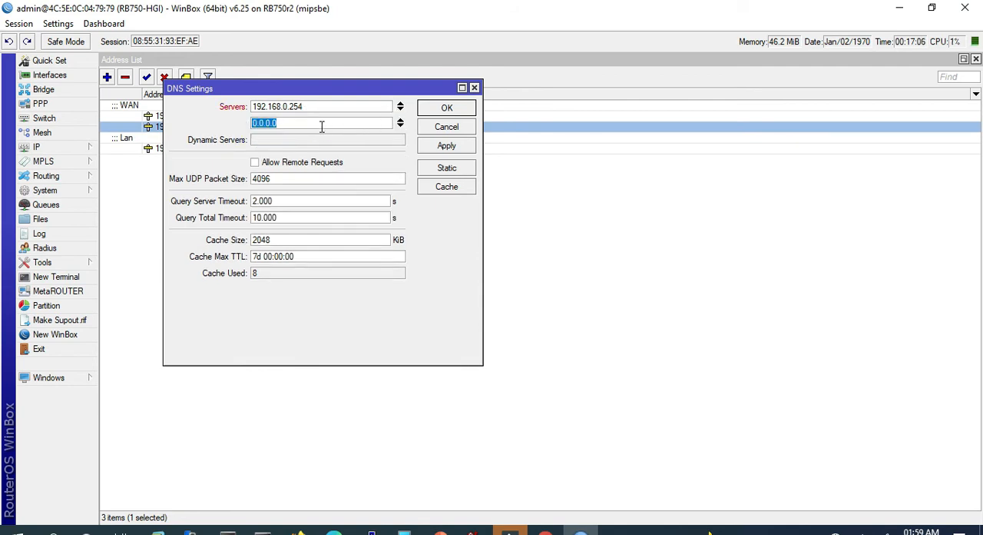
type("8.8.8.8")
left_click(312, 164)
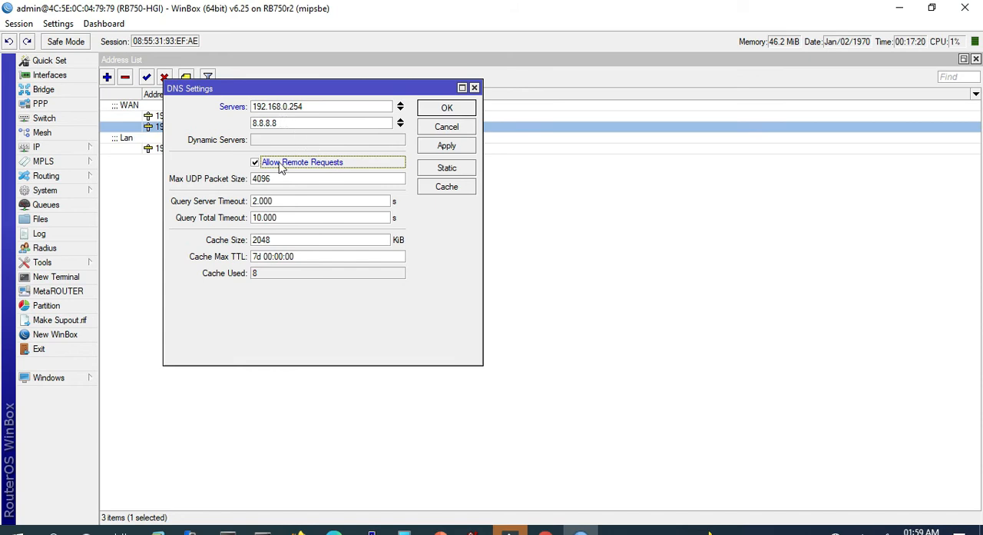
left_click(448, 149)
left_click(446, 109)
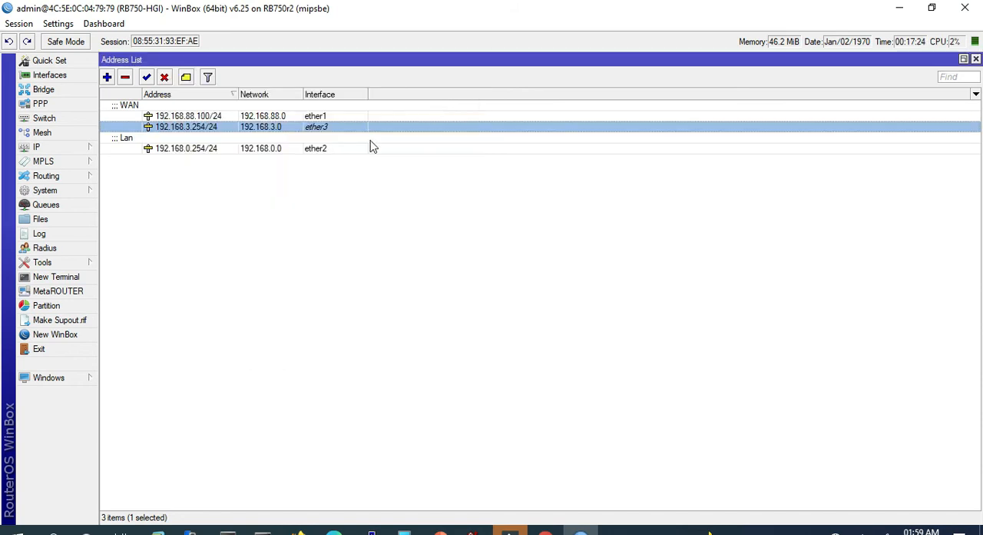
- Reopen the DNS settings to check the saved servers and close them again
left_click(72, 148)
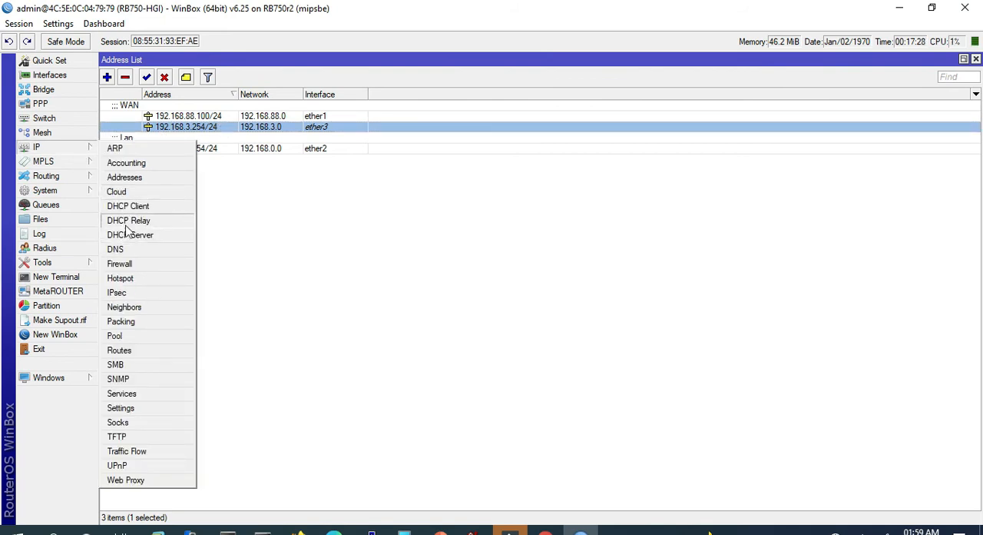
left_click(116, 249)
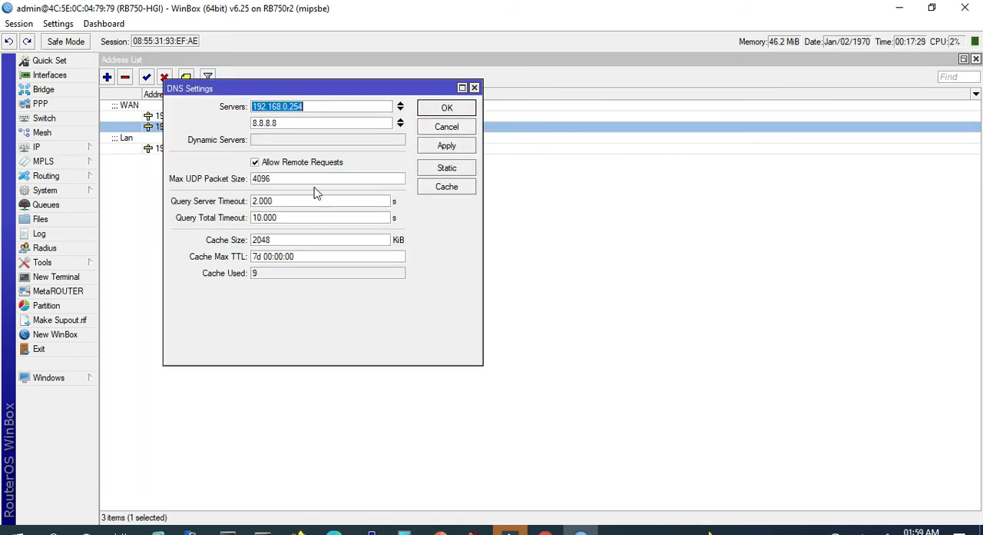
left_click(448, 111)
- Open the IP route list and move its window clear of the address list entries
left_click(53, 149)
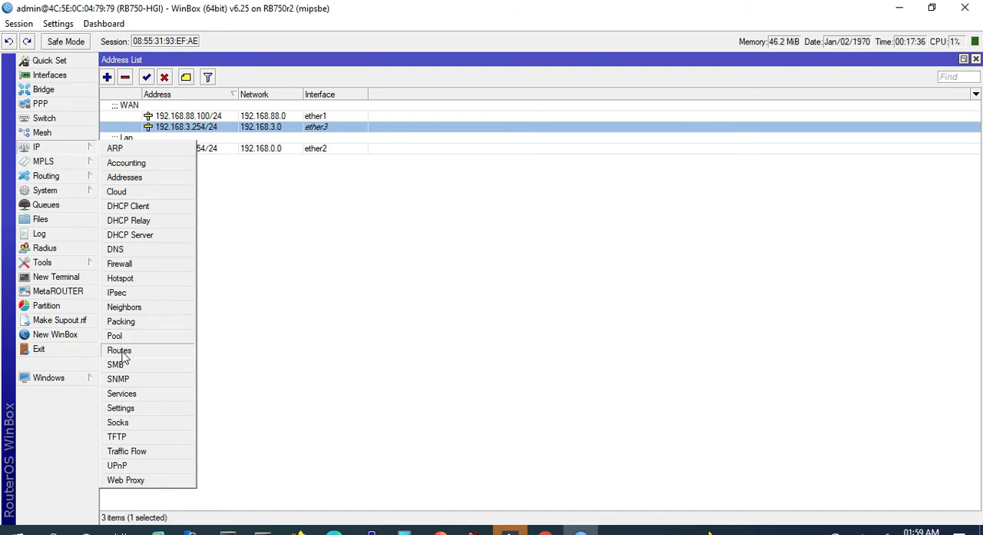
left_click(121, 351)
left_click_drag(231, 84, 412, 86)
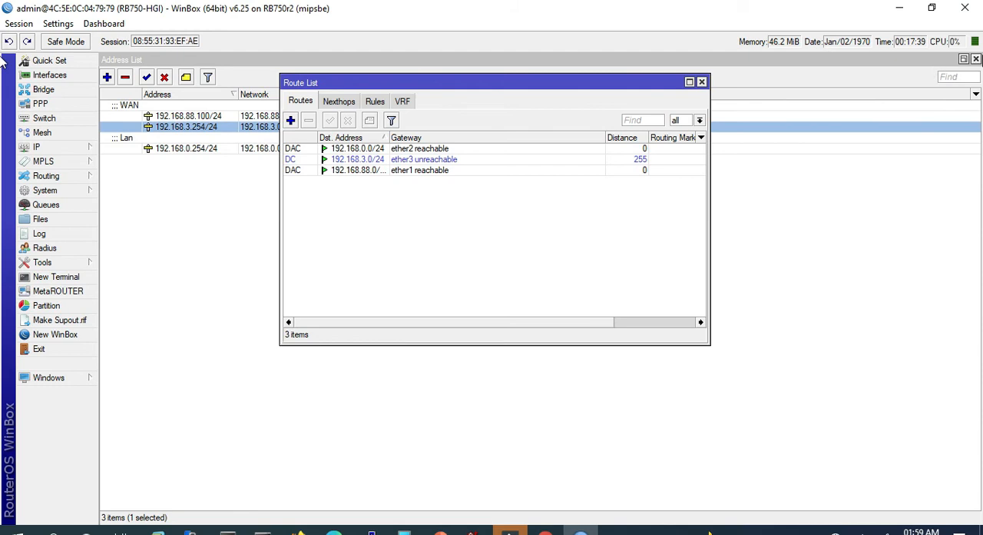
- Close the address list and enter a new route with destination 0.0.0.0/0 and gateway 192.168.88.254
left_click(975, 60)
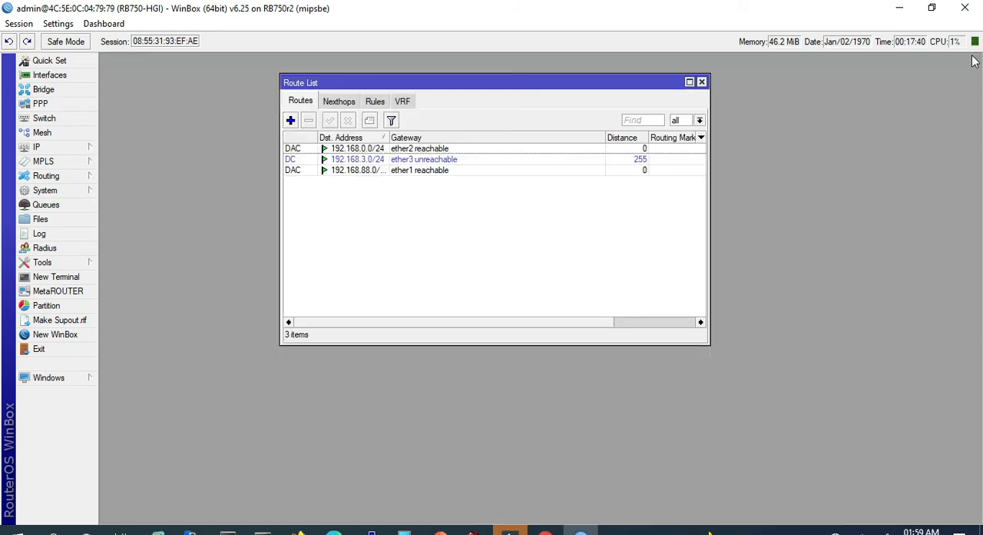
left_click(291, 121)
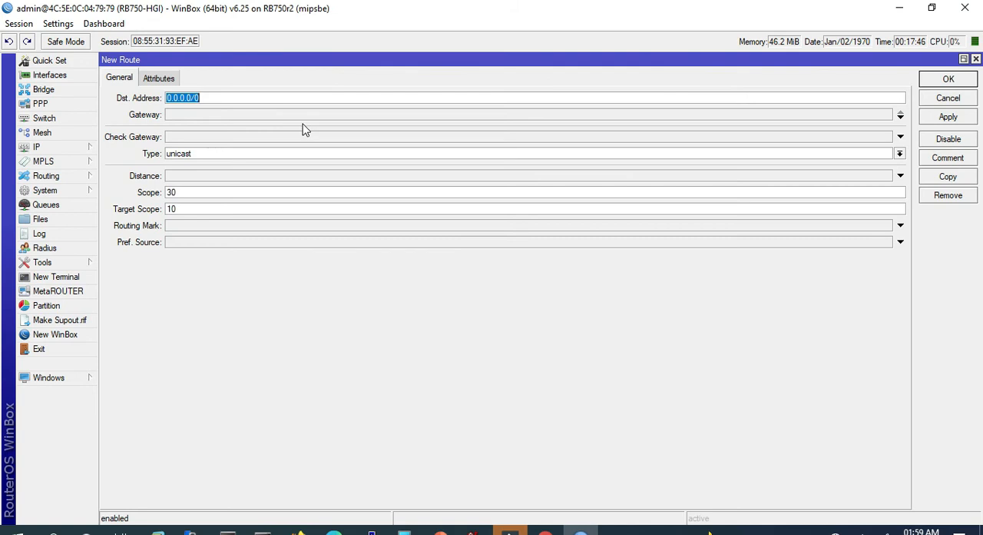
left_click(196, 98)
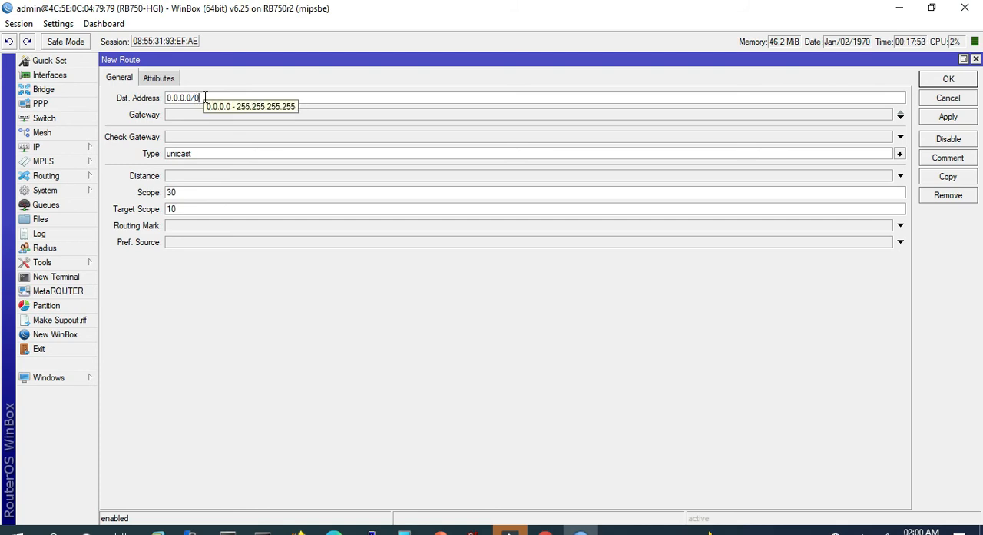
left_click(177, 120)
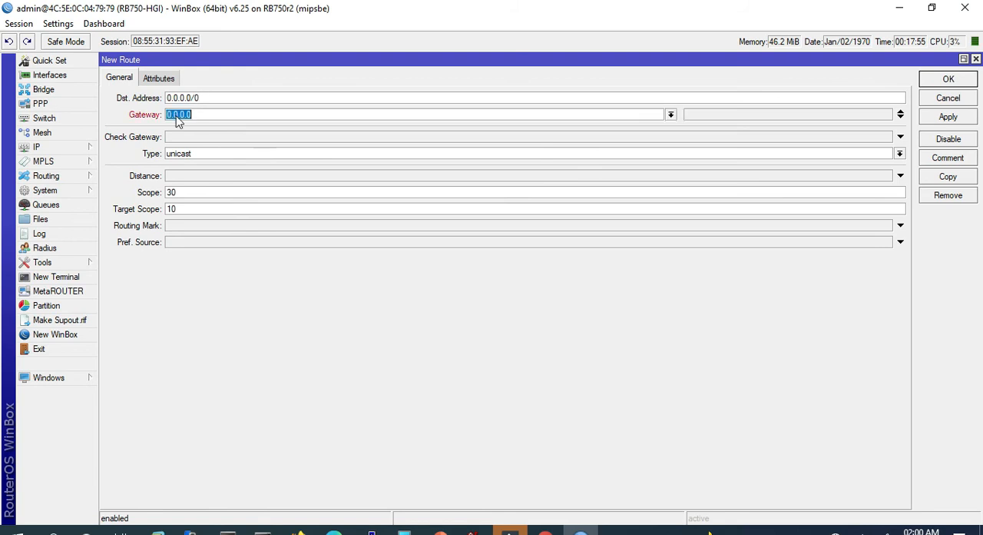
type("192.168.88.254")
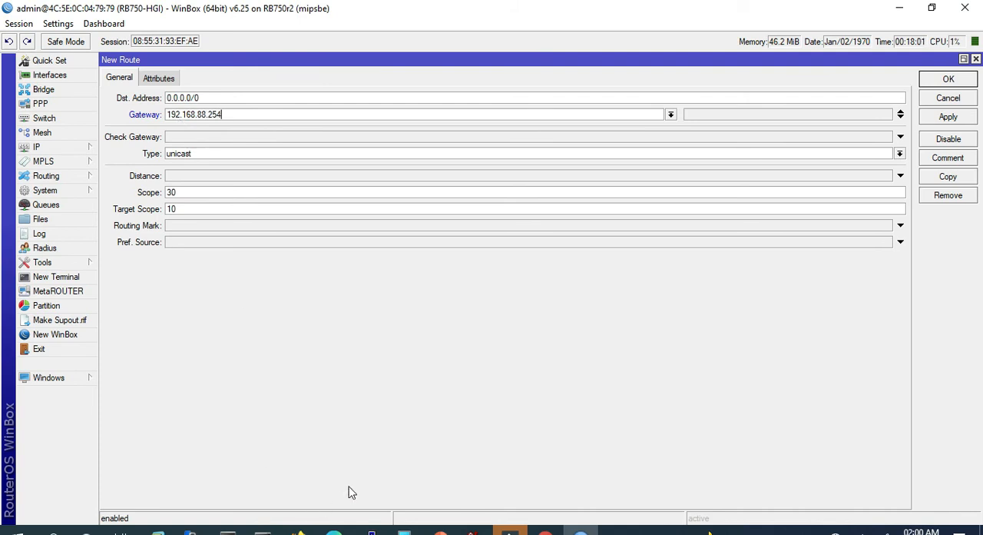
- Check the gateway address on the LAN topology slide in PowerPoint, then return to WinBox and save the new default route
left_click(440, 530)
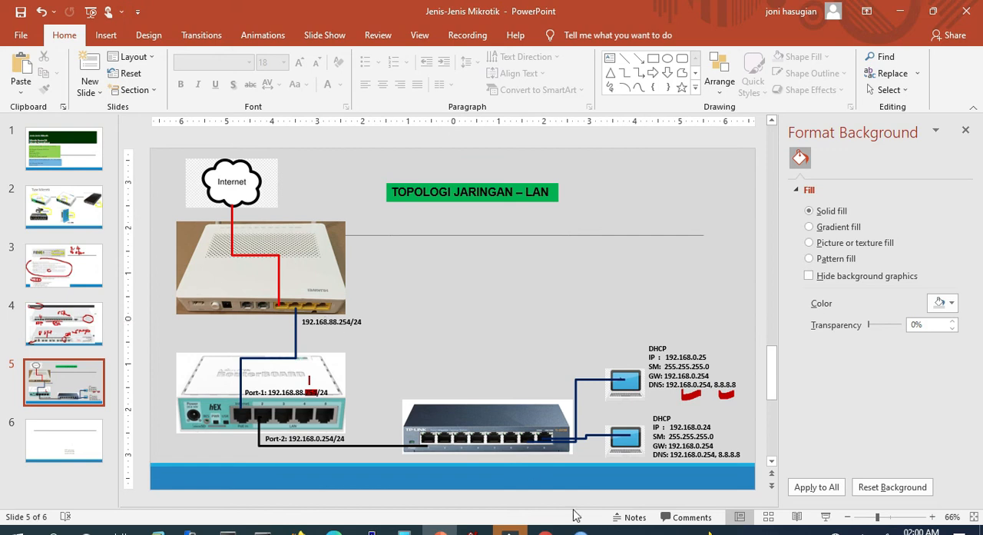
mouse_move(581, 532)
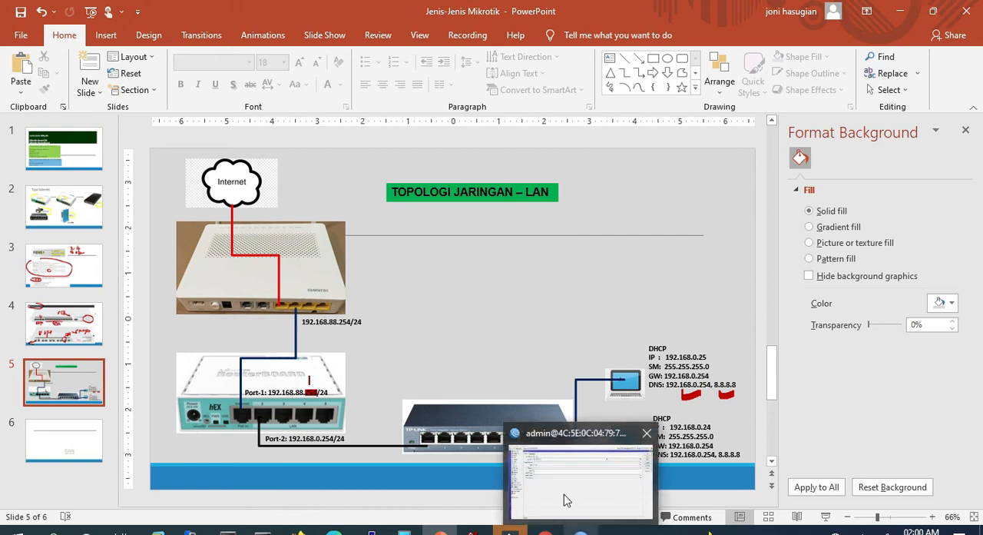
left_click(582, 532)
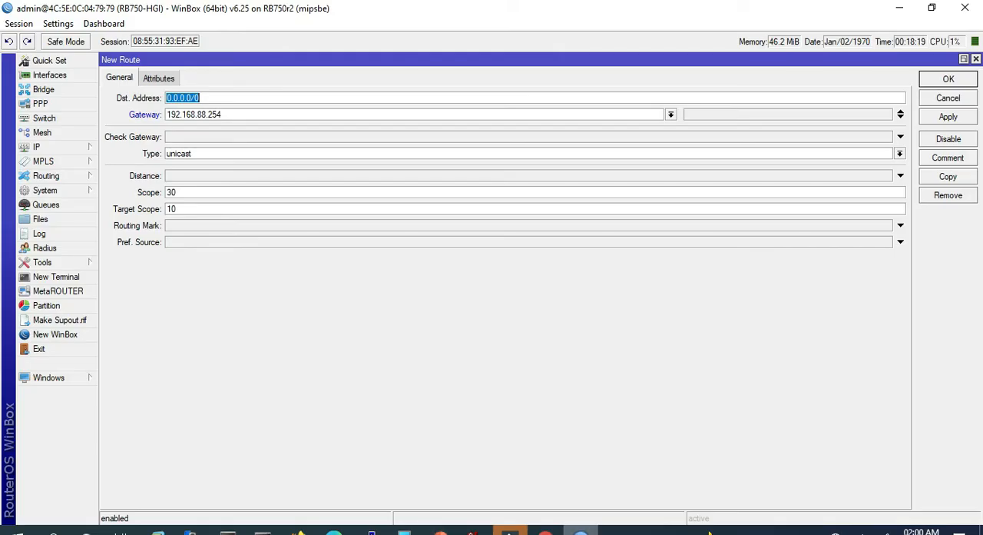
left_click(949, 118)
left_click(950, 80)
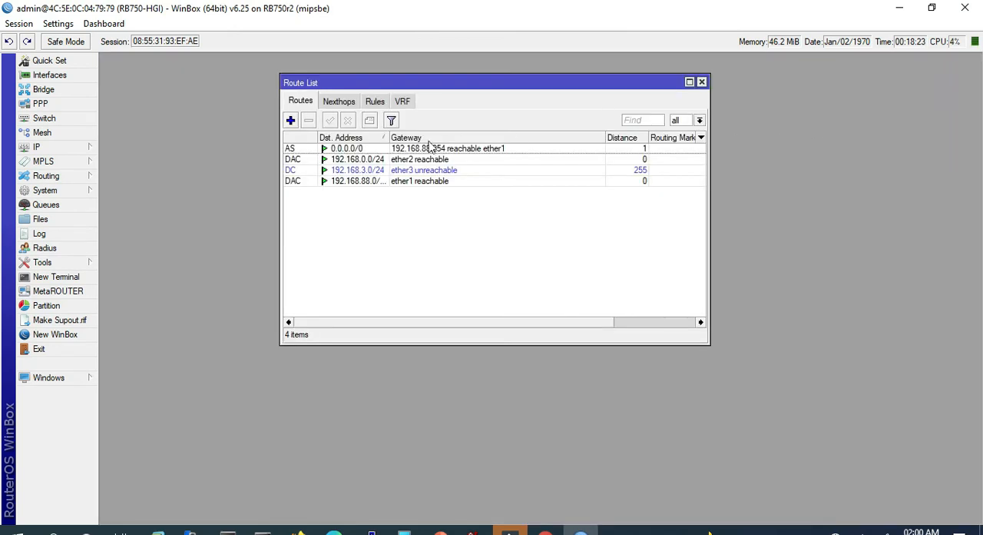
- Reopen the default route to review its settings, then close it and the route list
left_click_drag(443, 80, 263, 48)
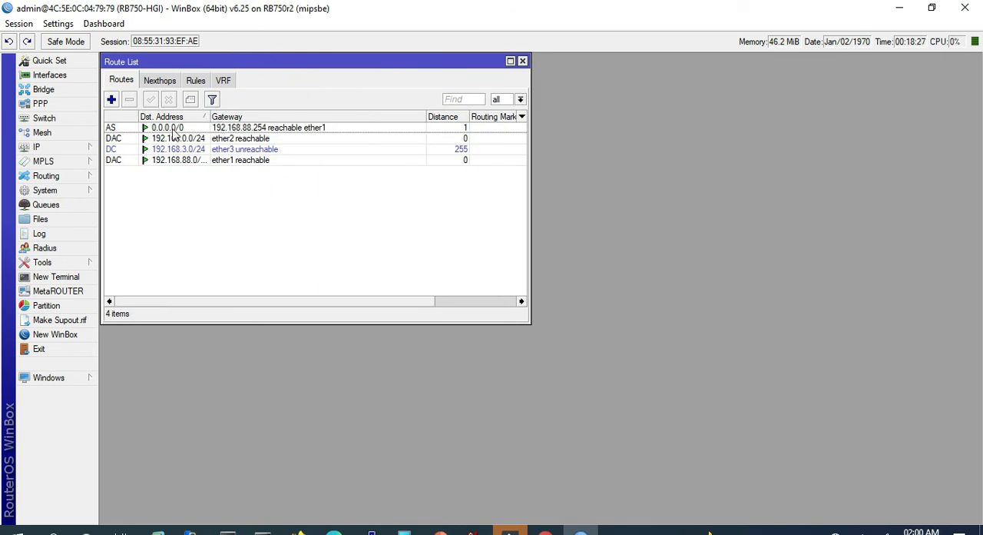
double_click(255, 129)
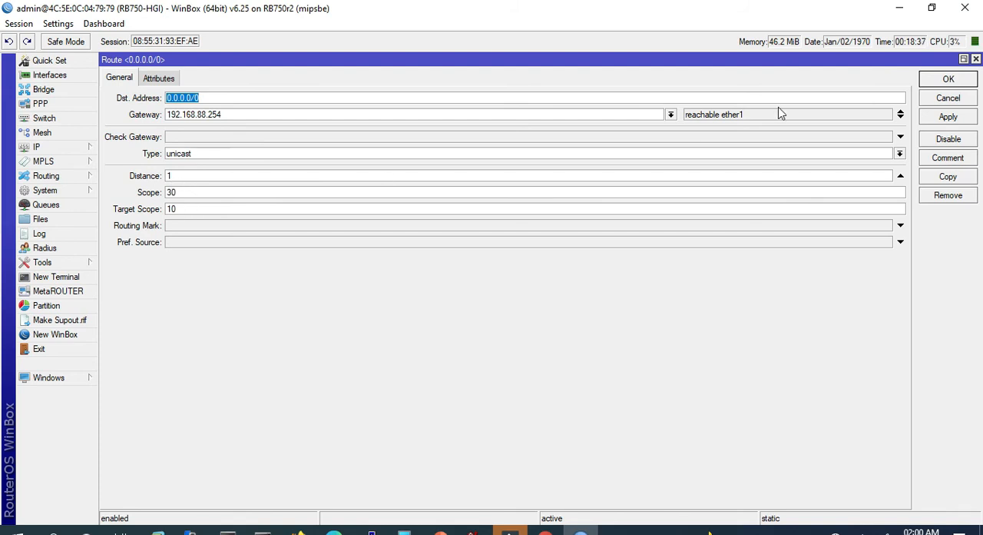
left_click(955, 82)
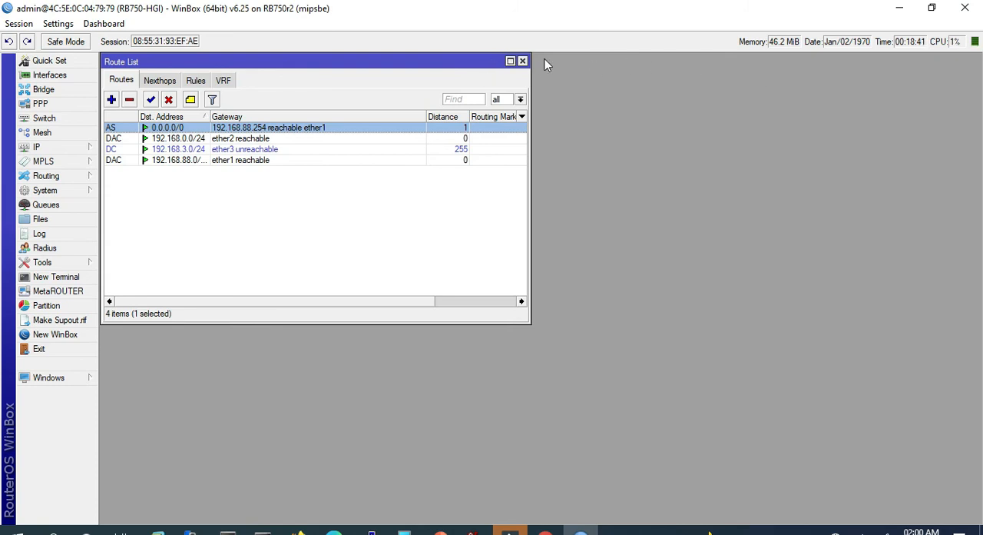
left_click(522, 61)
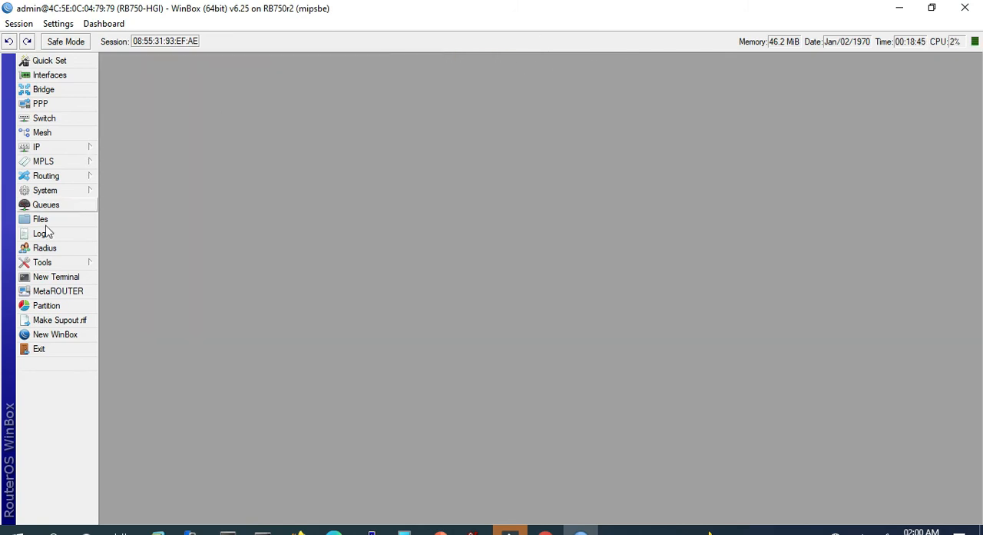
- Open a terminal, test the gateway with "ping 192.168.88.254", and stop the ping
left_click(66, 281)
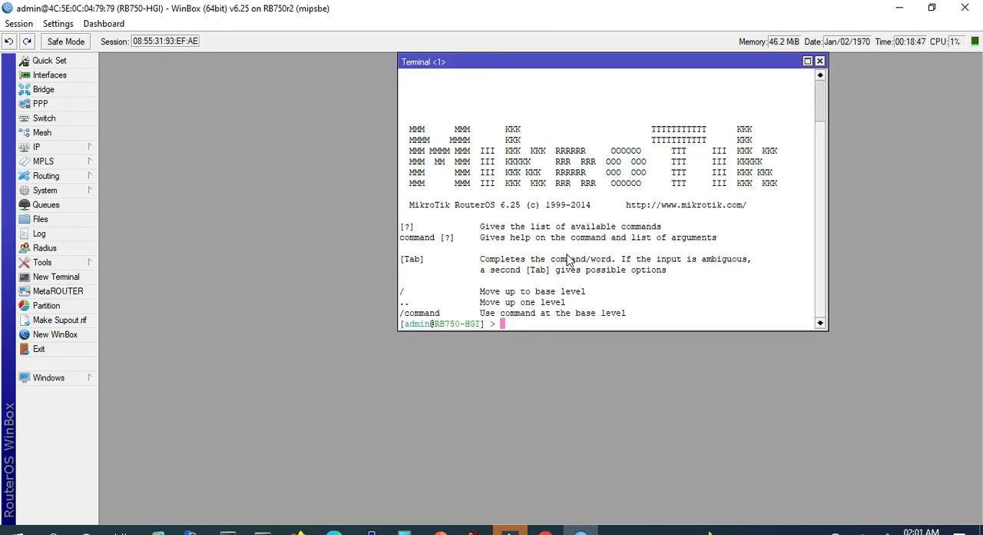
left_click_drag(599, 65, 311, 73)
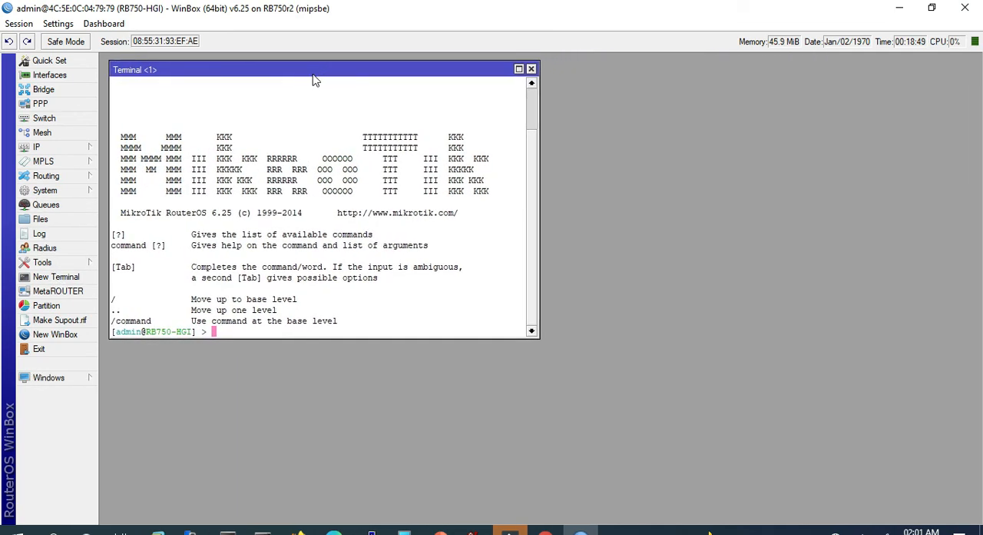
key("Return")
key("Return")
type("ping 192.16")
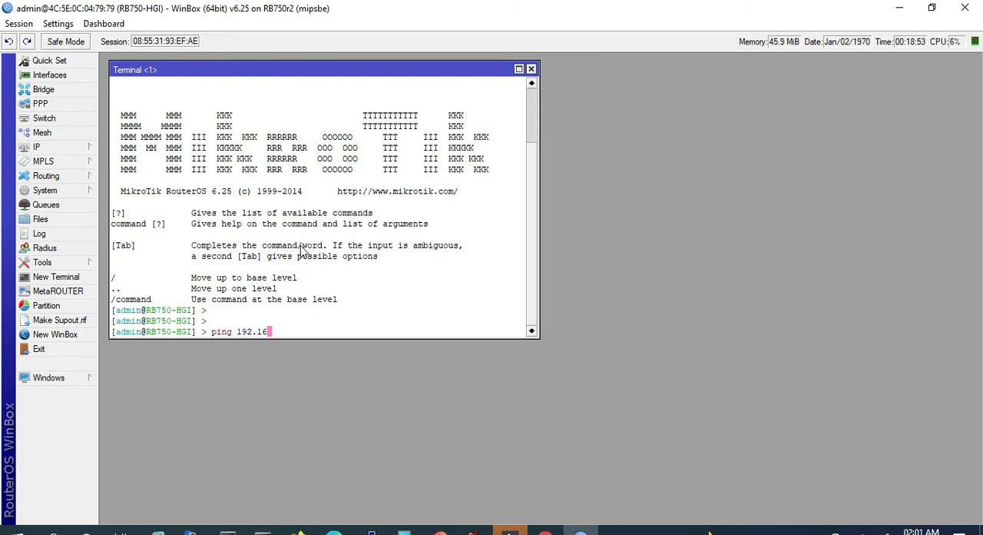
type("8.88.254")
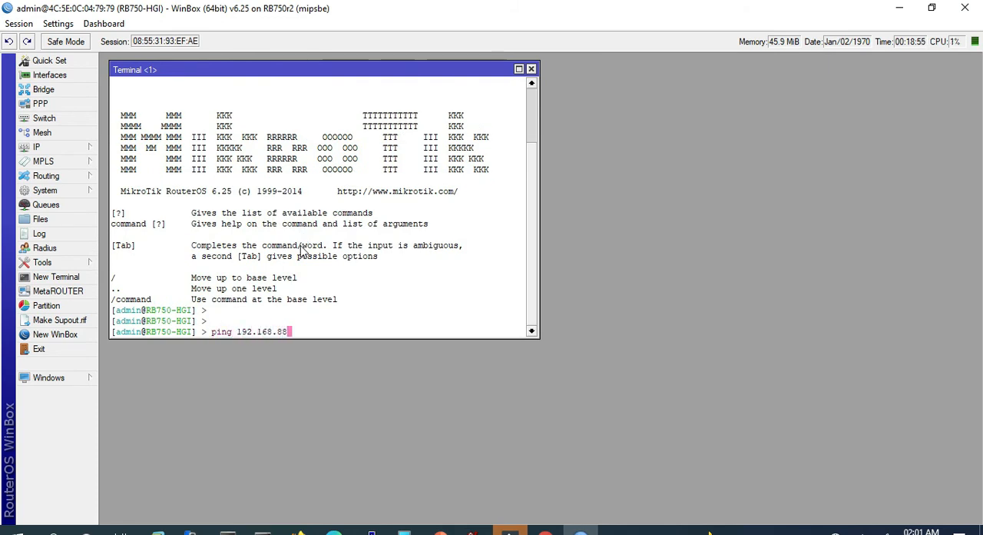
key("Return")
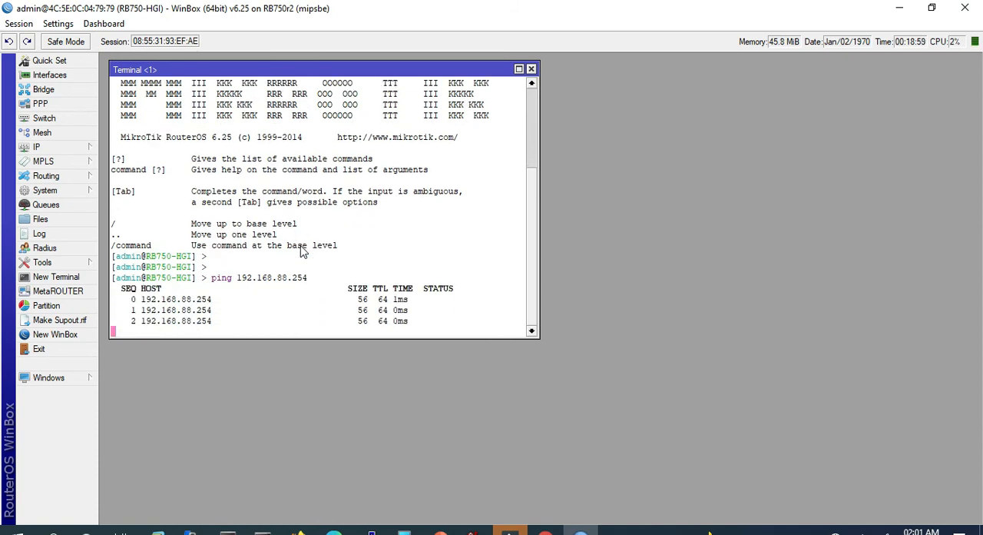
key("ctrl+c")
- Run "ip address print" and highlight the WAN and LAN addresses in the output
type("ip address print")
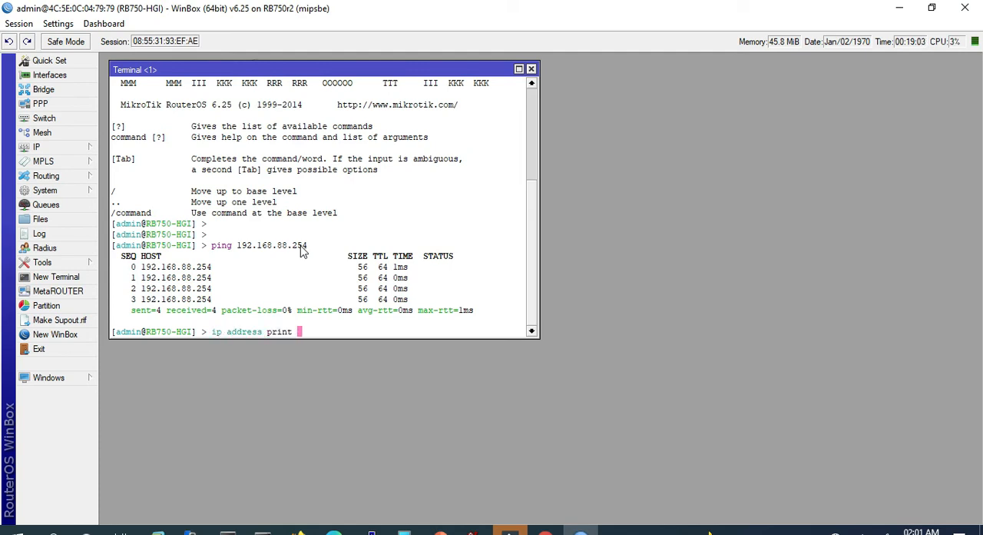
key("Return")
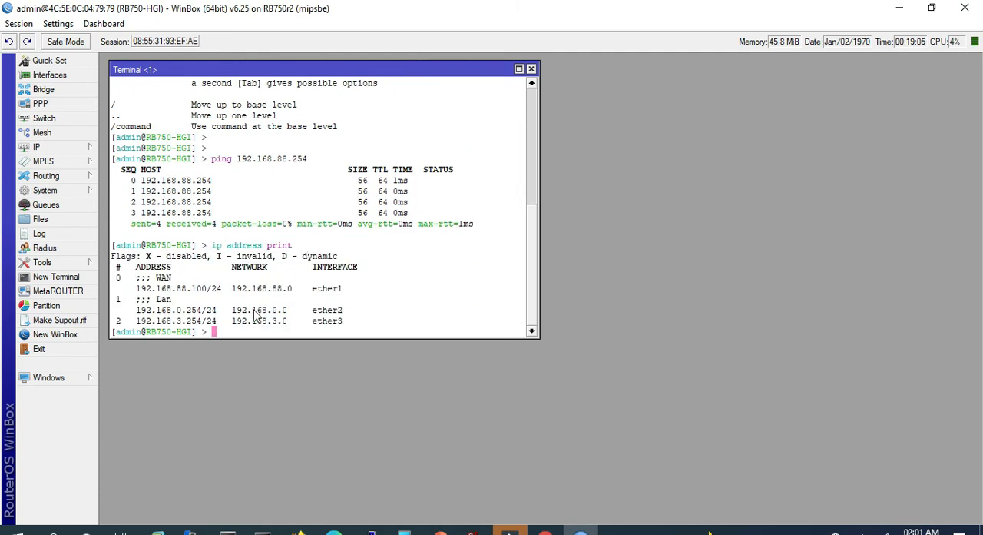
left_click_drag(136, 289, 221, 292)
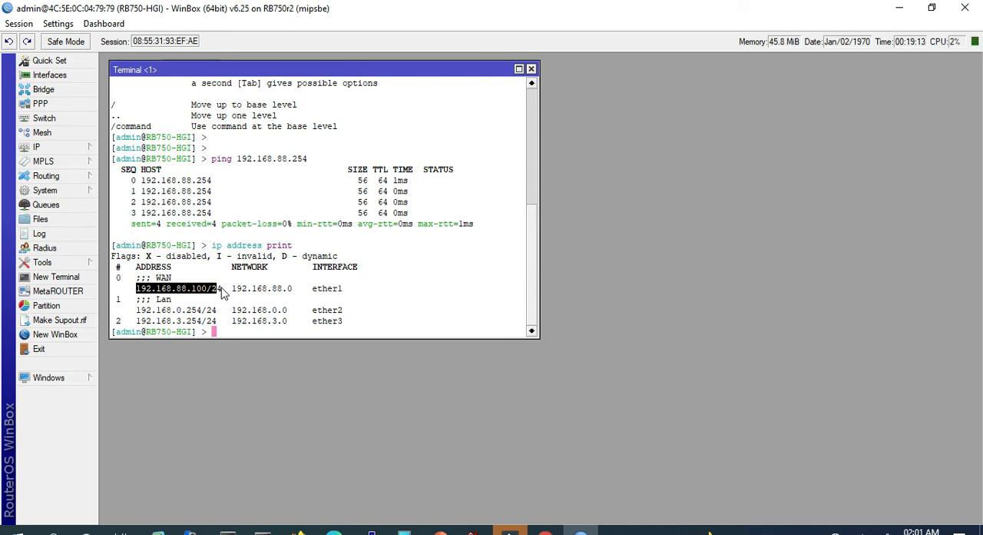
left_click_drag(222, 292, 225, 298)
left_click_drag(135, 311, 219, 312)
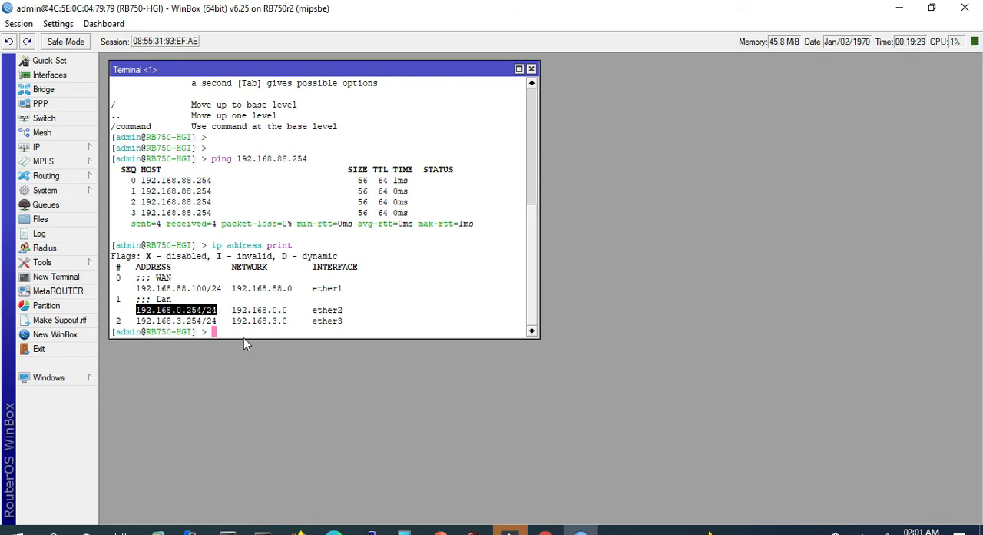
left_click(239, 326)
- Test the router's internet connection with "ping 8.8.8.8" and stop the ping
key("Return")
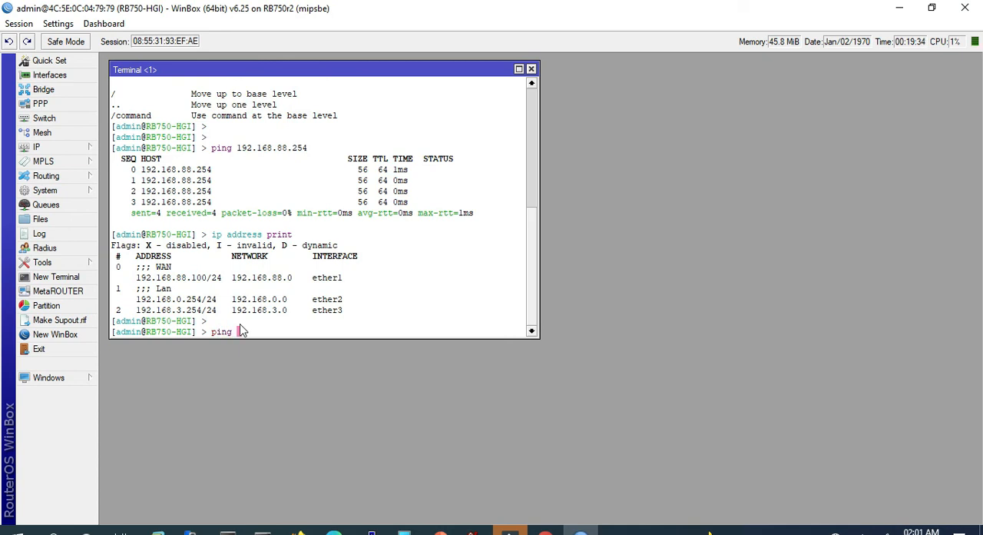
type("ping 8.8.8.8")
key("Return")
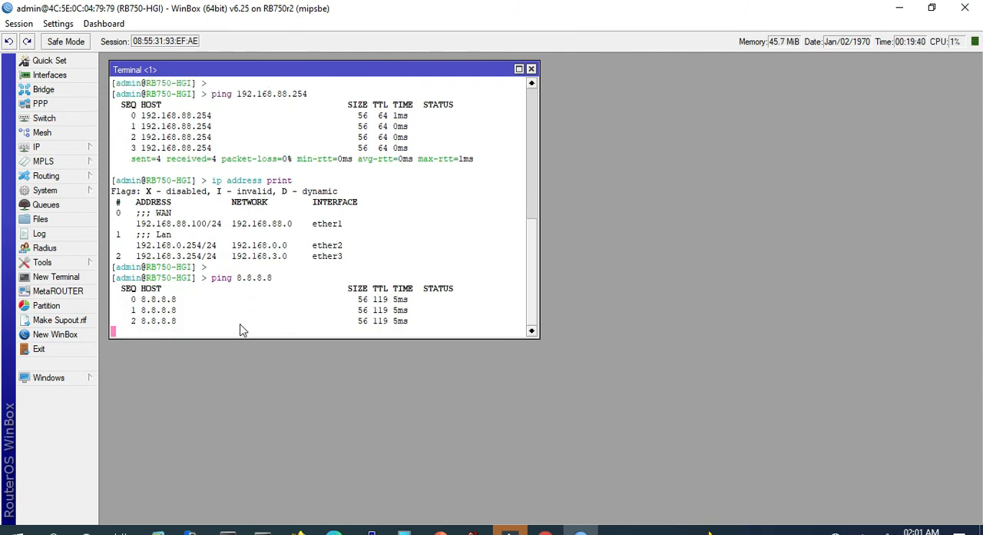
key("ctrl+c")
- Test a second internet host with "ping 1.1.1.1" and stop the ping
type("ping")
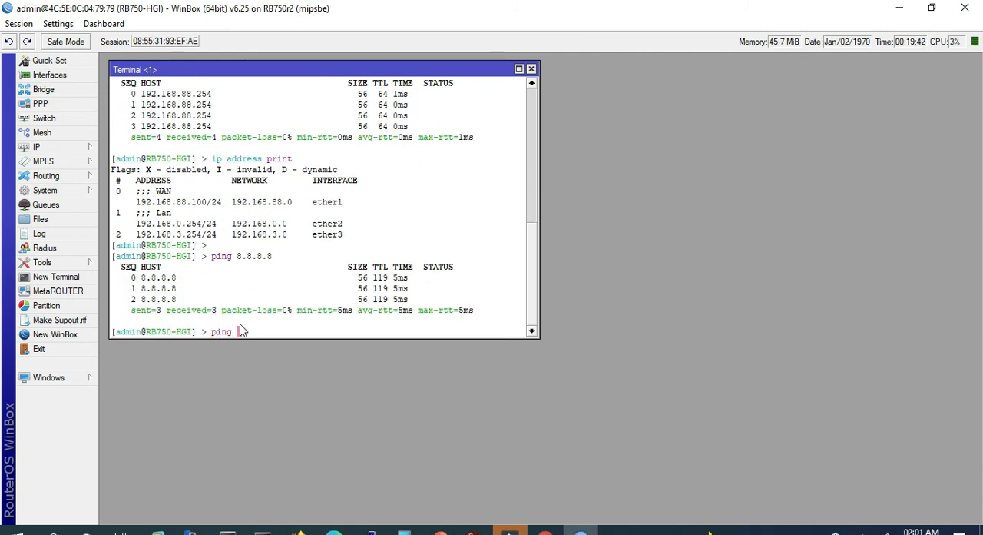
type(" 1.1.1.1")
key("Return")
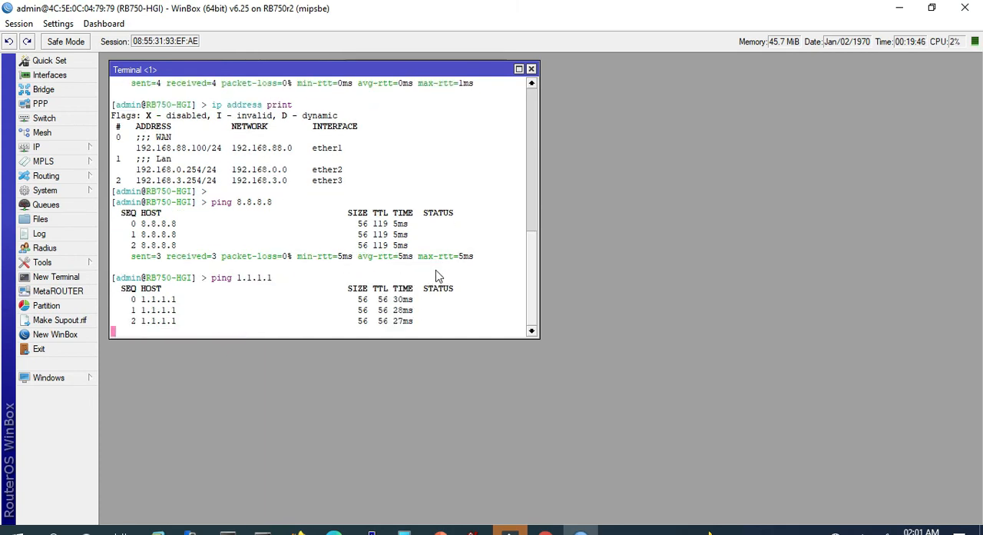
key("ctrl+c")
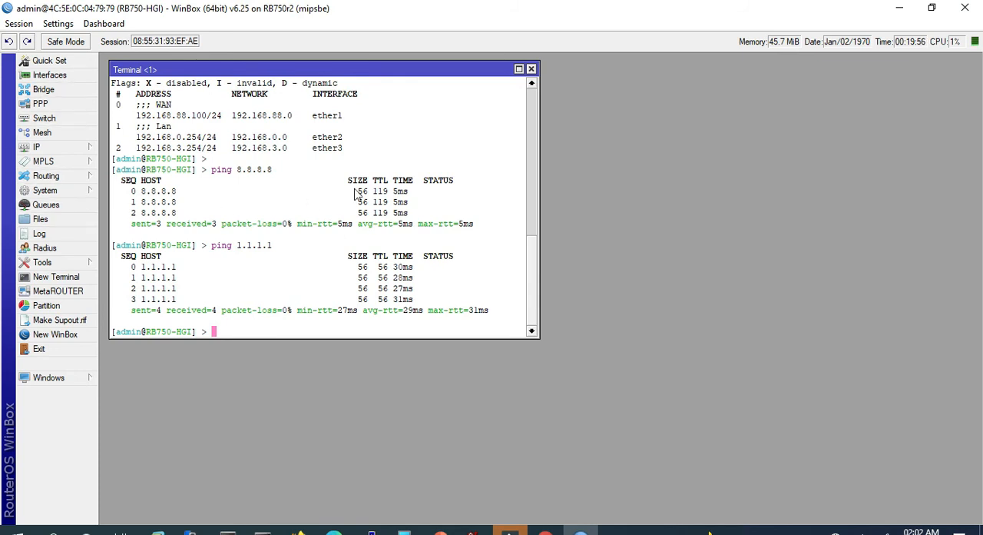
- Close the terminal and open the IP DHCP server list
left_click(530, 69)
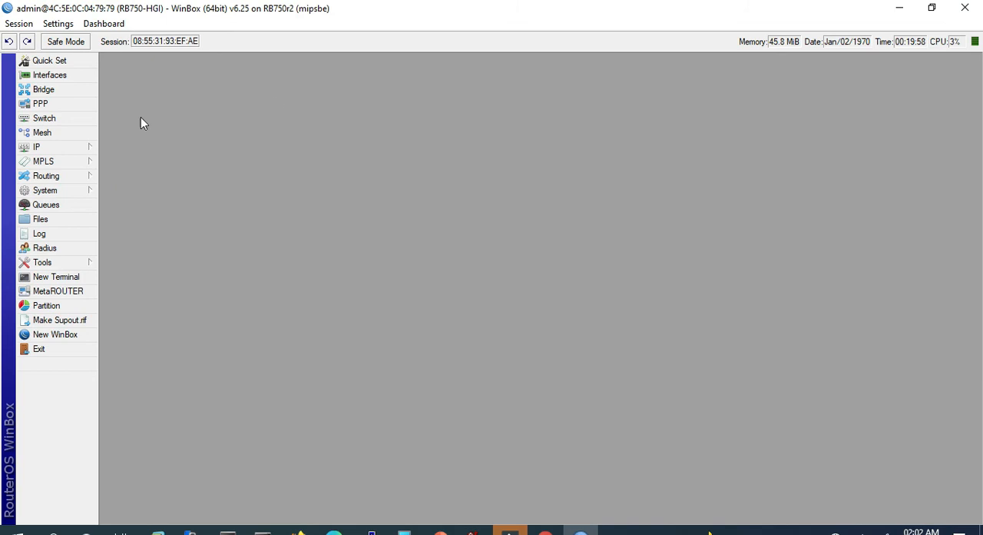
left_click(63, 150)
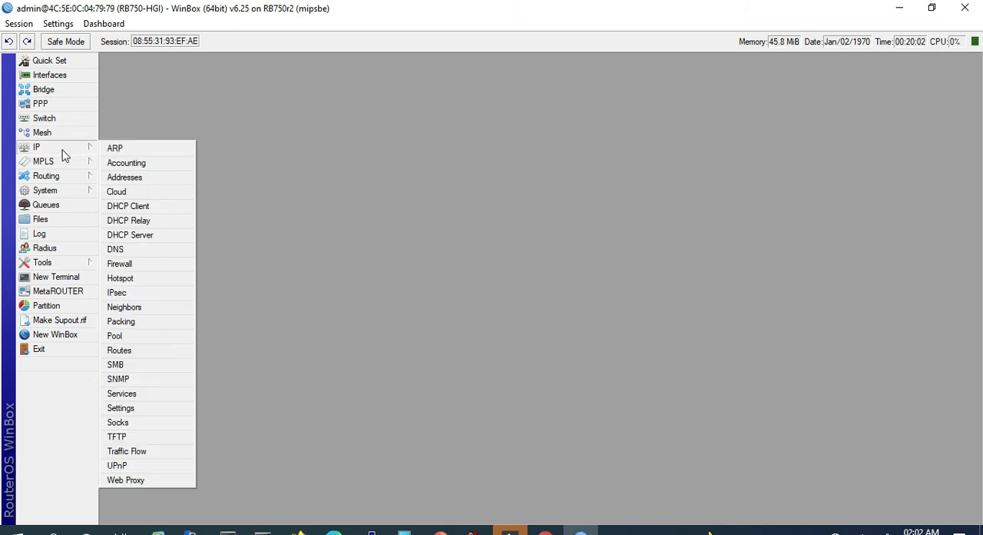
left_click(162, 238)
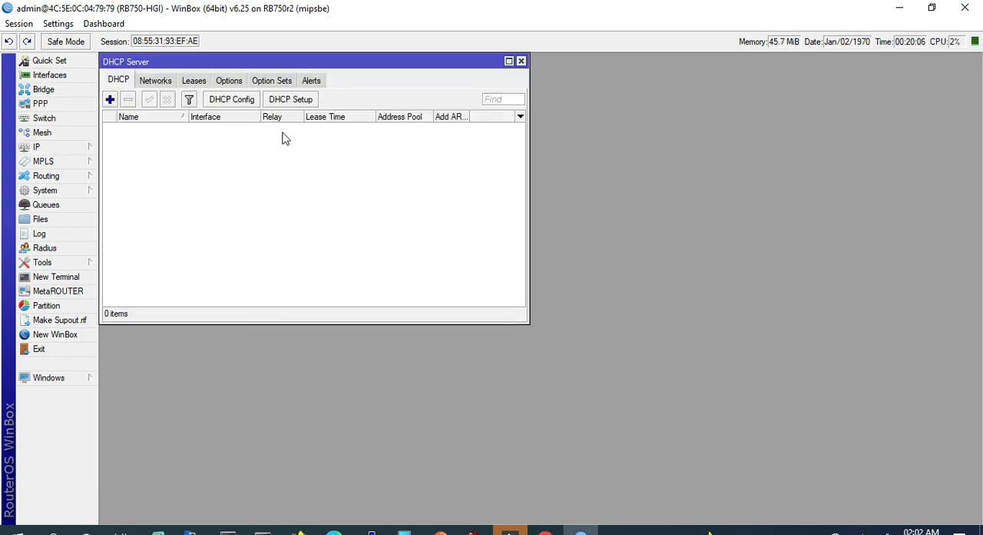
- Switch to the Windows network settings and open the properties of the Ethernet adapter from the network connections
right_click(835, 531)
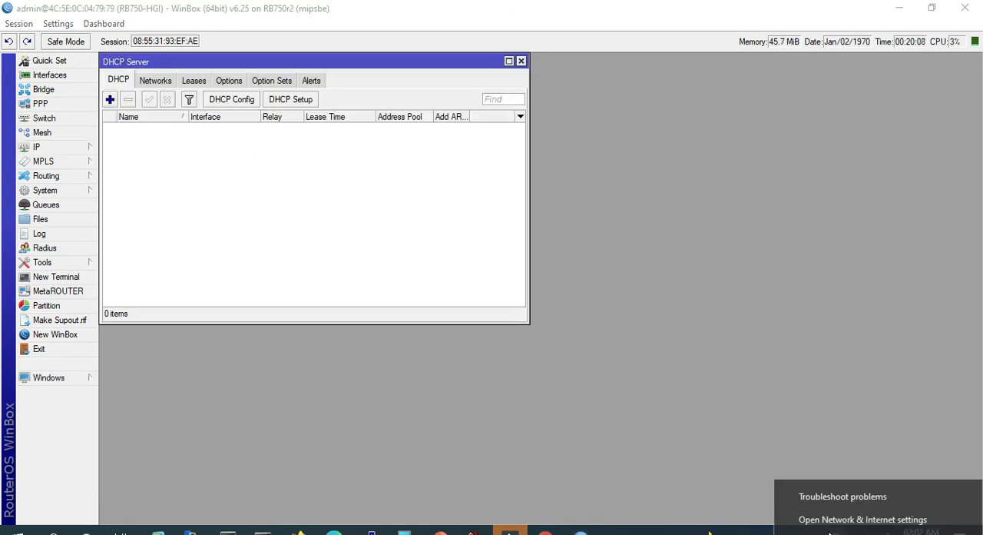
left_click(795, 518)
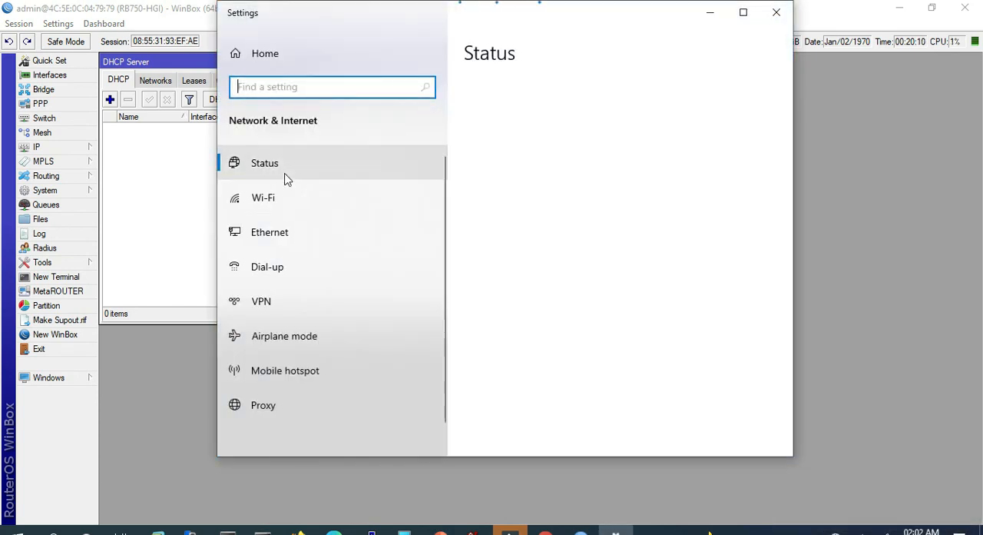
left_click(275, 242)
left_click(529, 192)
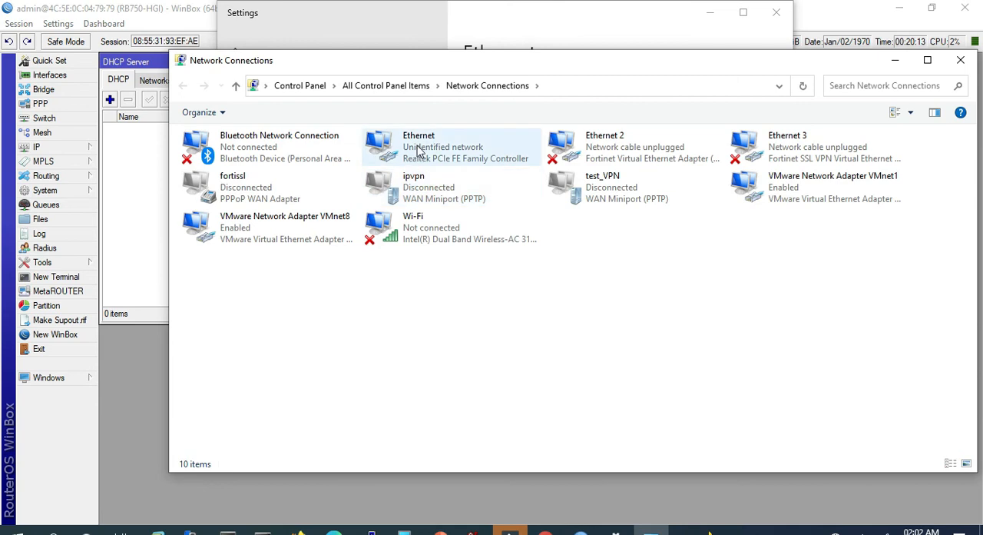
left_click(418, 148)
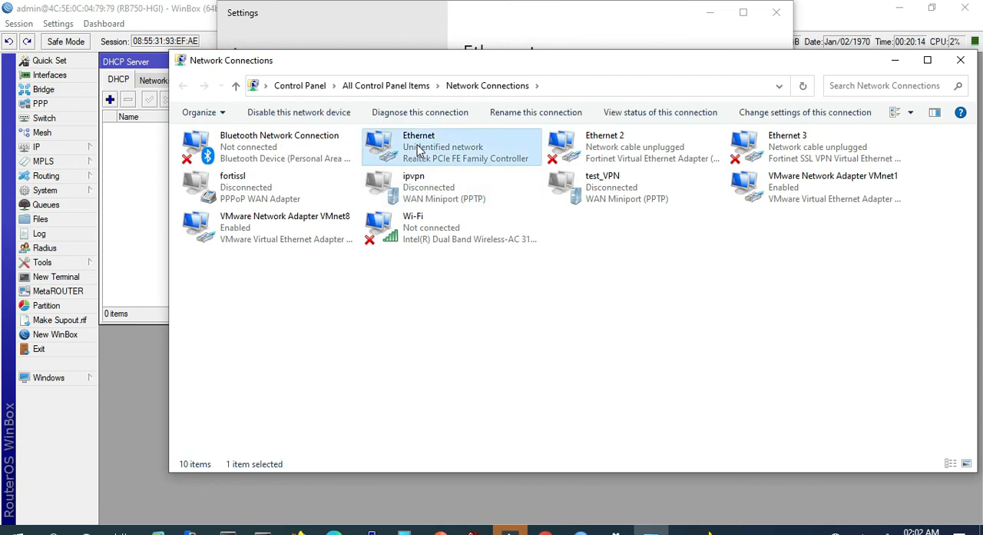
right_click(417, 146)
left_click(460, 282)
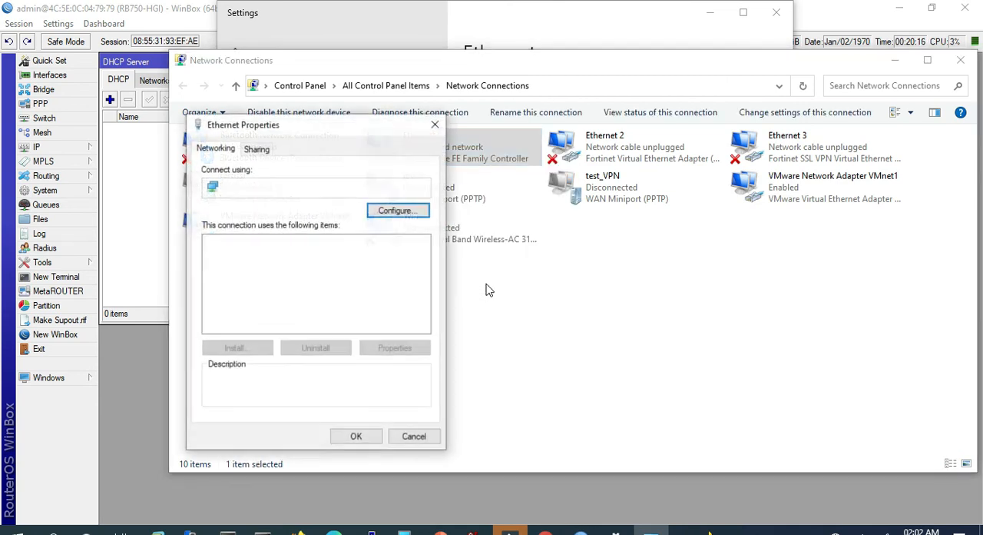
- Examine the Ethernet adapter's Internet Protocol Version 4 settings and close both property dialogs without changing anything
left_click(319, 304)
double_click(318, 303)
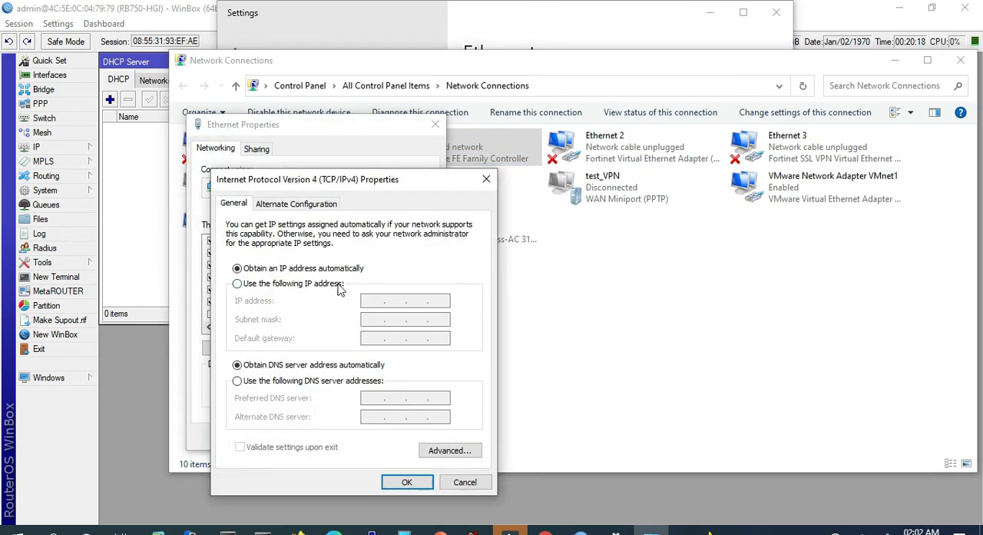
left_click(464, 480)
left_click(423, 444)
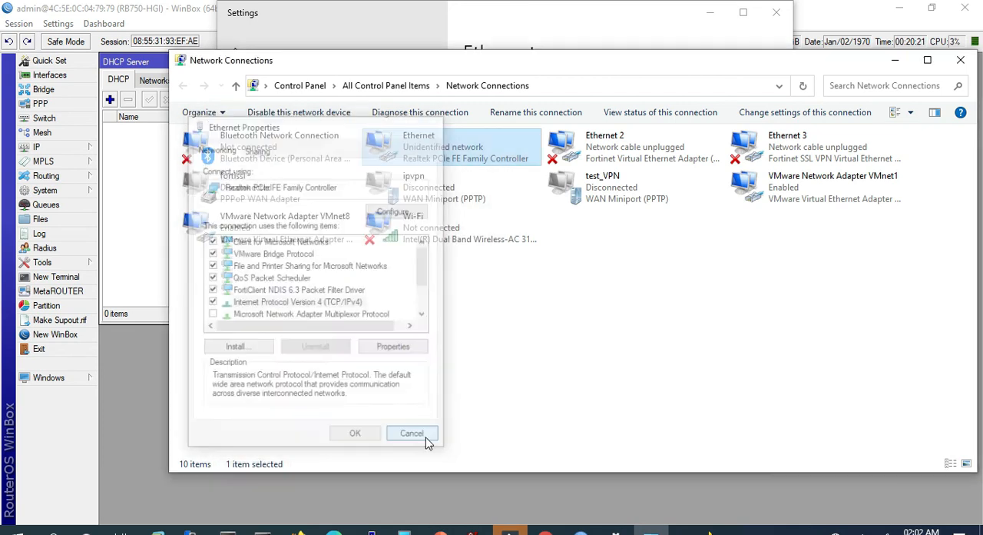
- View the Ethernet adapter's network connection details from its status, close them and switch back to WinBox
right_click(454, 154)
left_click(493, 180)
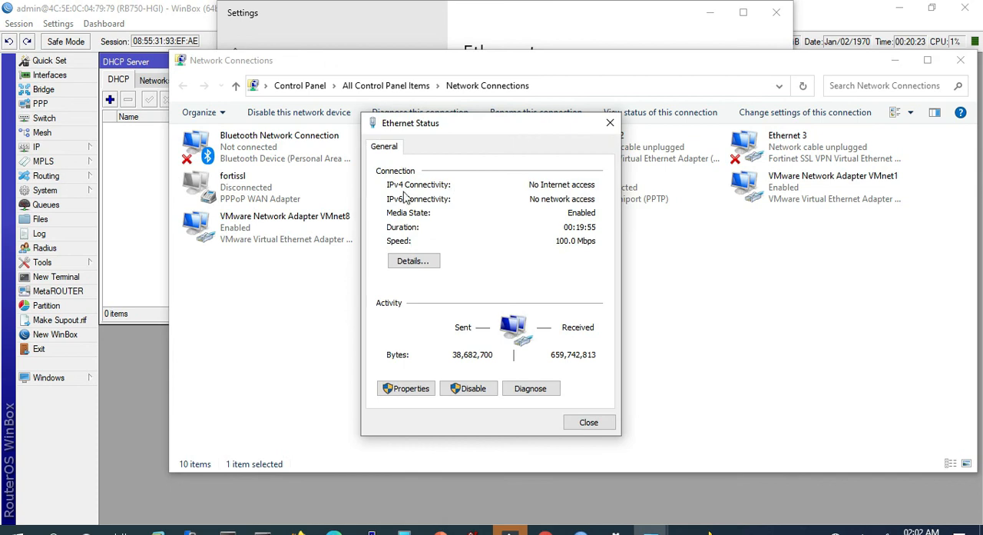
left_click(407, 259)
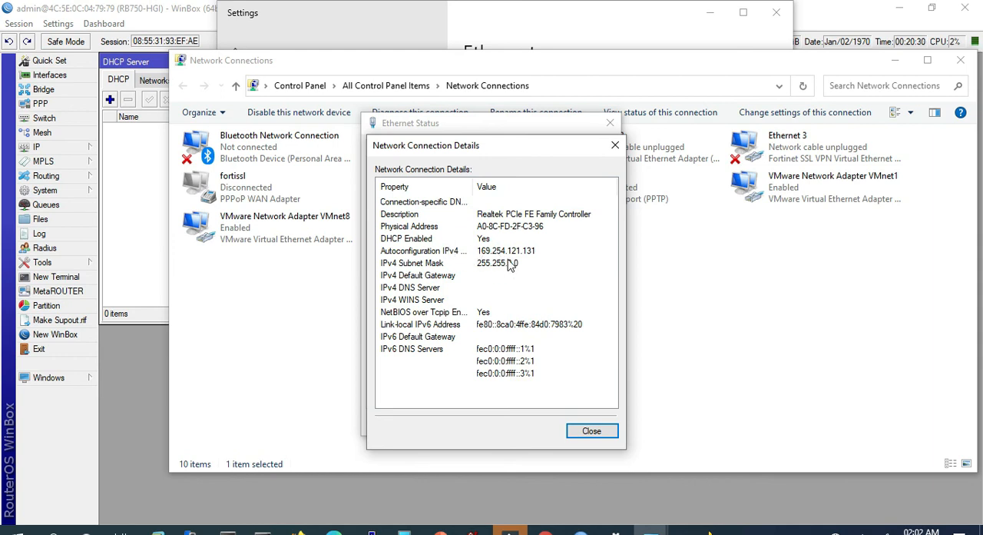
left_click(590, 431)
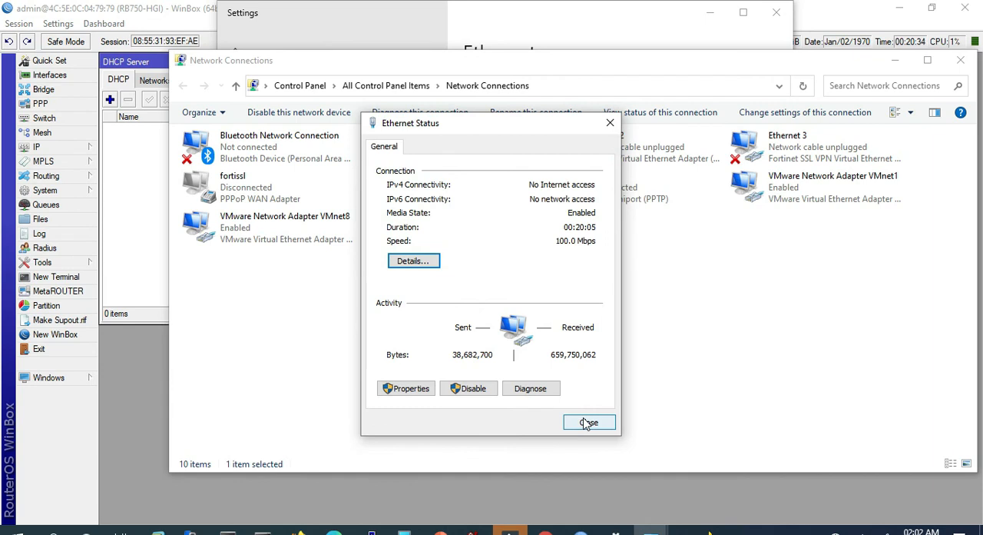
left_click(586, 422)
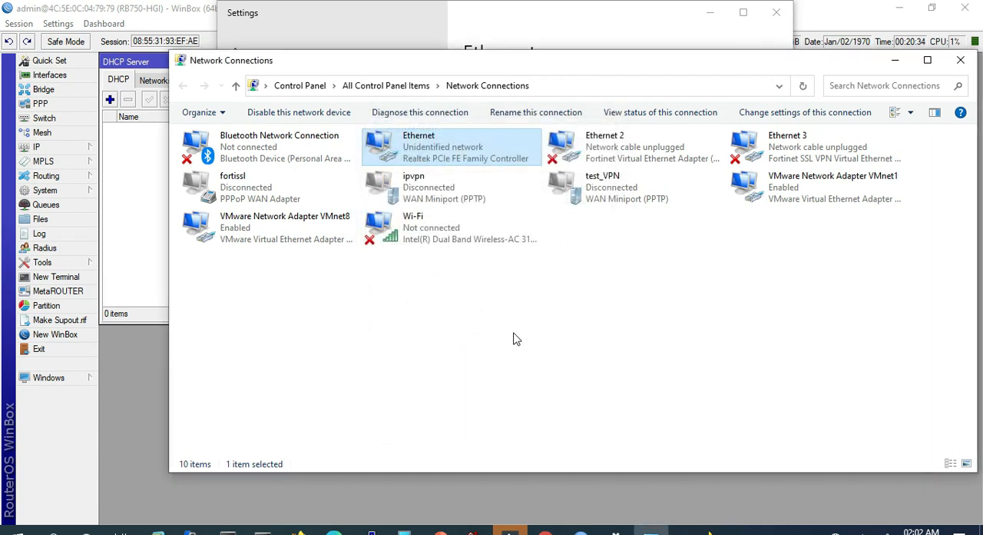
left_click(138, 168)
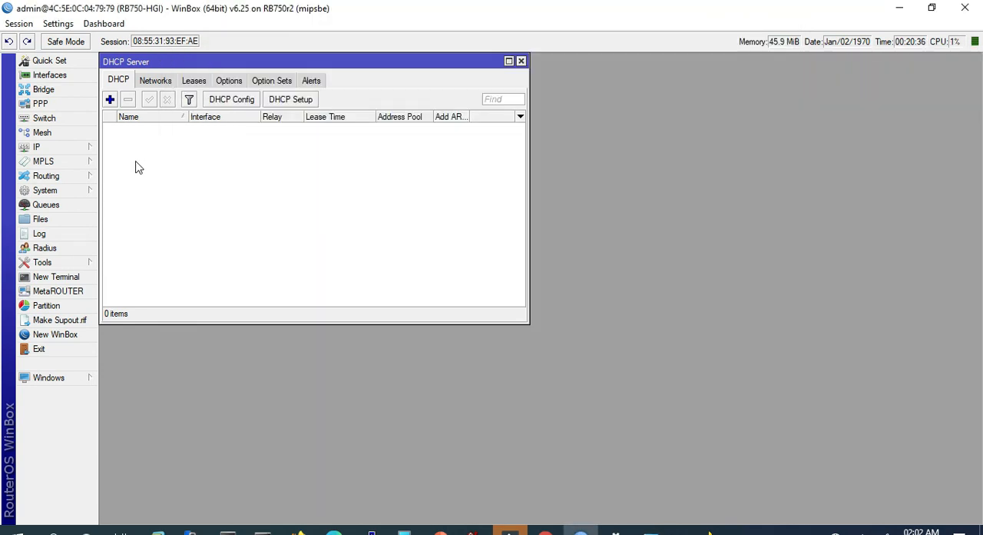
left_click(311, 103)
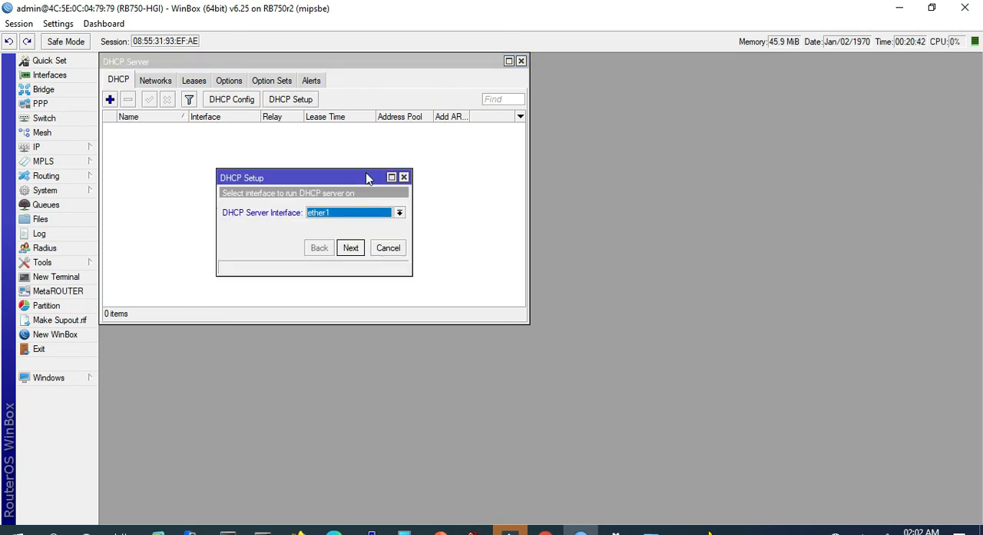
left_click(389, 248)
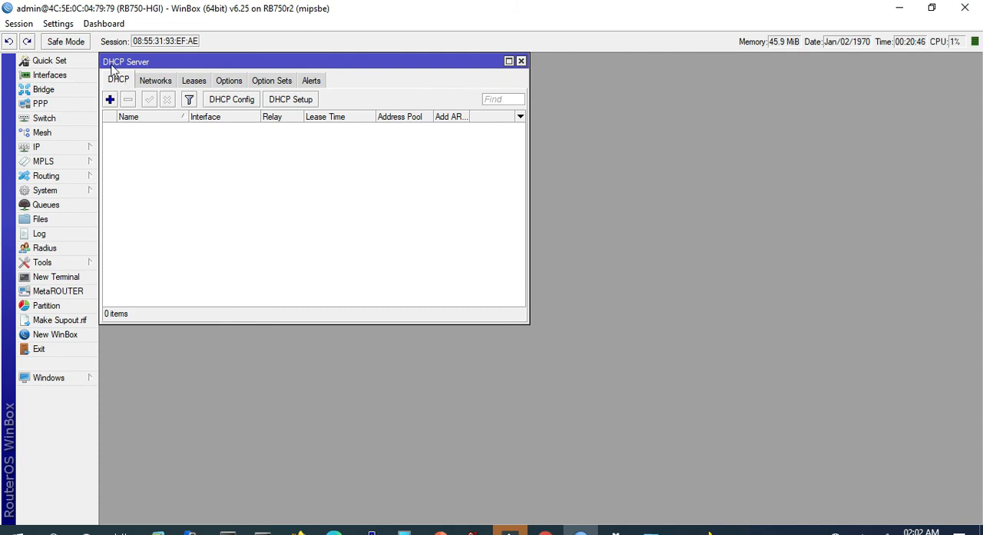
left_click(522, 61)
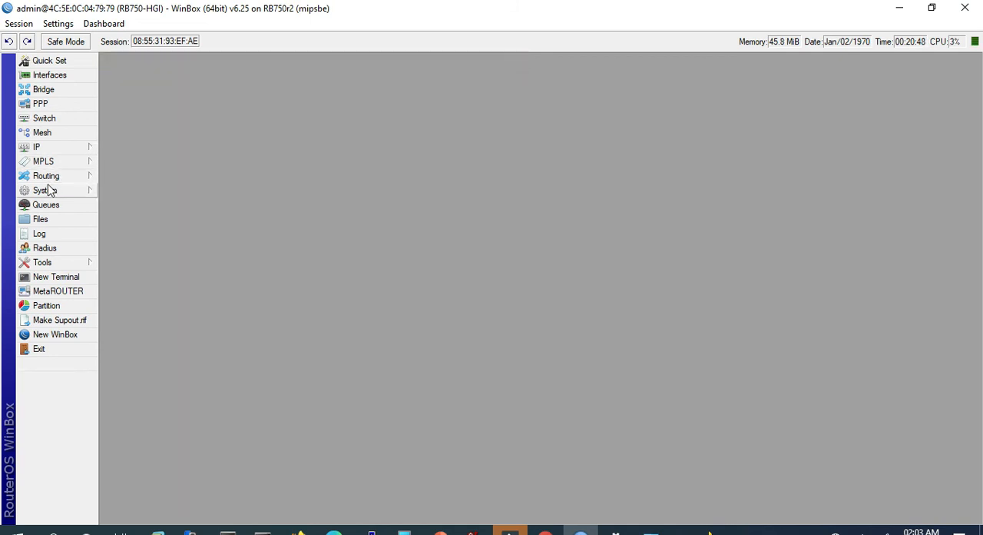
left_click(54, 149)
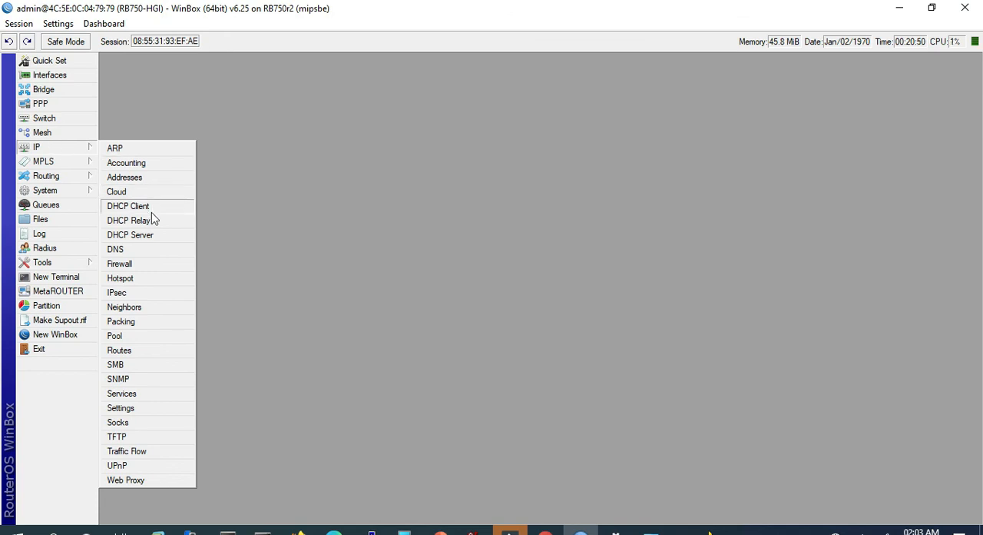
left_click(137, 241)
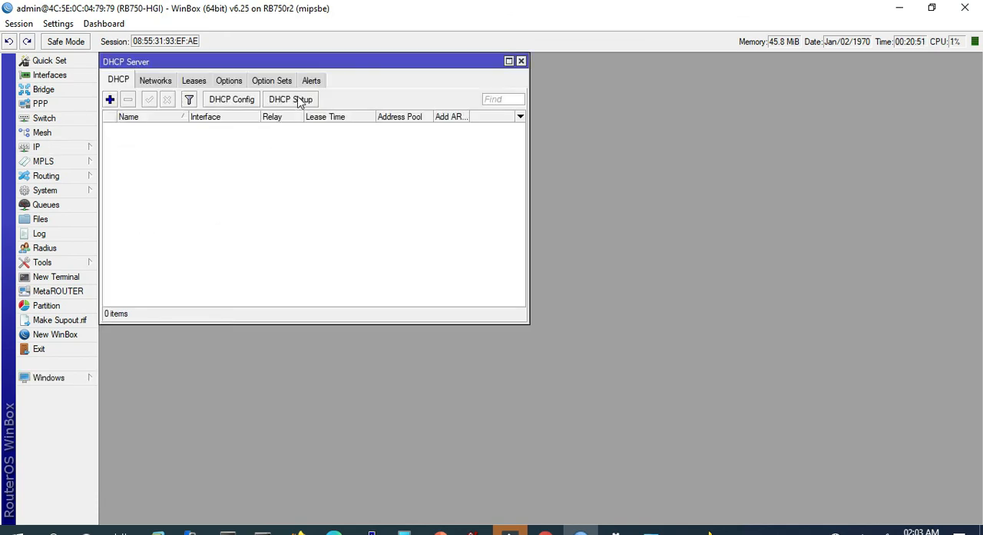
- Start the DHCP server setup on interface ether2, consulting the LAN topology slide in PowerPoint before returning to WinBox
left_click(303, 100)
left_click(340, 221)
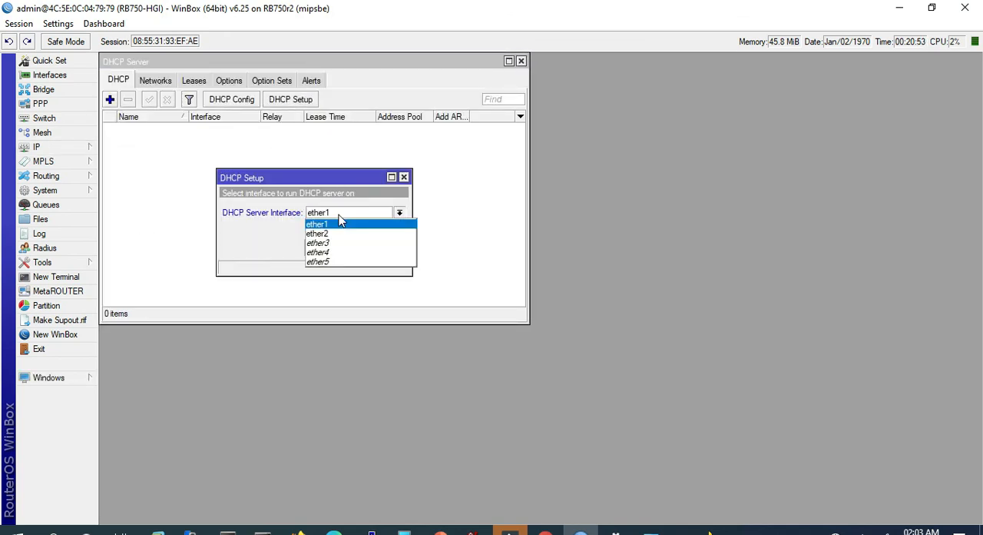
left_click(332, 233)
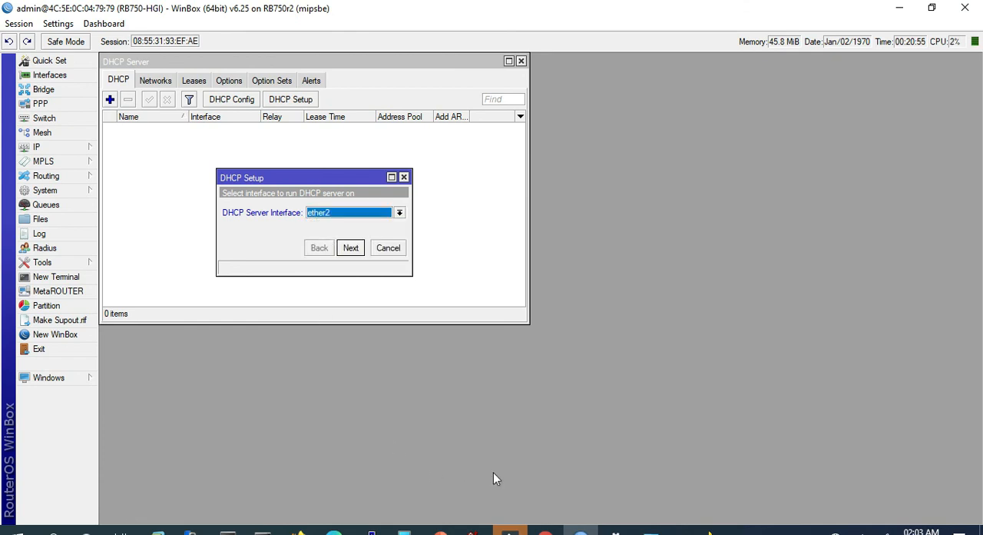
left_click(440, 531)
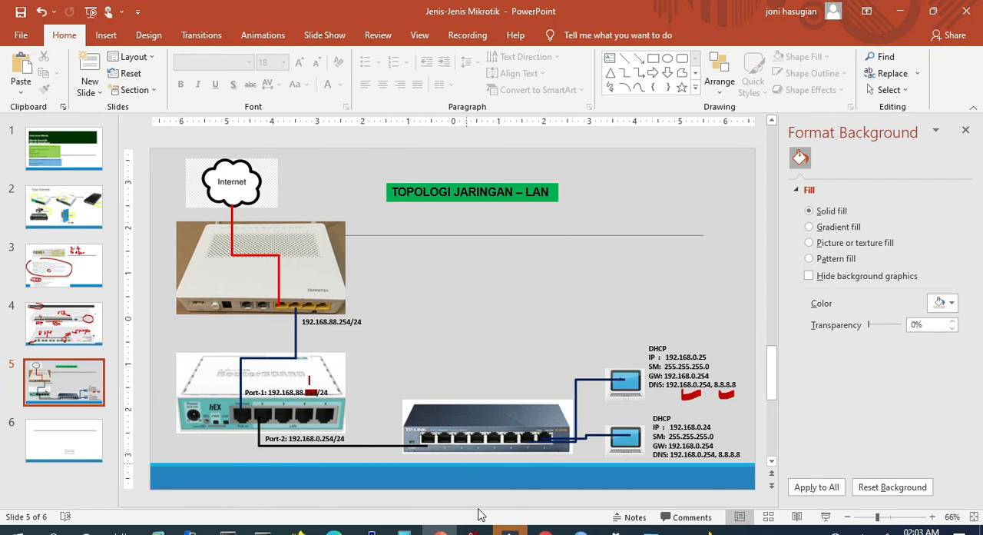
left_click(581, 530)
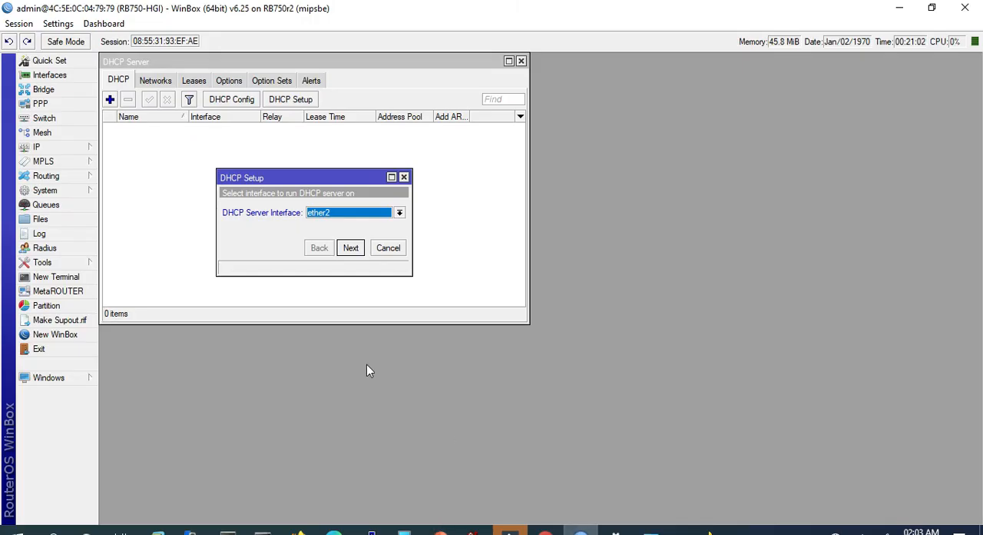
left_click(355, 249)
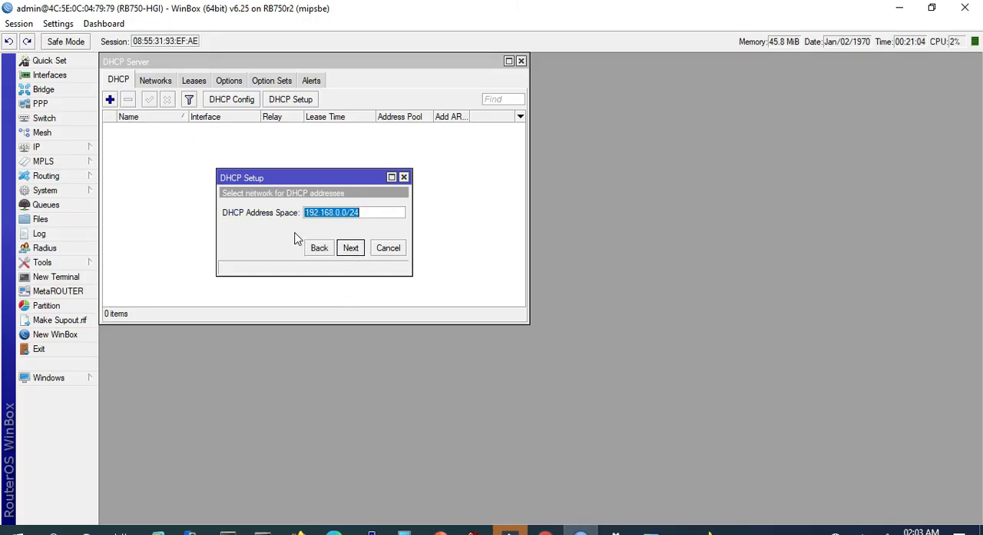
- Accept DHCP address space 192.168.0.0/24 and gateway 192.168.0.254, and set the addresses to give out to 192.168.0.1-192.168.0.25
left_click(351, 253)
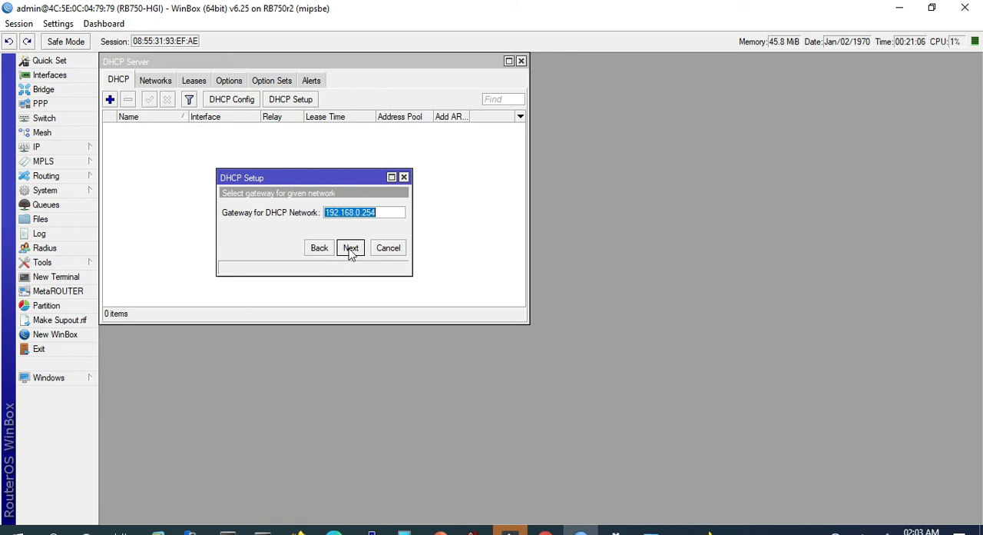
left_click(390, 210)
left_click(345, 253)
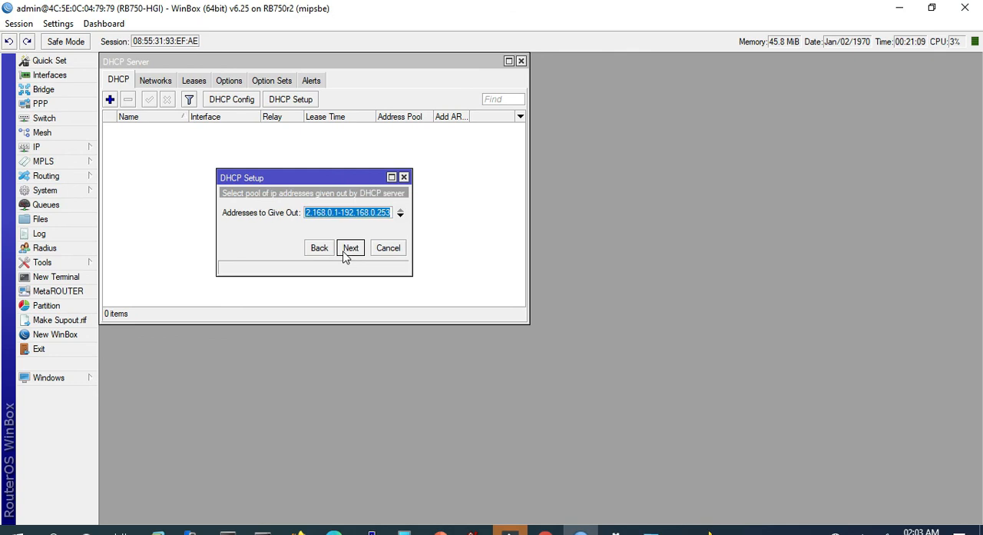
left_click(387, 213)
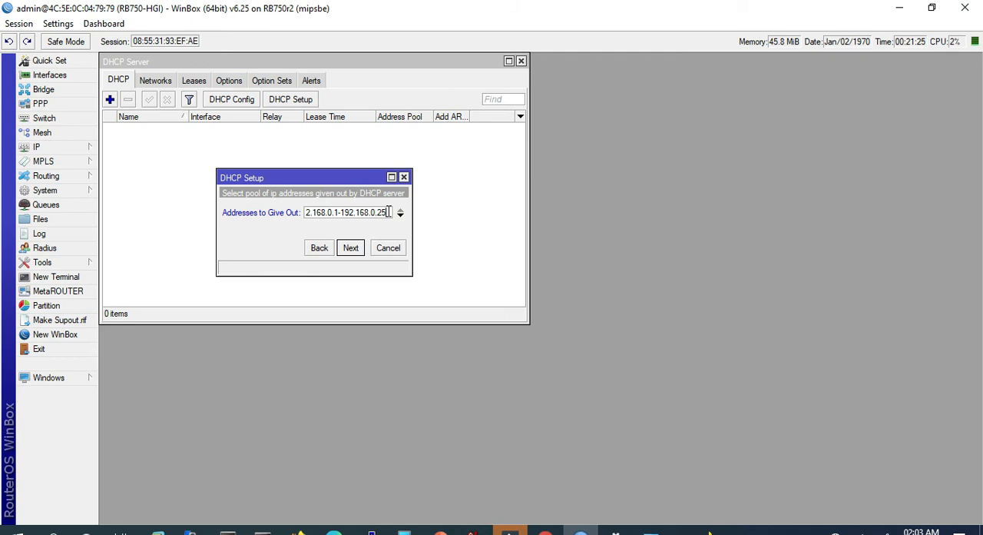
left_click(354, 248)
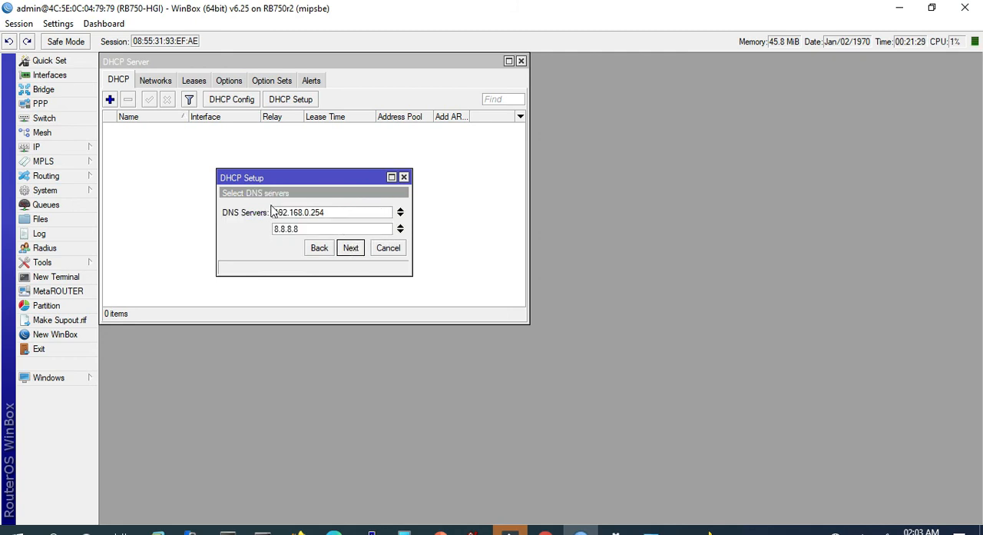
- Accept DNS servers 192.168.0.254 and 8.8.8.8 with the three-day lease time, and finish the DHCP server setup
left_click_drag(334, 213, 299, 232)
left_click(311, 228)
left_click(350, 247)
left_click(352, 248)
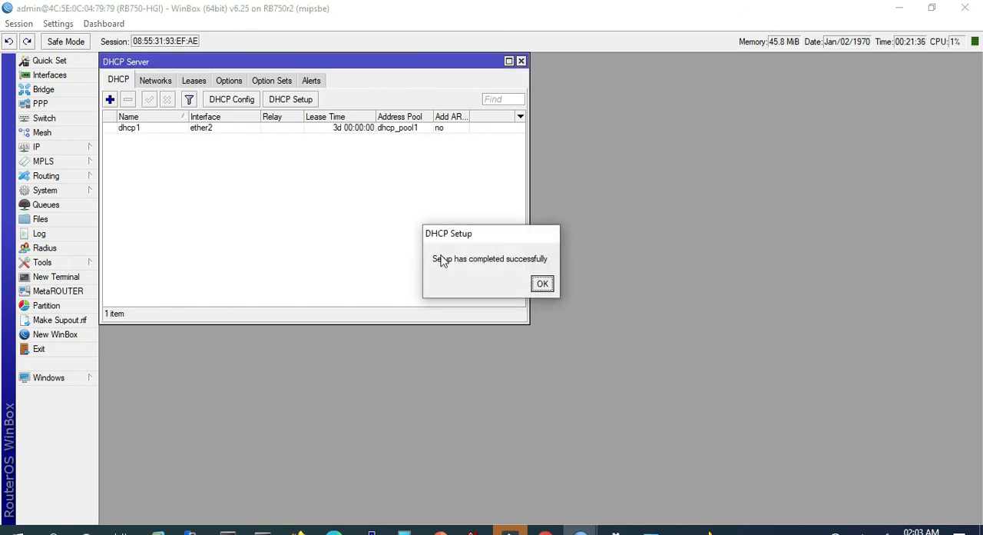
left_click(542, 284)
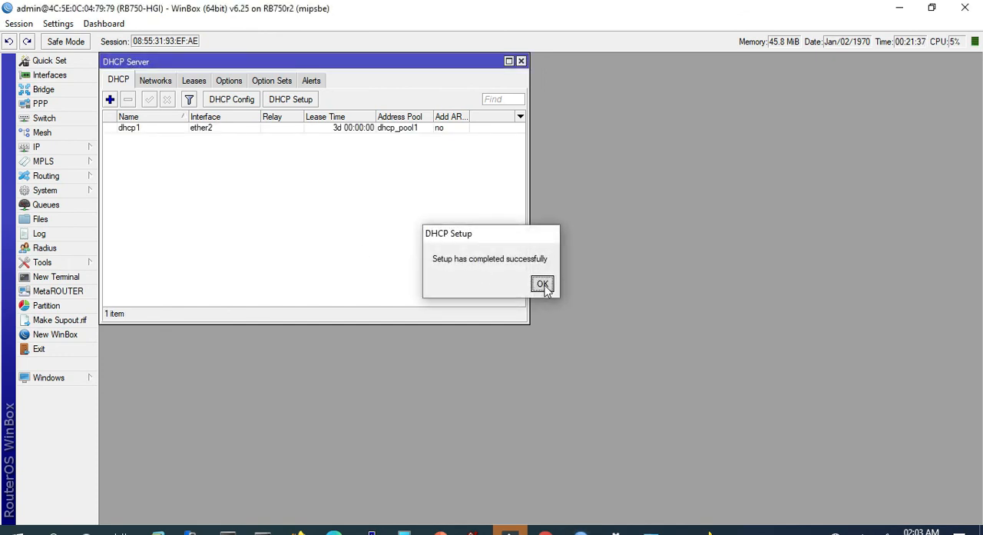
- Check the DHCP server's leases and options for the address handed to the client
left_click(189, 83)
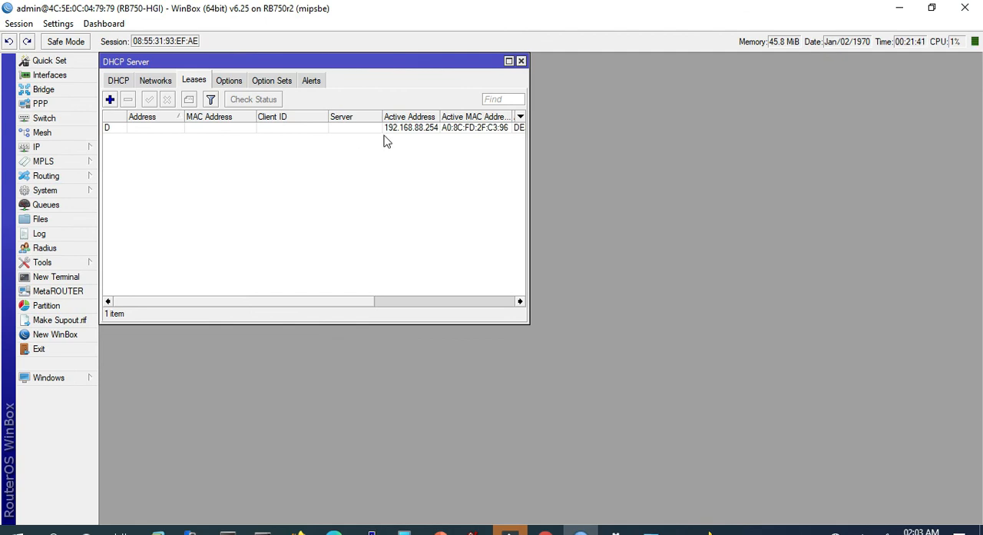
left_click(230, 85)
left_click(194, 83)
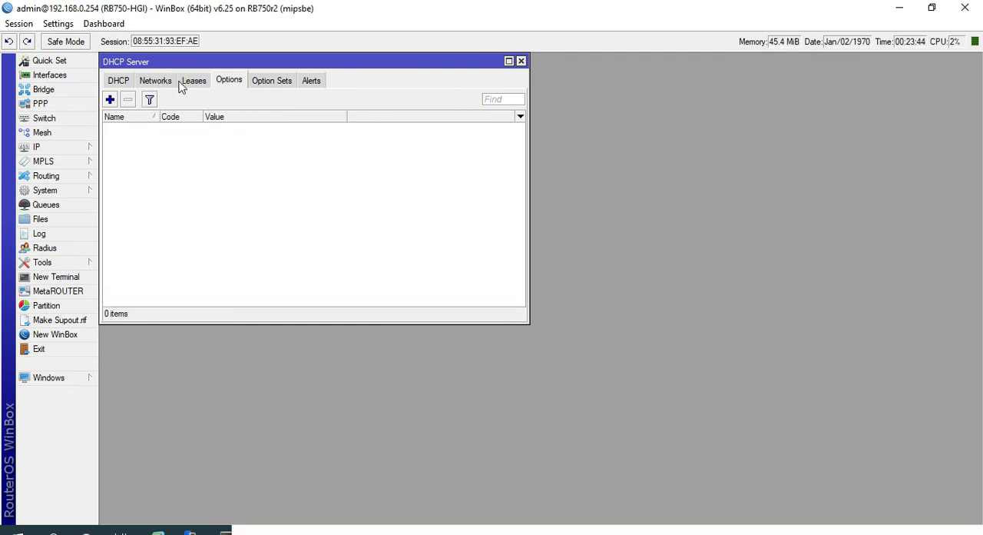
left_click(179, 86)
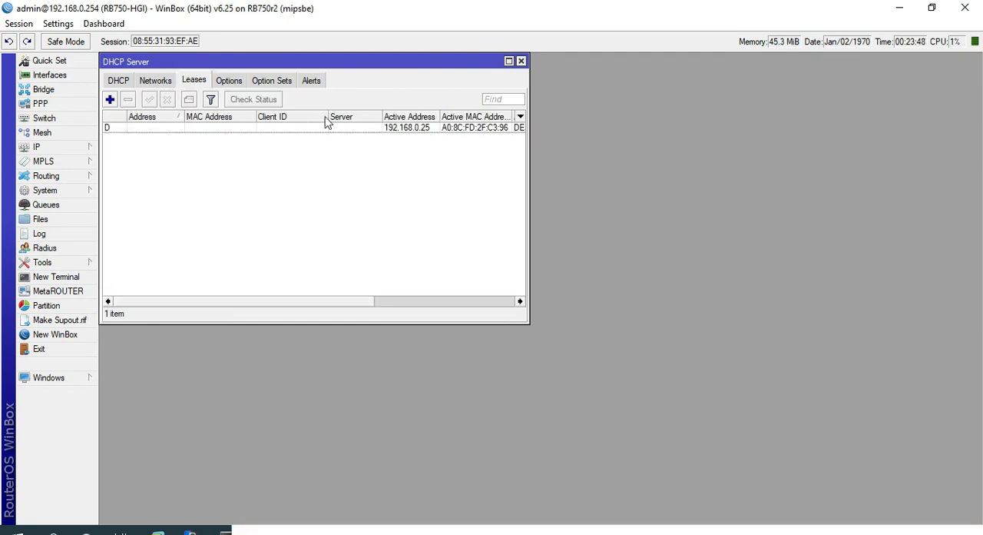
- Maximize the DHCP server window and widen the active MAC address column to read the client's lease entry
left_click(416, 130)
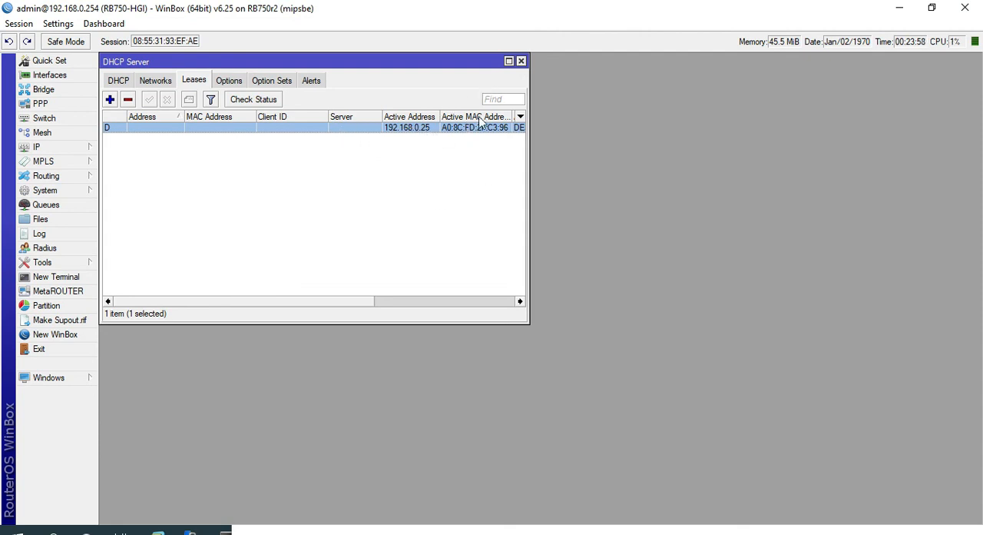
left_click(508, 61)
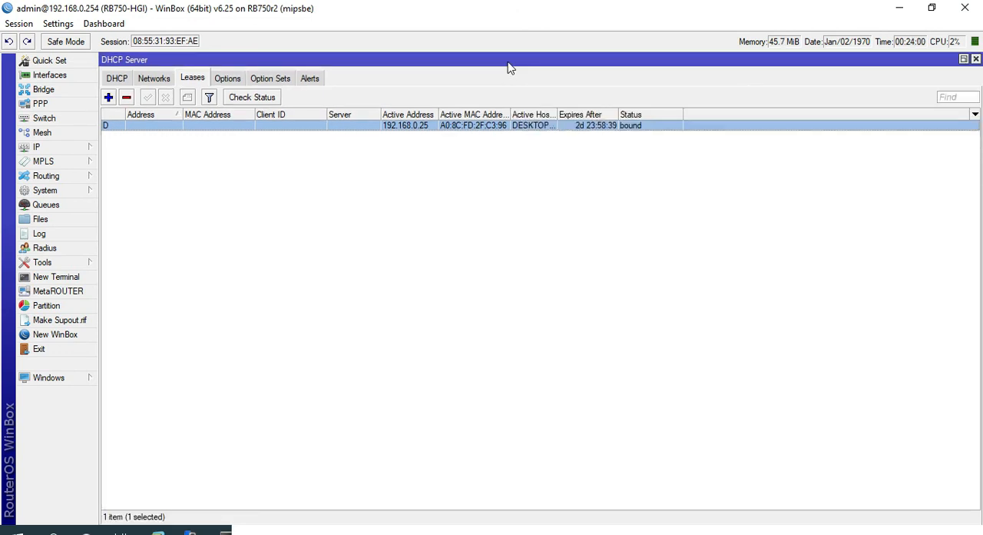
double_click(510, 109)
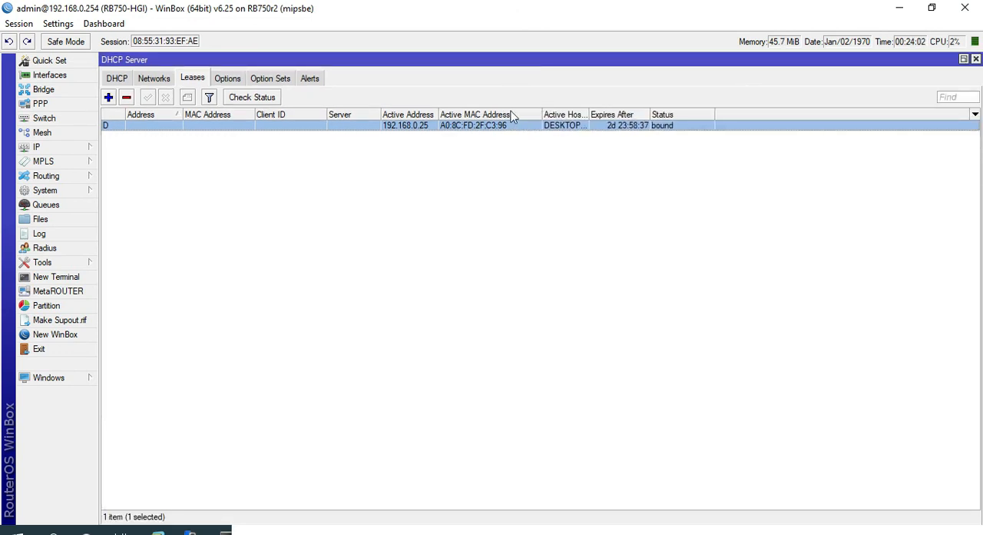
left_click(428, 188)
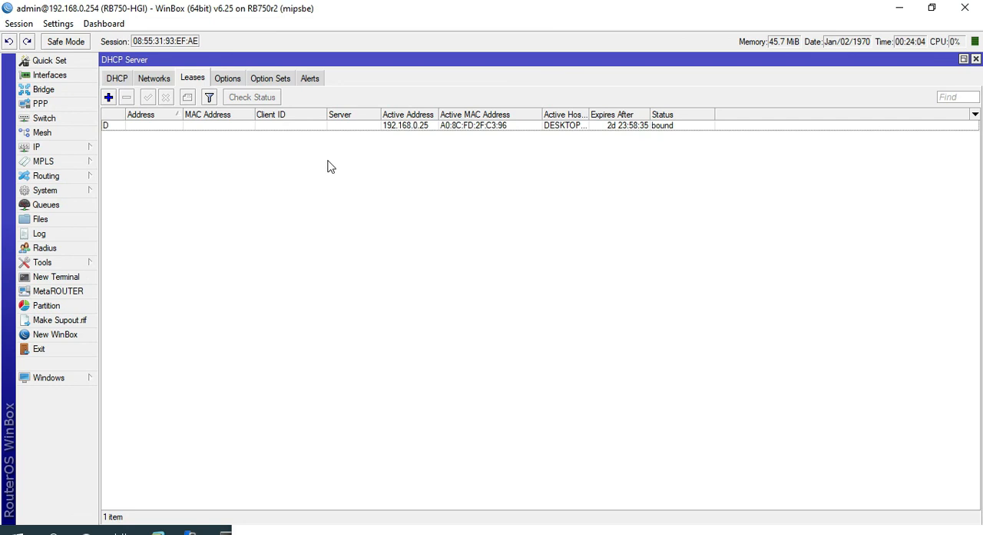
- Open the Windows Command Prompt and place its window below the lease entry
key("super")
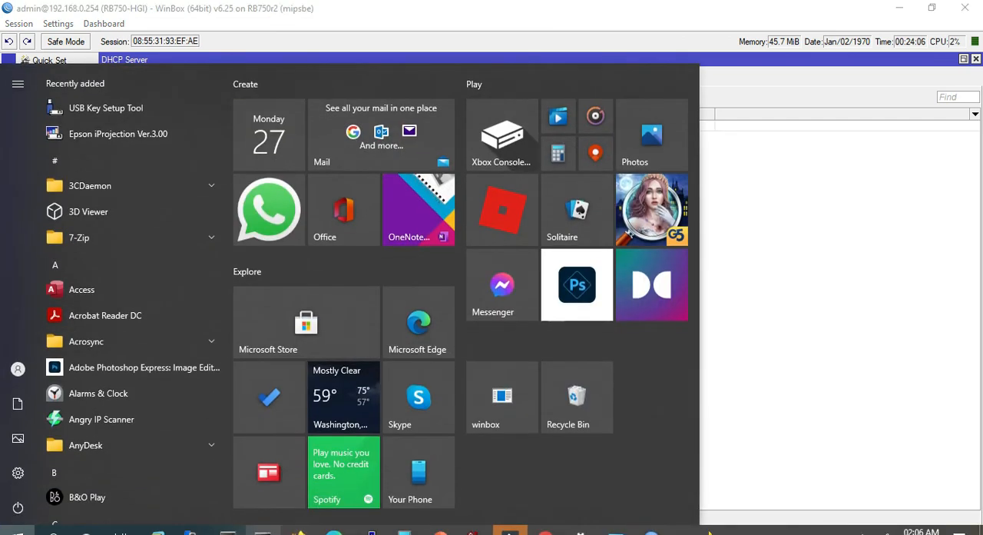
type("cmd")
key("Return")
left_click(391, 221)
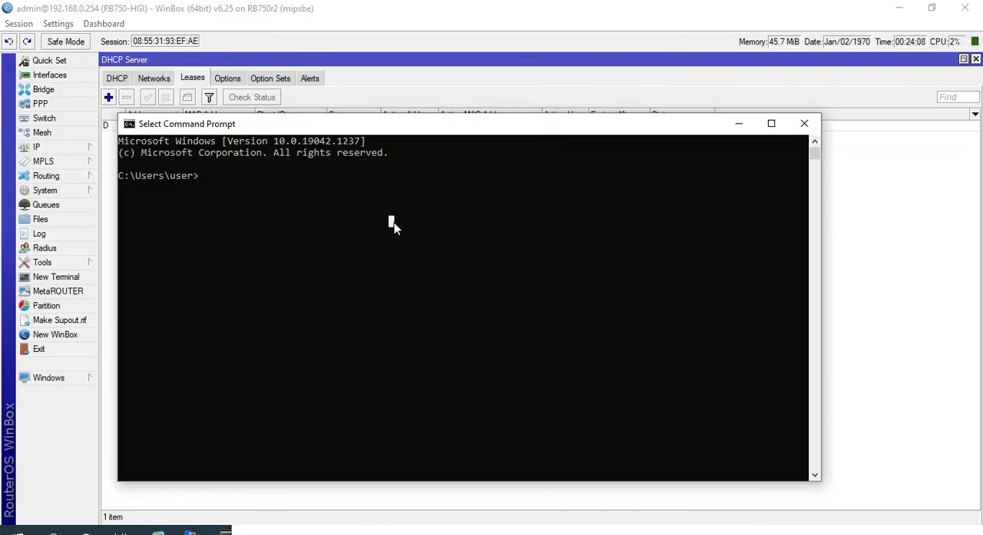
left_click_drag(393, 122, 422, 147)
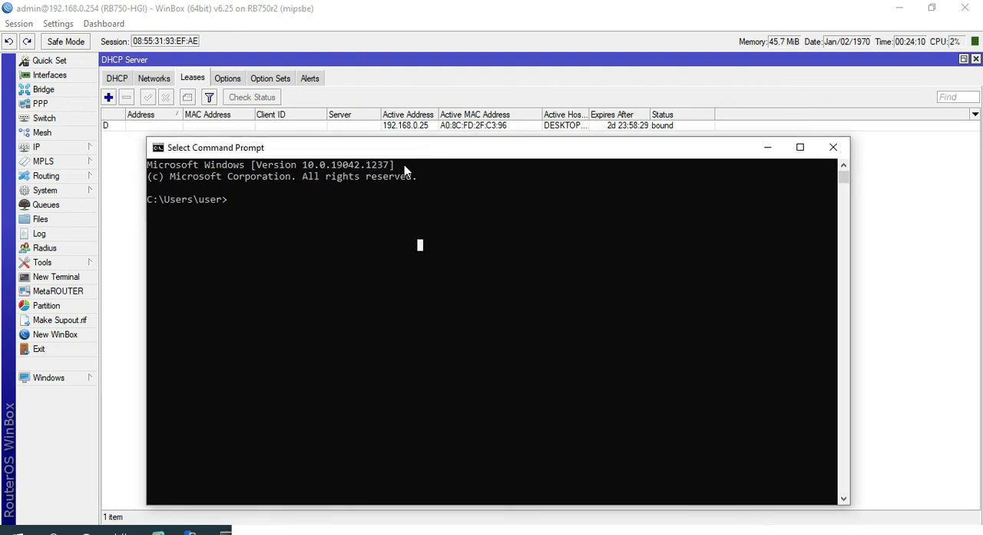
- Test the connection from the computer to the router with "ping 192.168.0.254" and stop the ping
key("Escape")
type("ping 192.168.0.25")
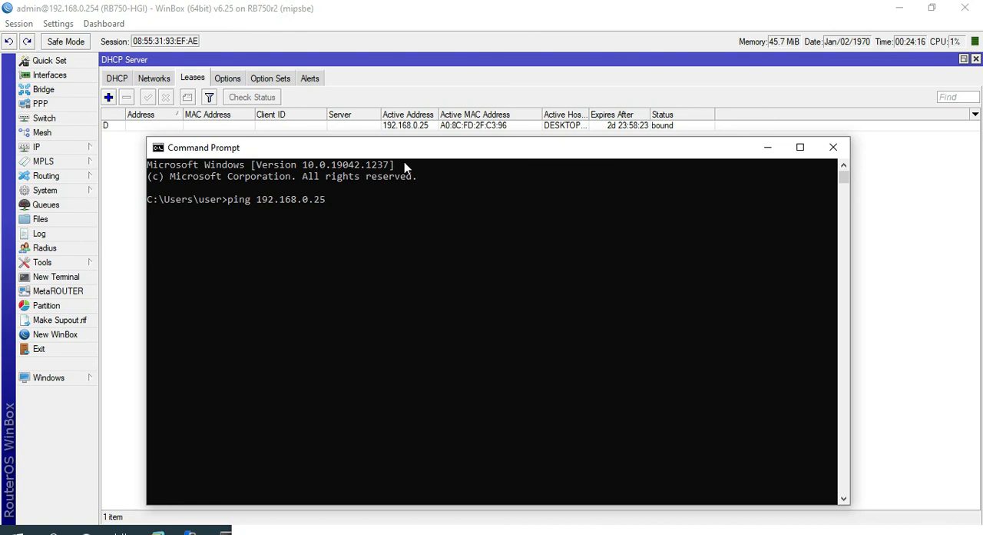
type("4")
key("Return")
key("ctrl+c")
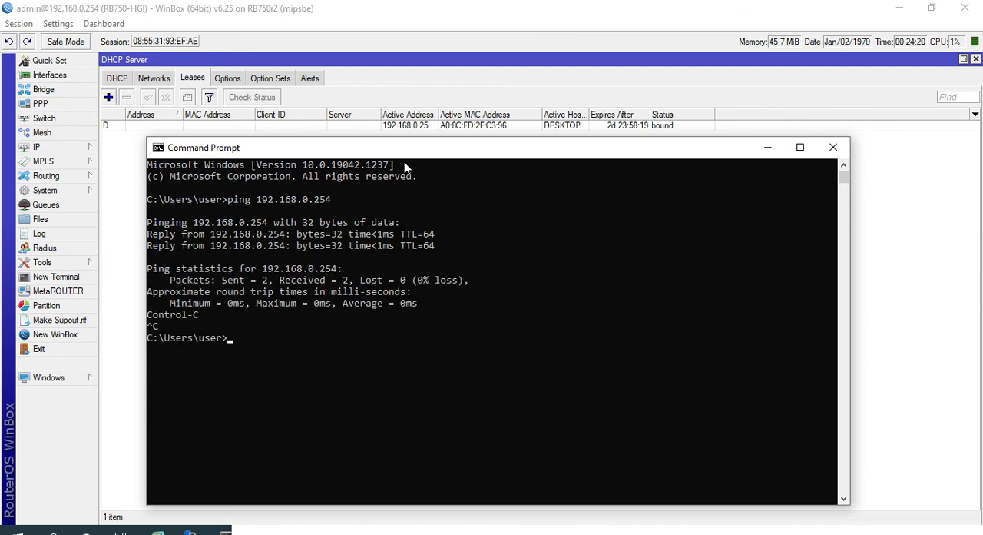
- Test internet access from the computer with "ping 8.8.8.8" and by loading kompas.com in a new Chrome tab
type("ping 8.8.8.8")
key("Return")
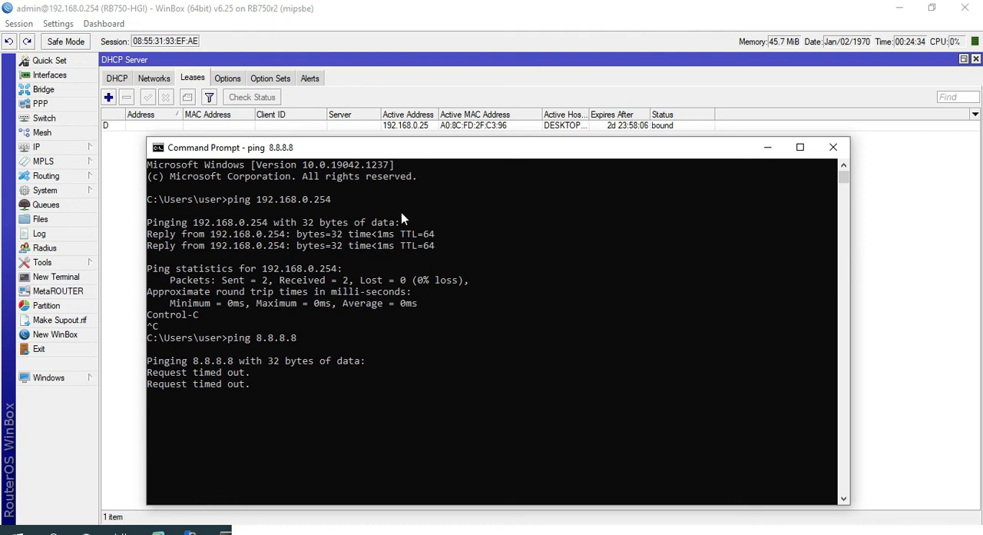
left_click(18, 531)
left_click(546, 530)
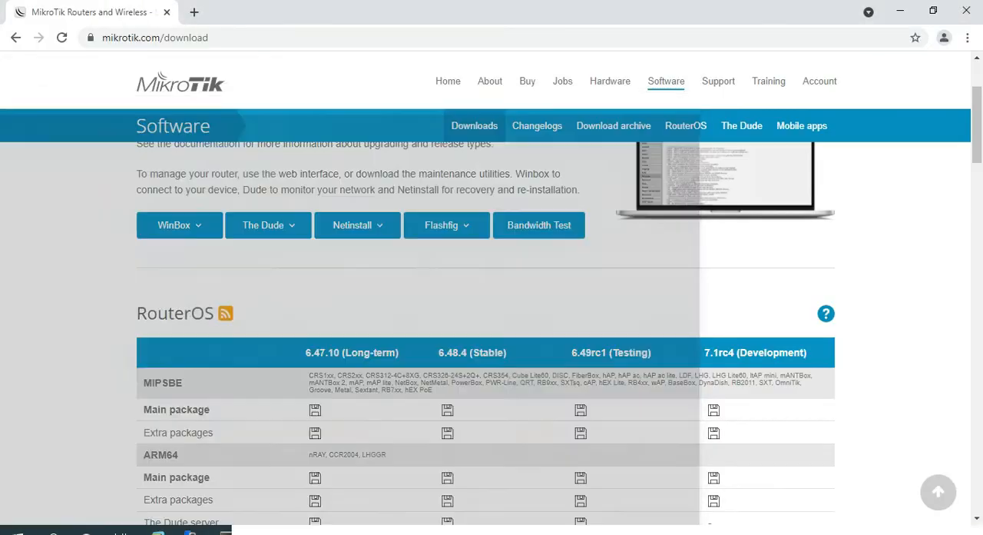
left_click(195, 12)
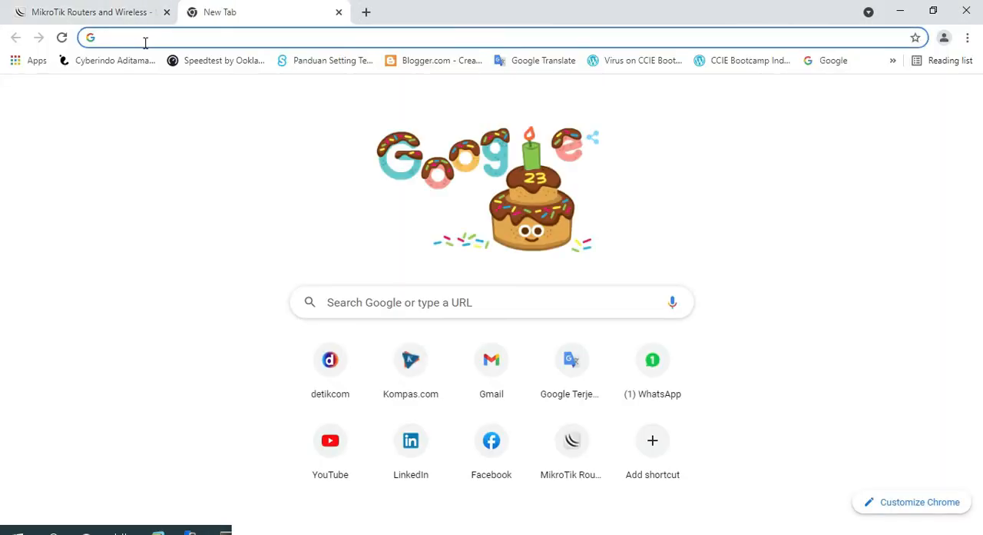
type("kom")
key("Return")
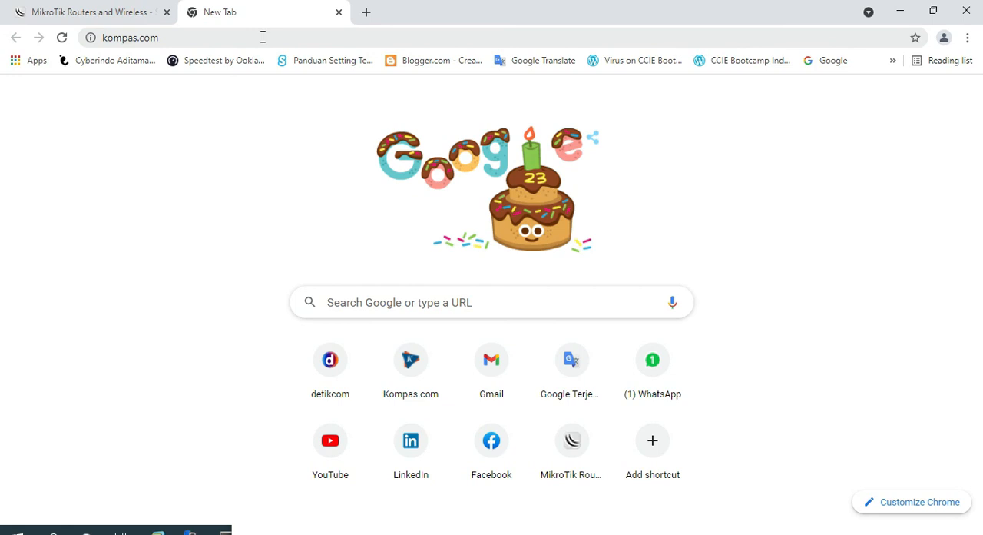
left_click(895, 8)
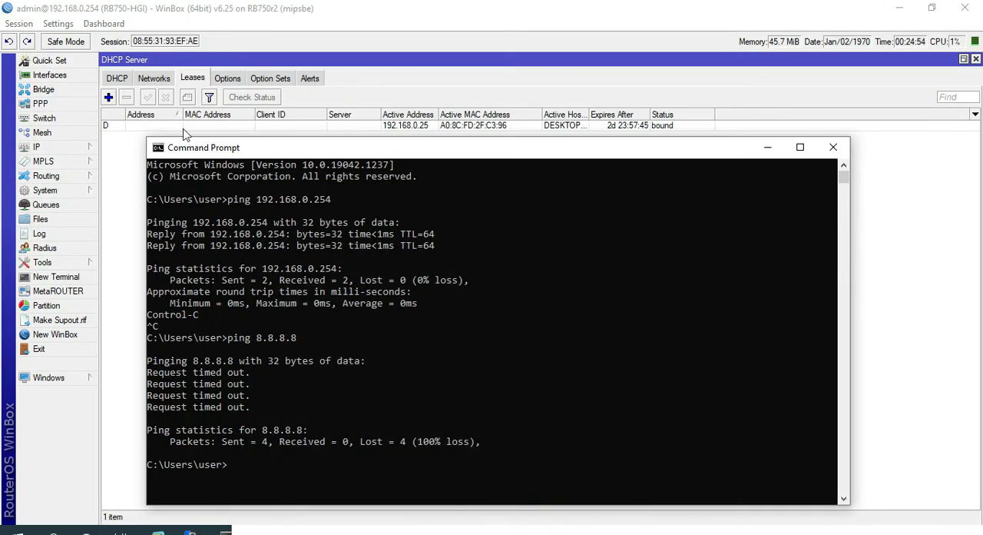
- Return to WinBox and start a new NAT rule in the router's IP firewall
left_click(377, 72)
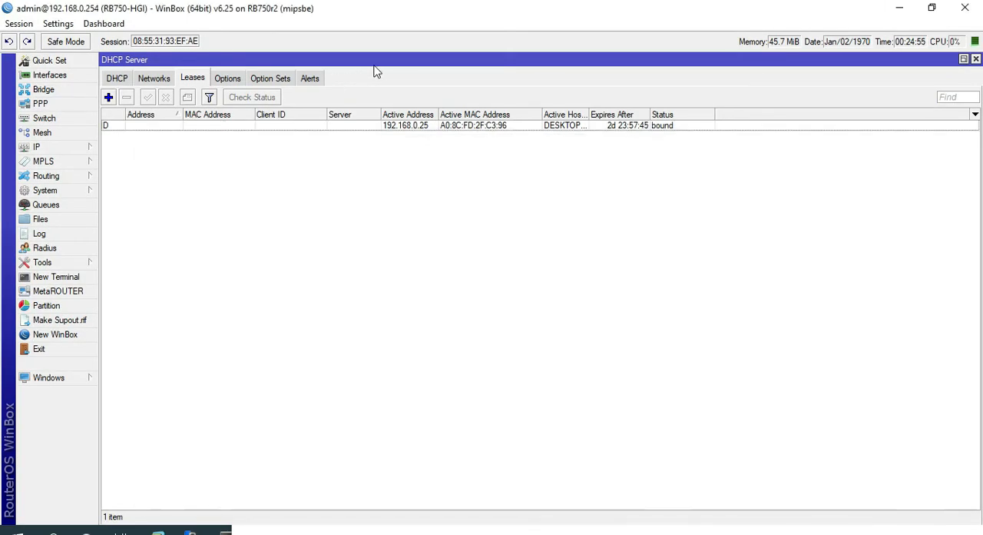
left_click(46, 149)
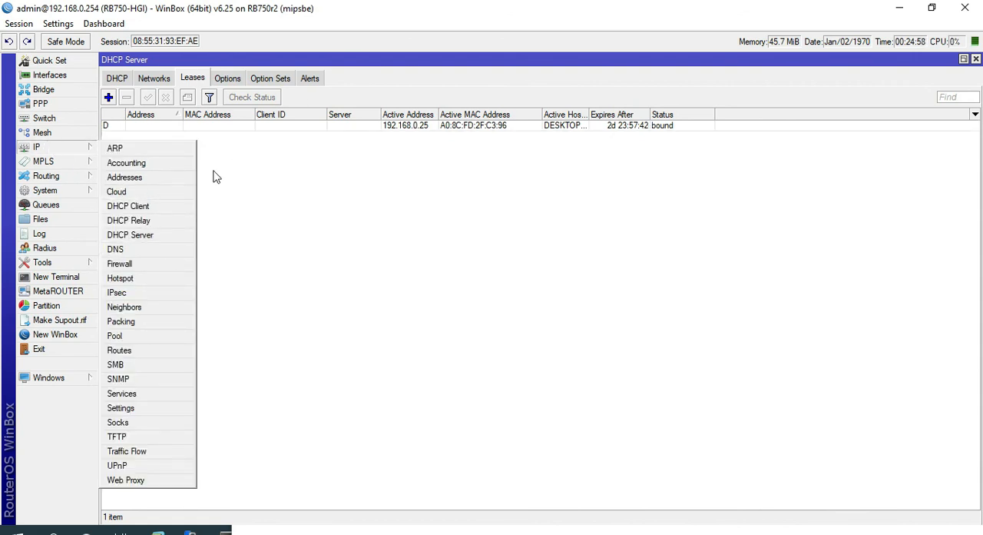
left_click(240, 166)
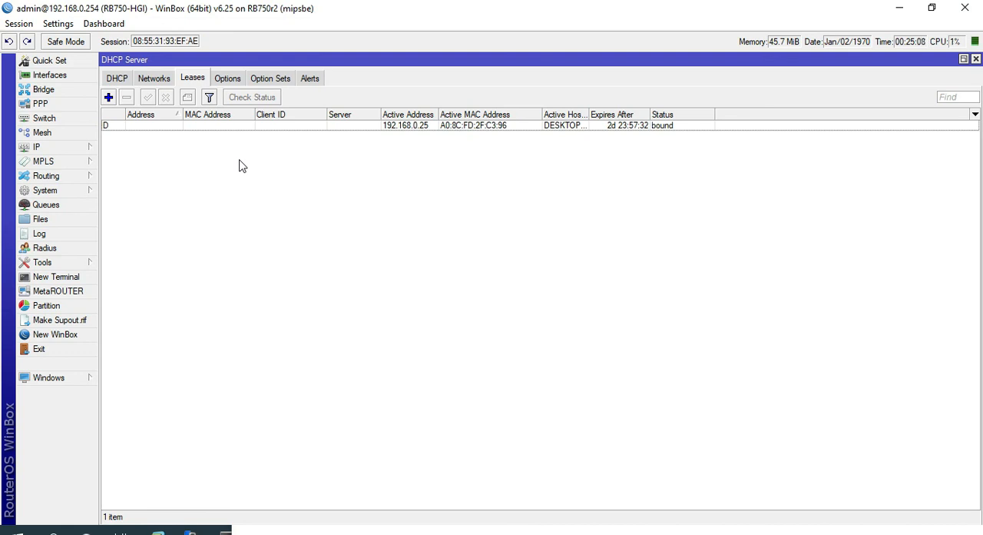
left_click(44, 147)
left_click(152, 264)
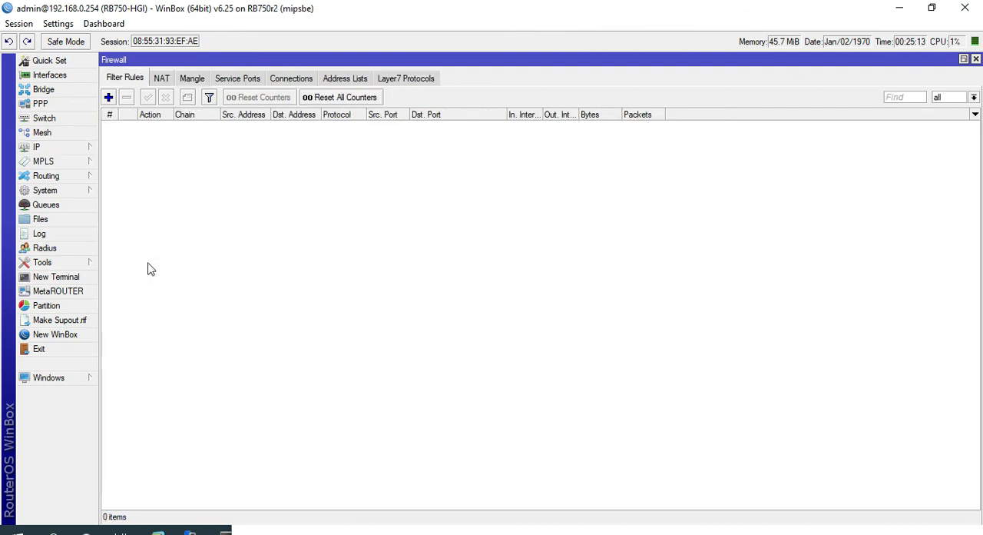
left_click(162, 79)
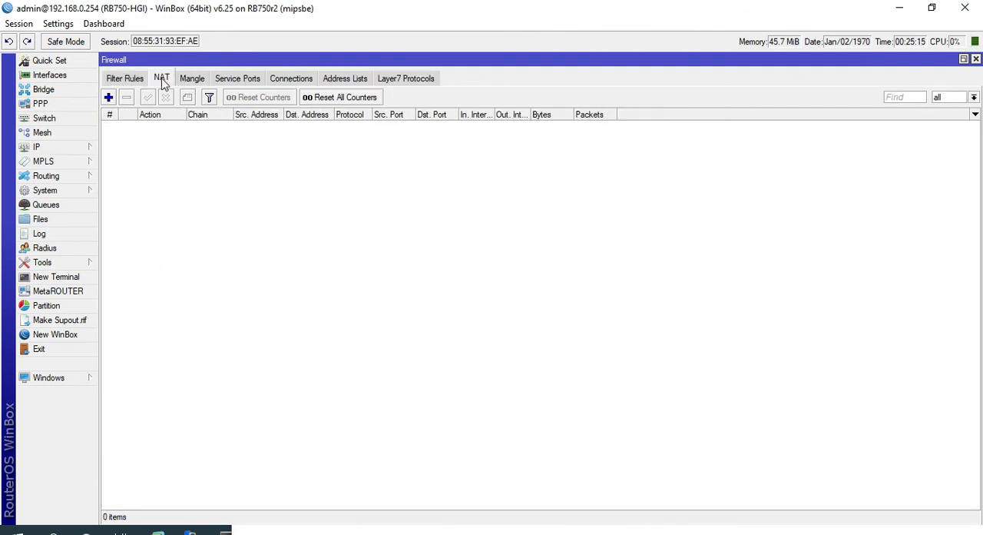
left_click(108, 100)
left_click(119, 80)
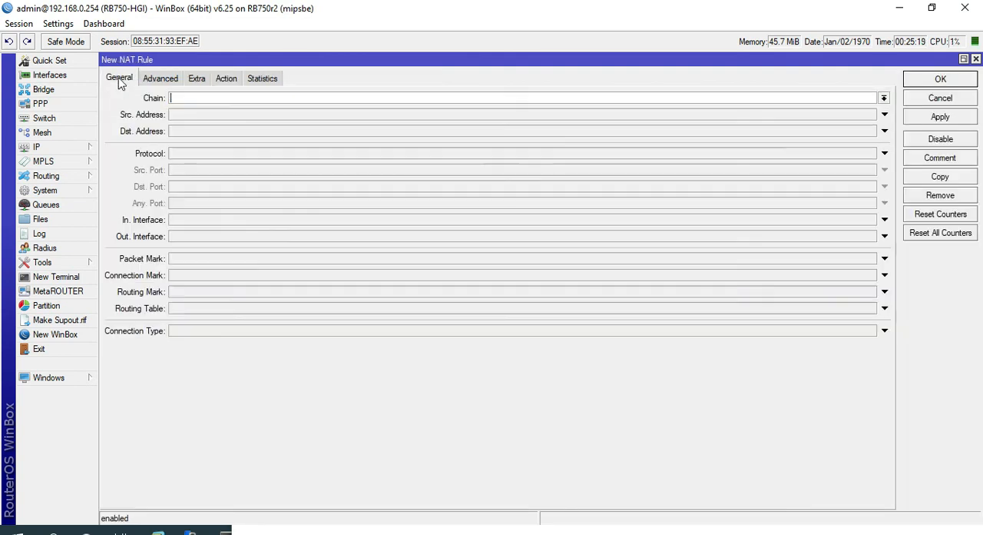
- Set the NAT rule's chain to srcnat and out interface to ether1, checking the port against the PowerPoint topology slide
left_click(884, 99)
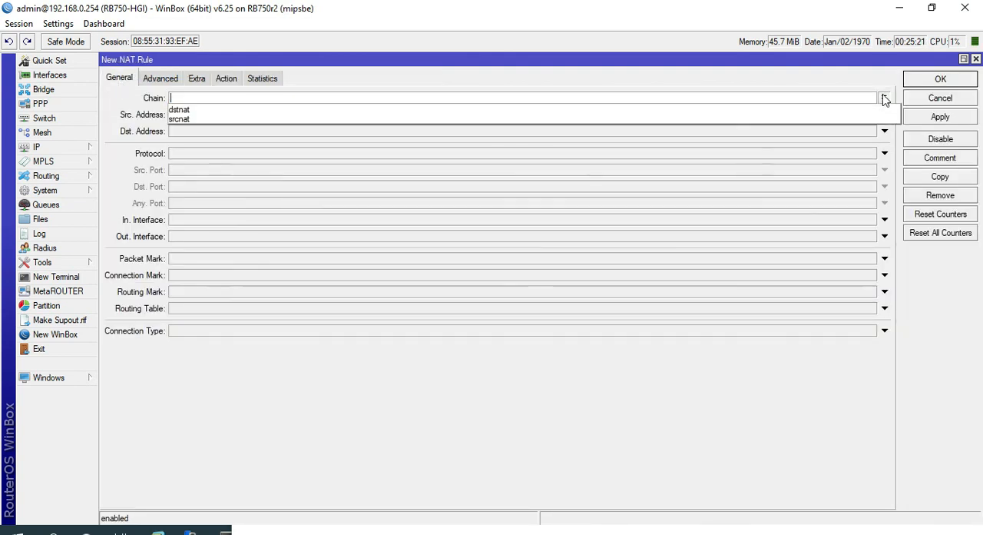
left_click(190, 120)
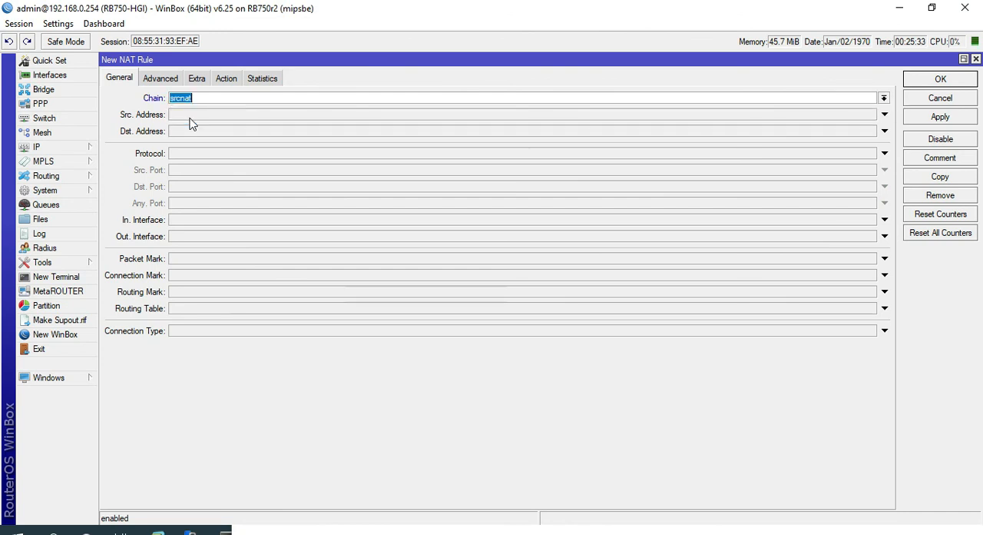
left_click(225, 240)
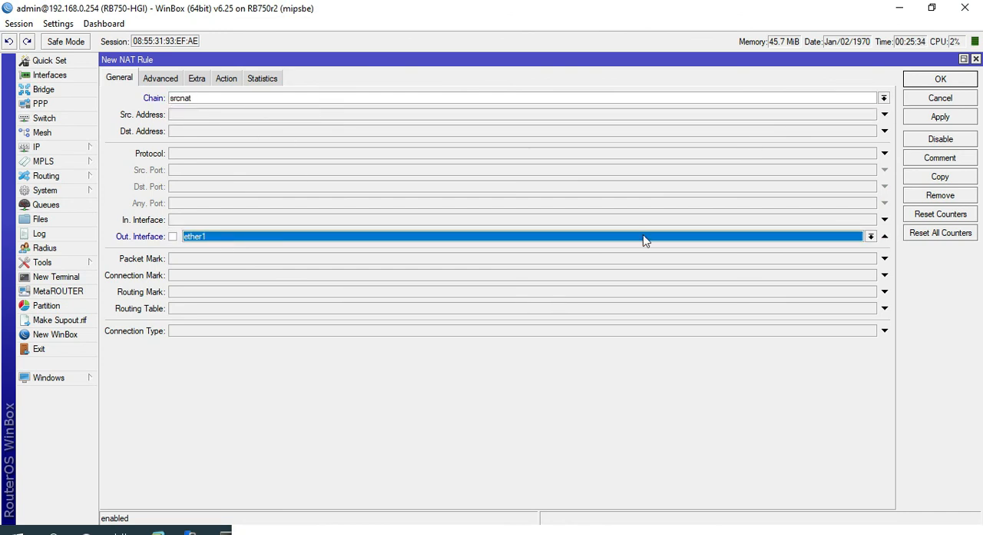
left_click(806, 239)
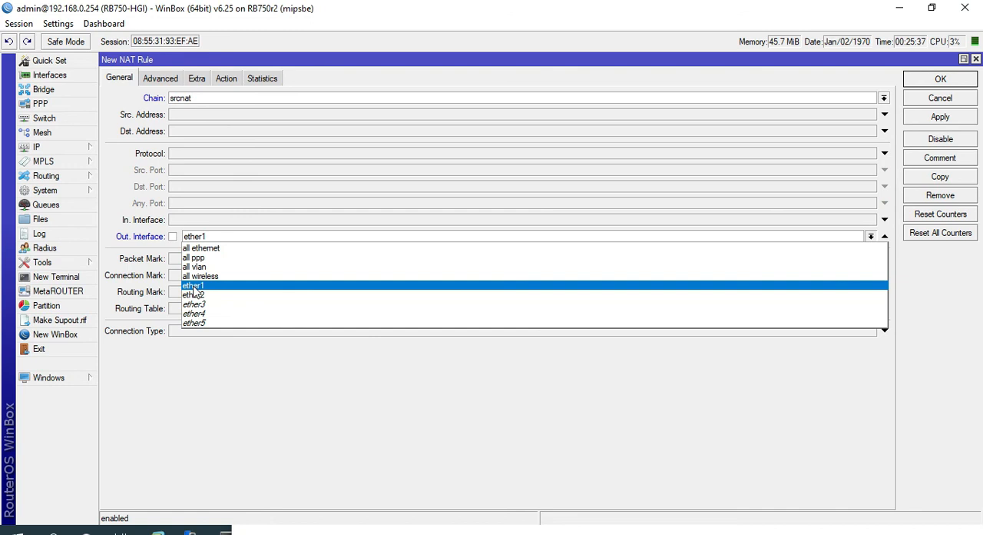
left_click(218, 282)
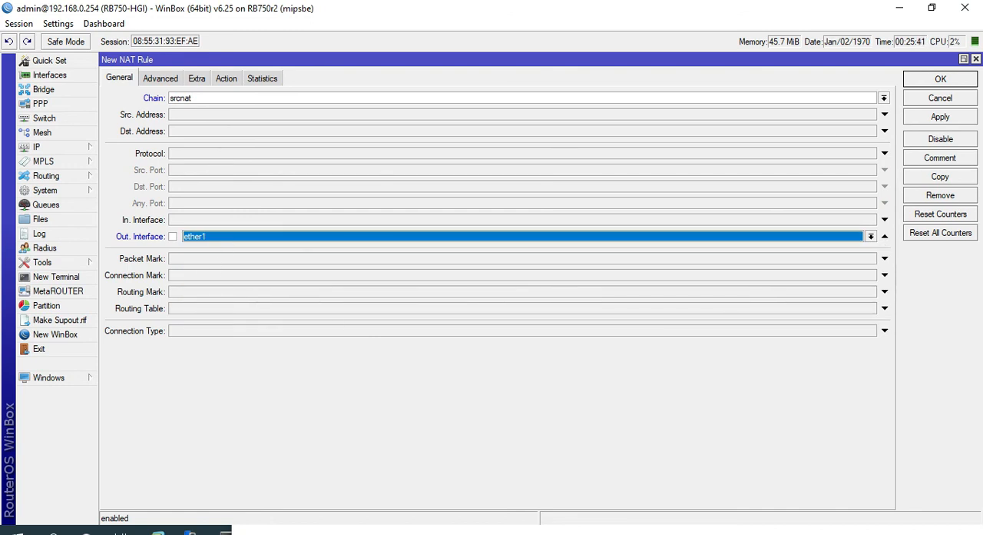
key("super")
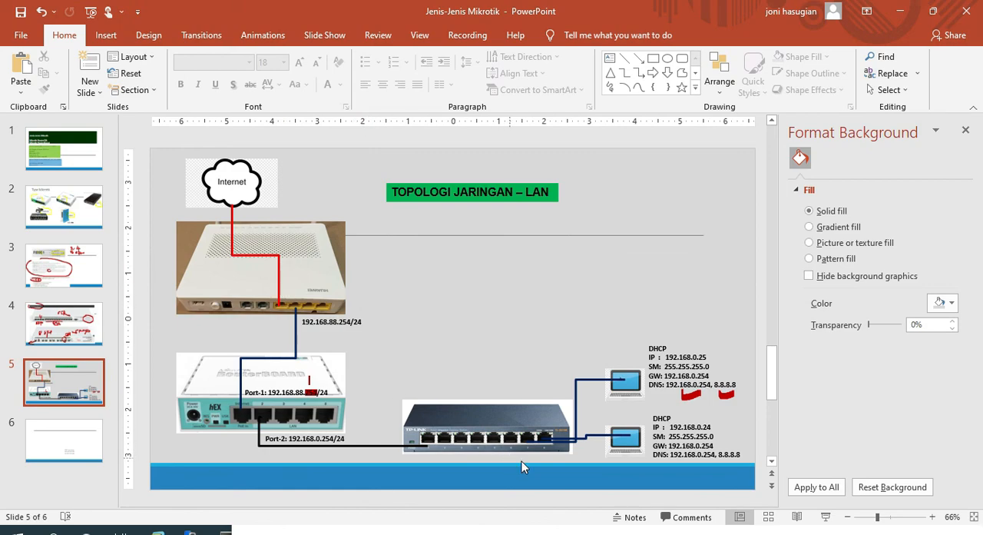
key("super")
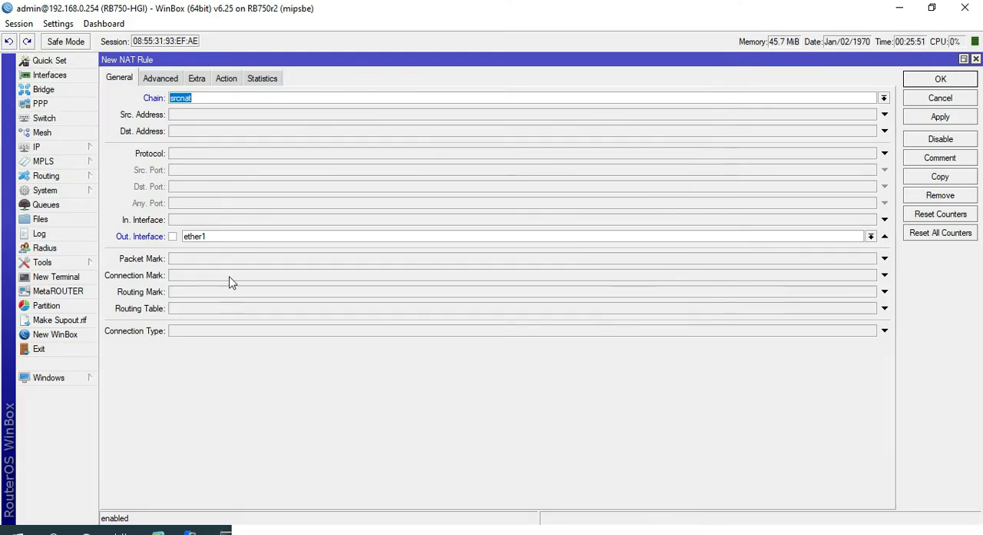
- Set the NAT rule's action to masquerade and restore the rule window to its smaller size
left_click(226, 79)
left_click(190, 97)
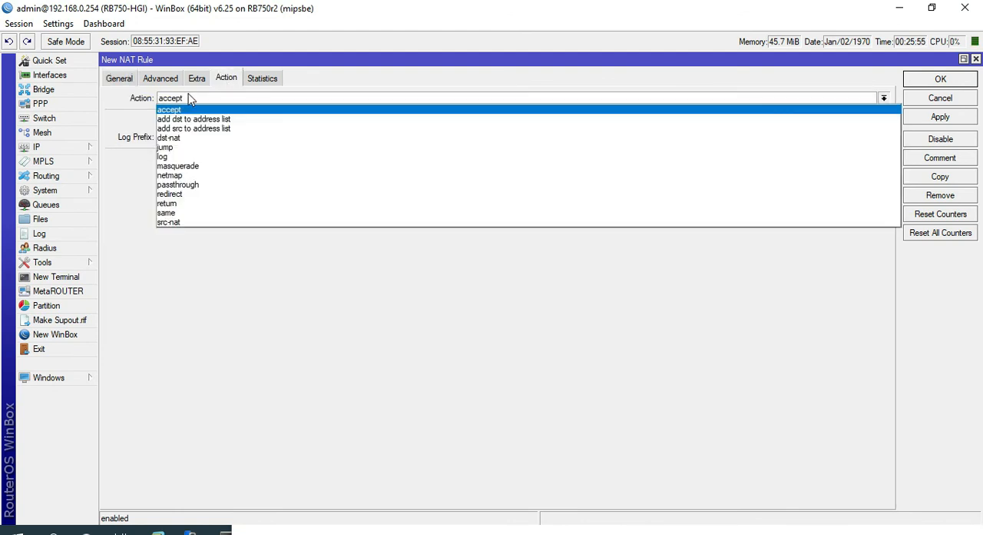
left_click(192, 165)
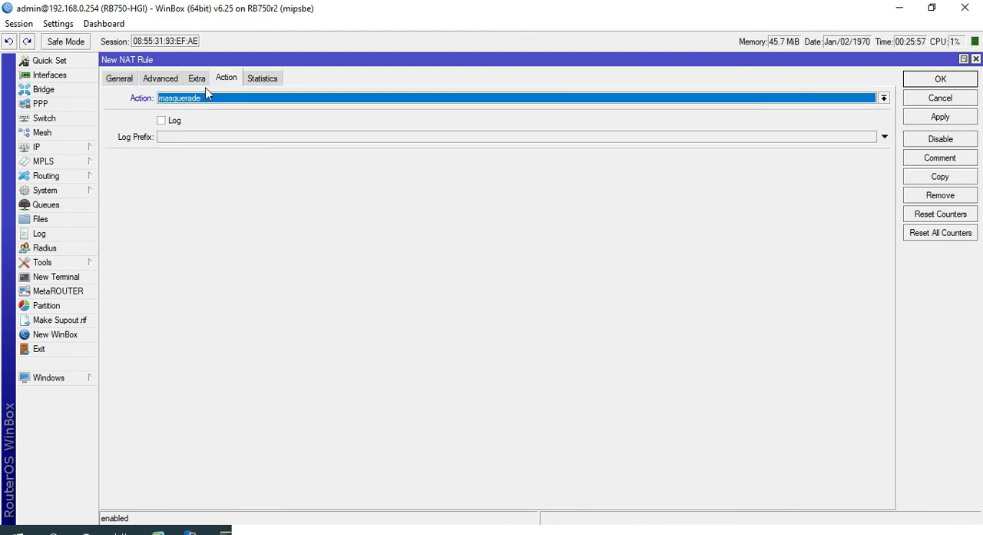
left_click(965, 60)
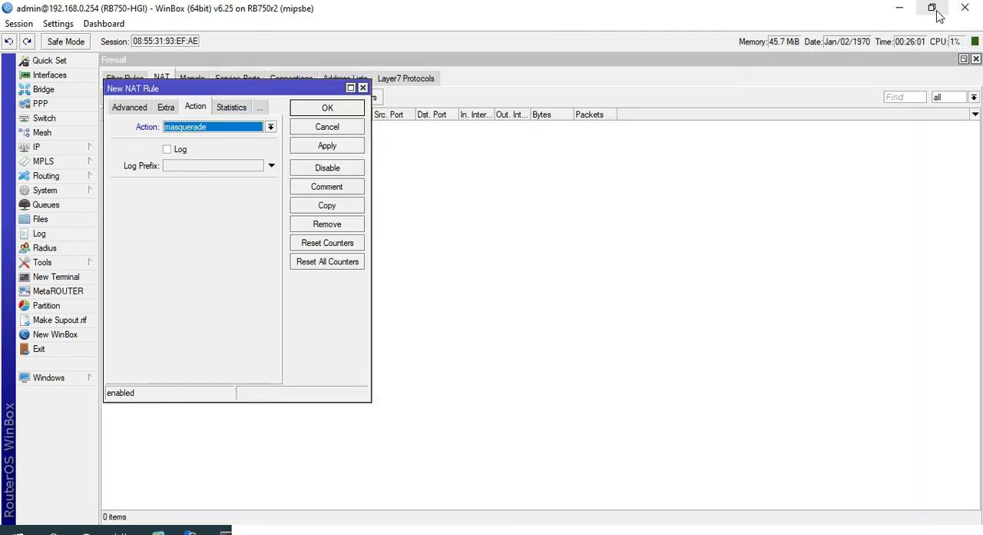
- Add the comment "NAT-LAN" to the masquerade rule and save the rule
left_click(330, 188)
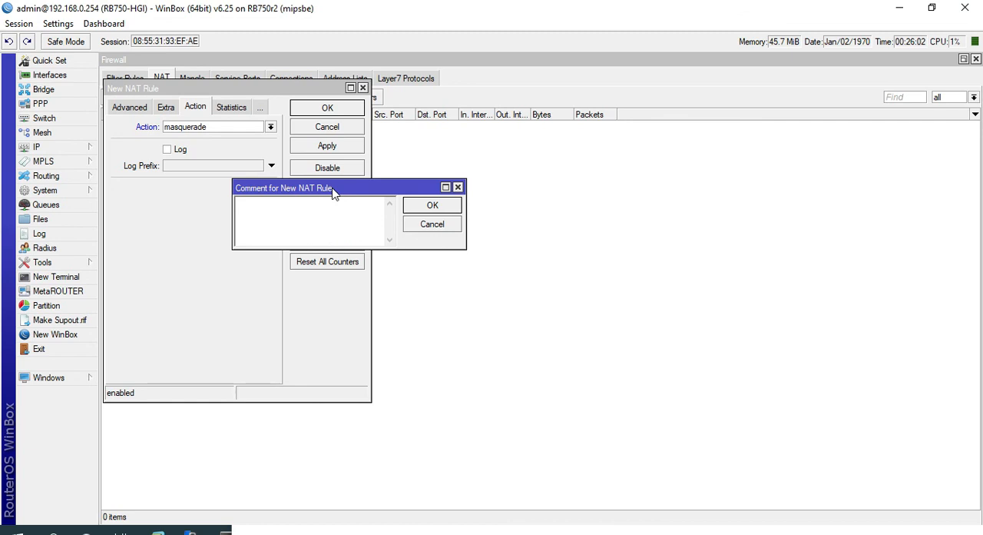
type("NAT-LAN")
left_click(432, 205)
left_click(319, 146)
left_click(328, 111)
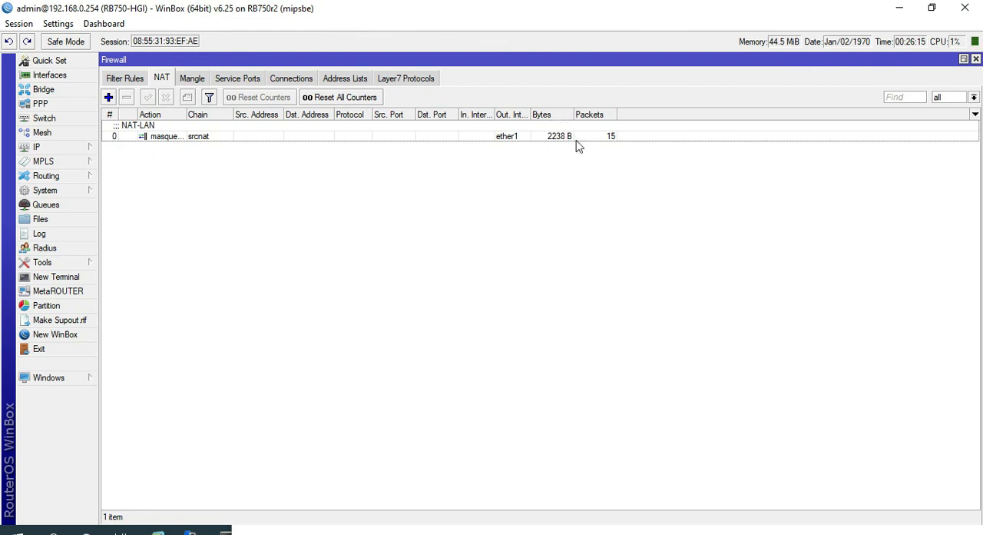
- Switch to the Command Prompt and repeat "ping 8.8.8.8" to test internet access through the NAT rule
key("super")
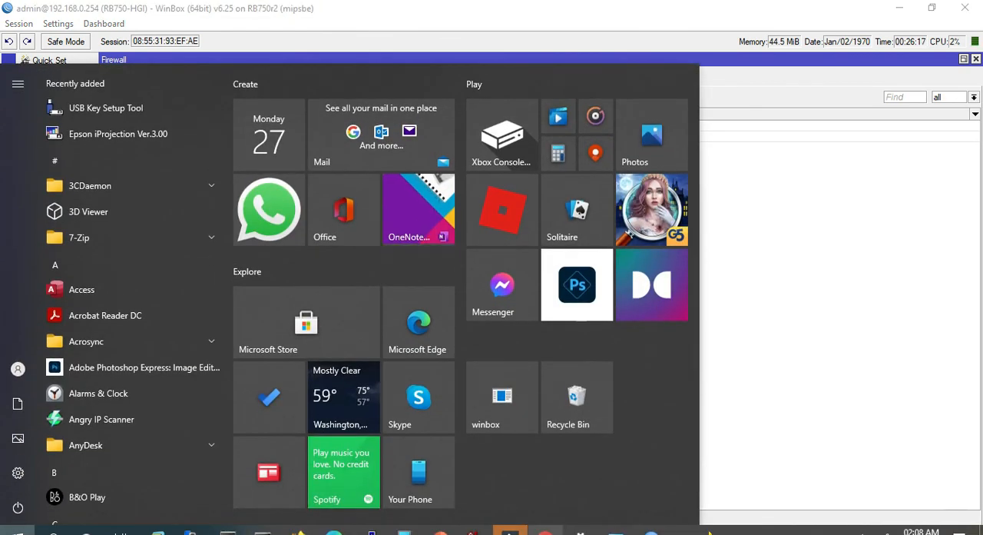
left_click(260, 528)
left_click(327, 352)
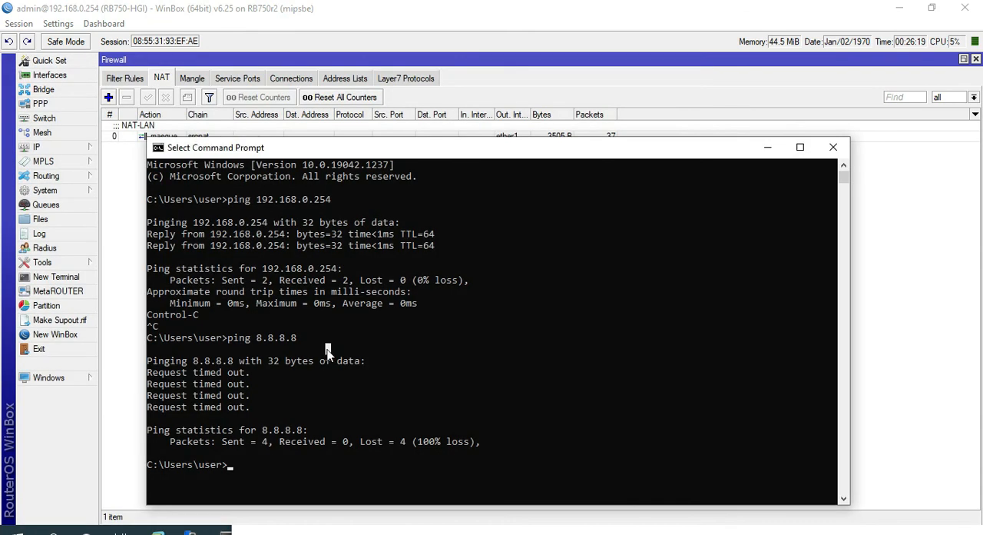
key("Up")
key("Return")
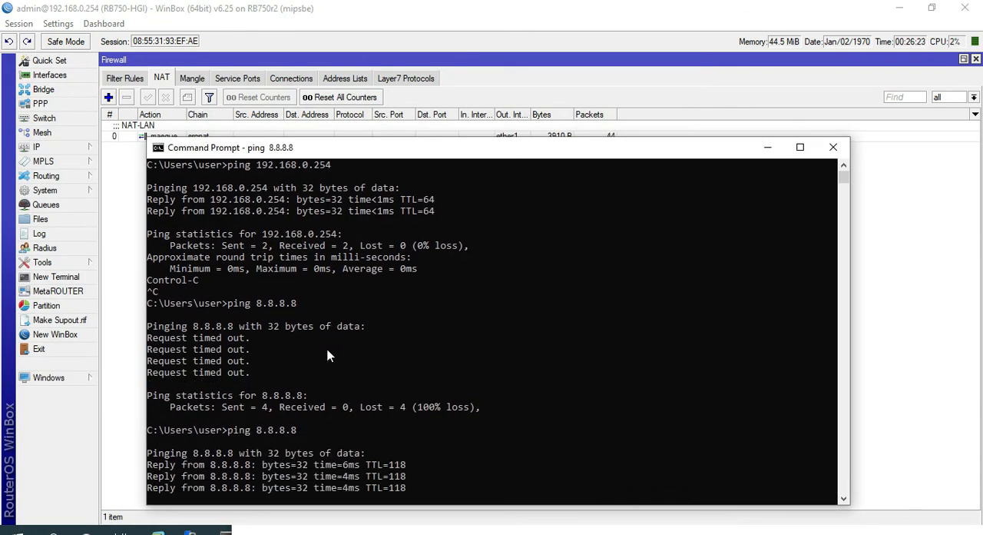
key("Return")
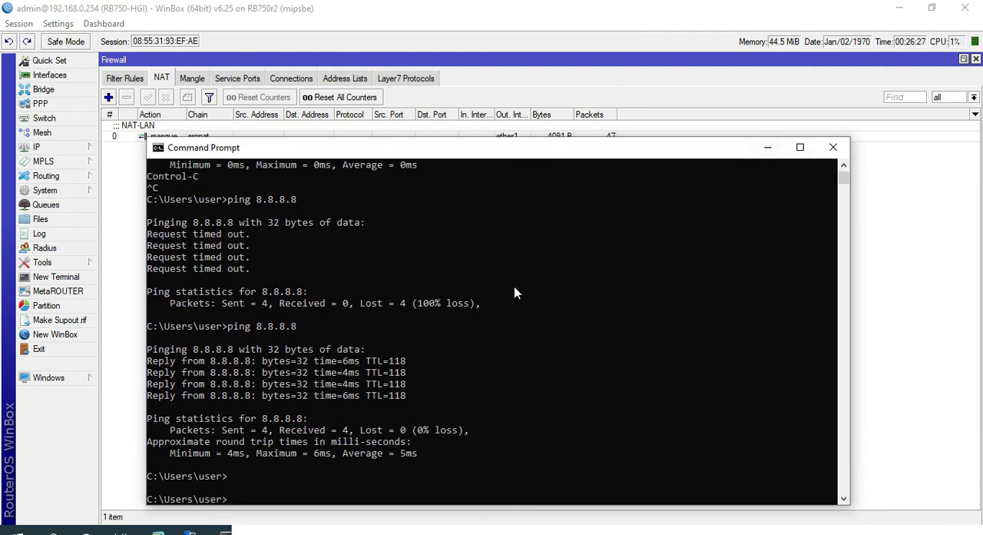
- Test a second internet address with "ping 1.1.1.1" and move the Command Prompt window slightly upward
type("ping 8.8.8.8")
type("1.1.")
key("Return")
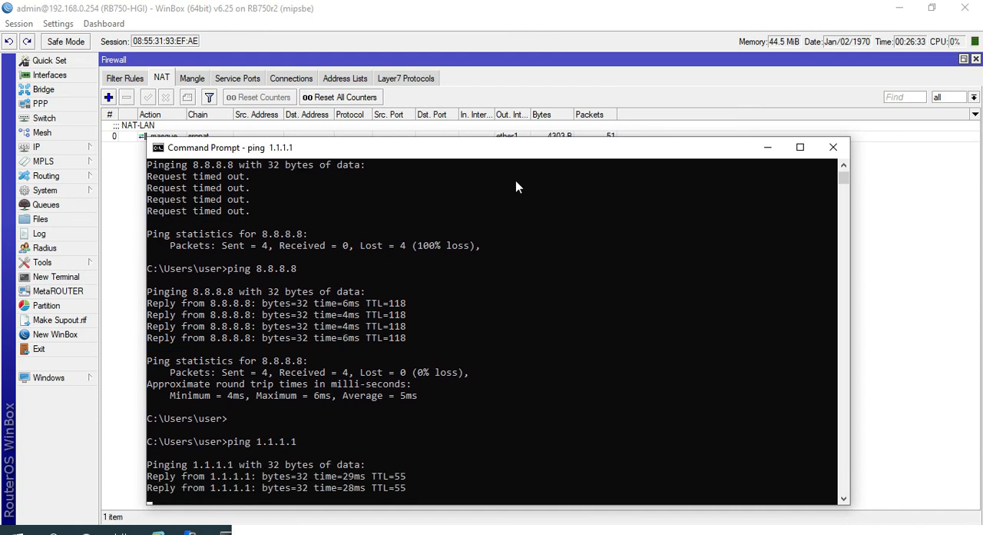
left_click_drag(453, 153, 438, 123)
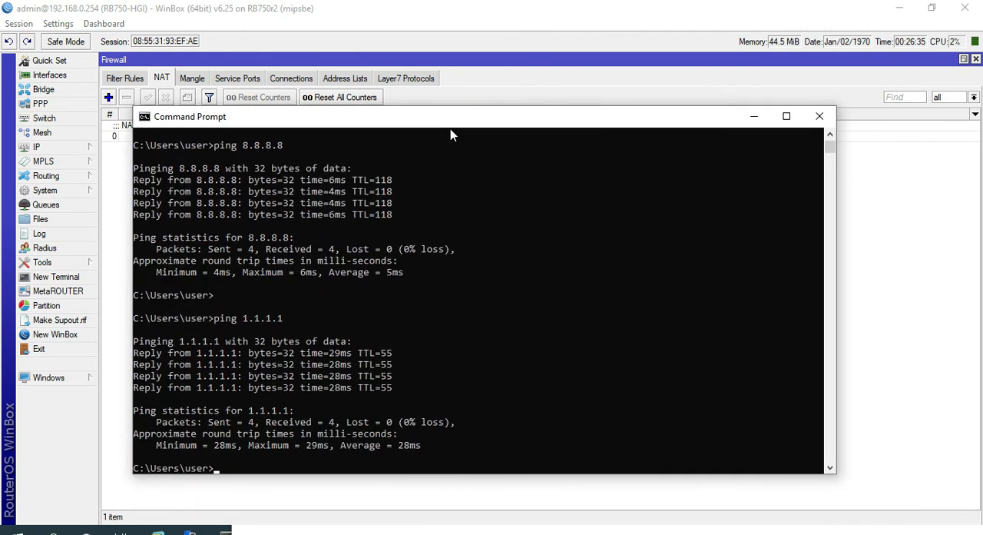
- Check browsing in Chrome on kompas.com and on detik.com in a new tab, and close the Command Prompt
key("super")
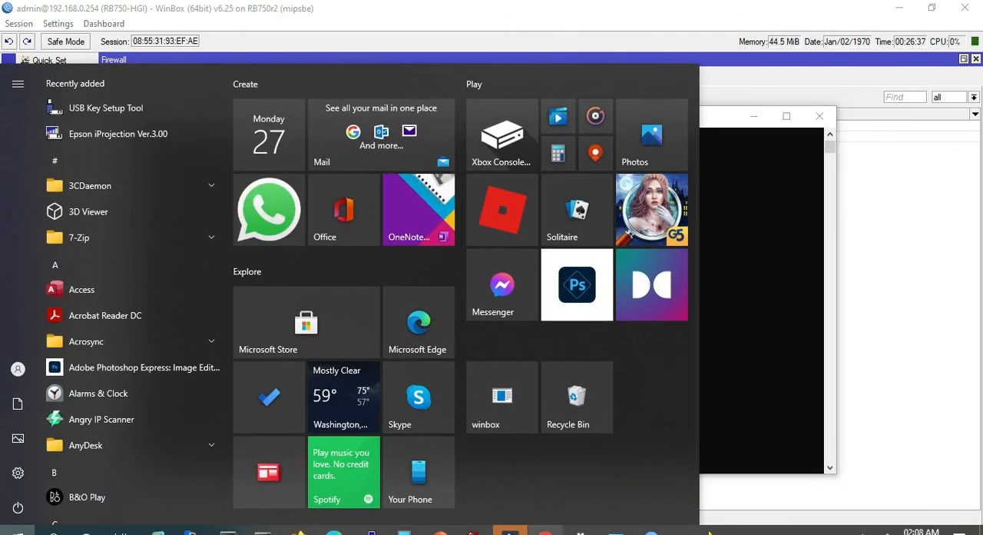
left_click(510, 532)
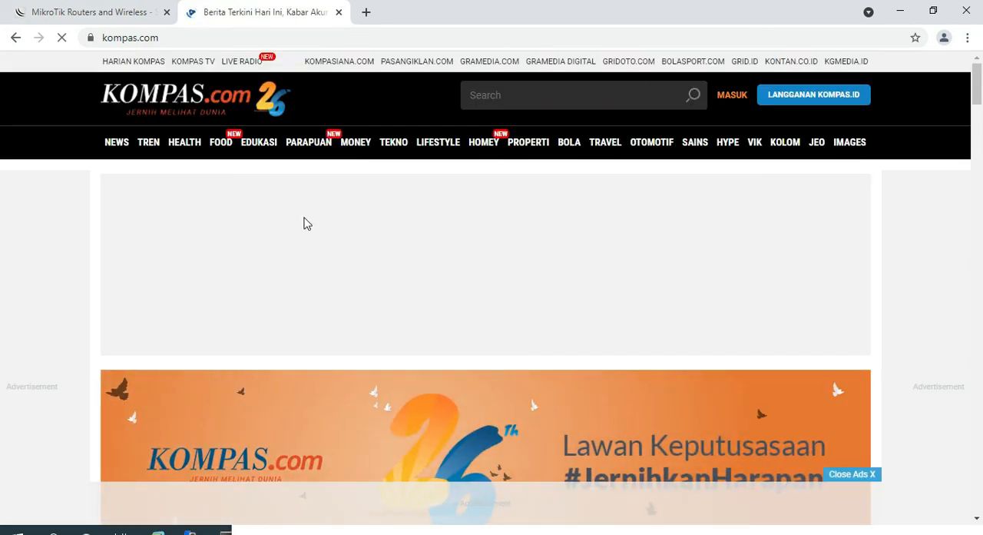
scroll(304, 223, "down", 3)
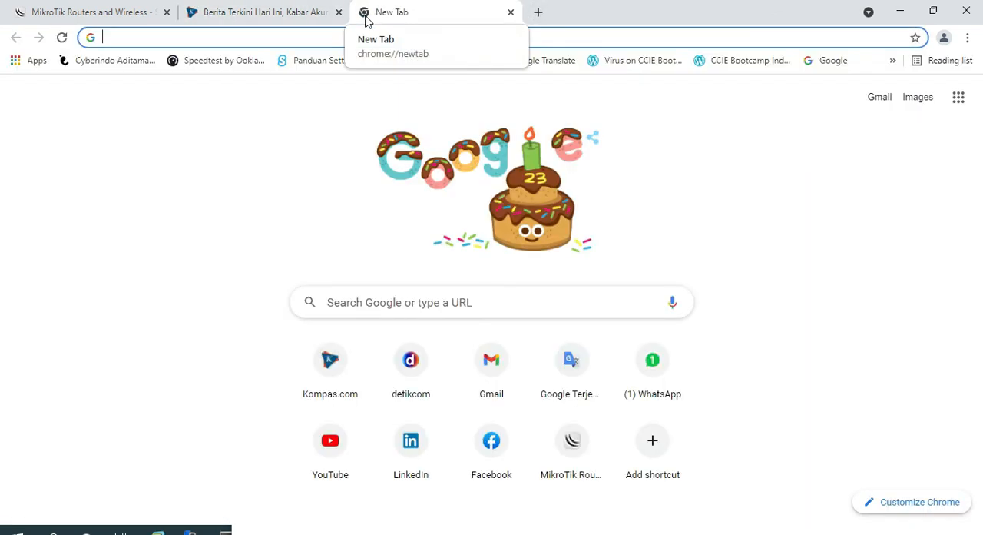
type("de")
key("Return")
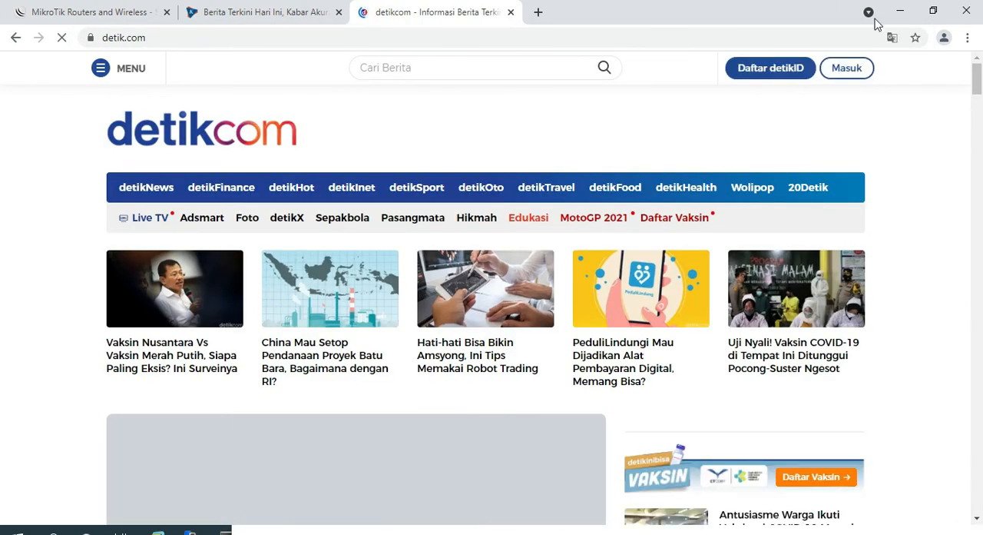
left_click(910, 17)
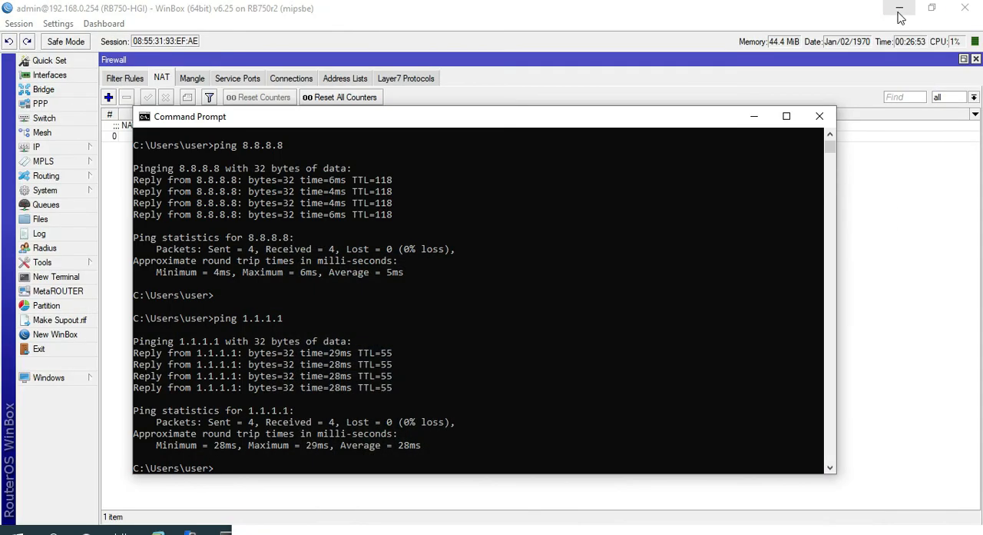
left_click(816, 118)
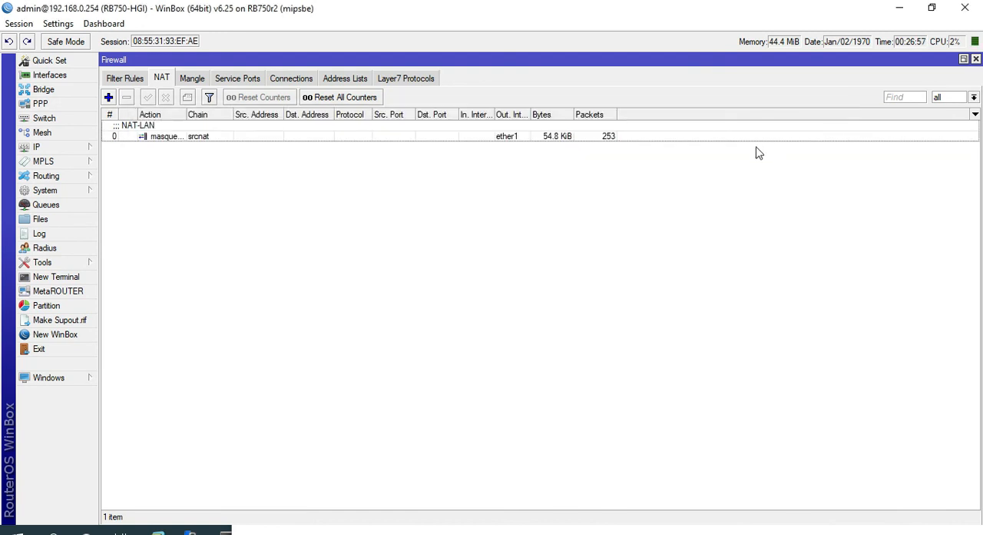